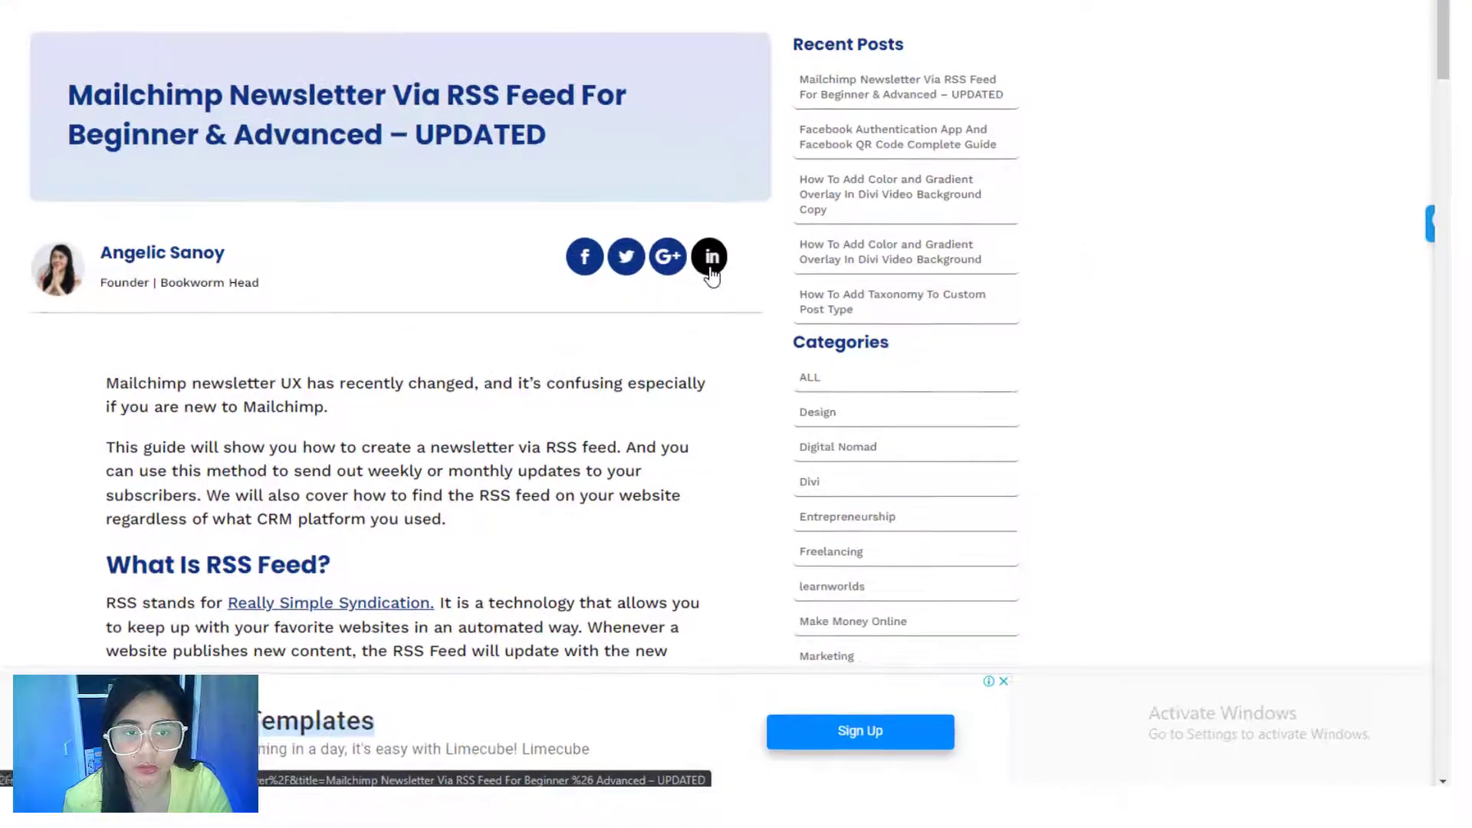
- Test the LinkedIn share icon beside the author bio, then go to the Installed Plugins list
{"action": "left_click", "coordinate": [863, 376]}
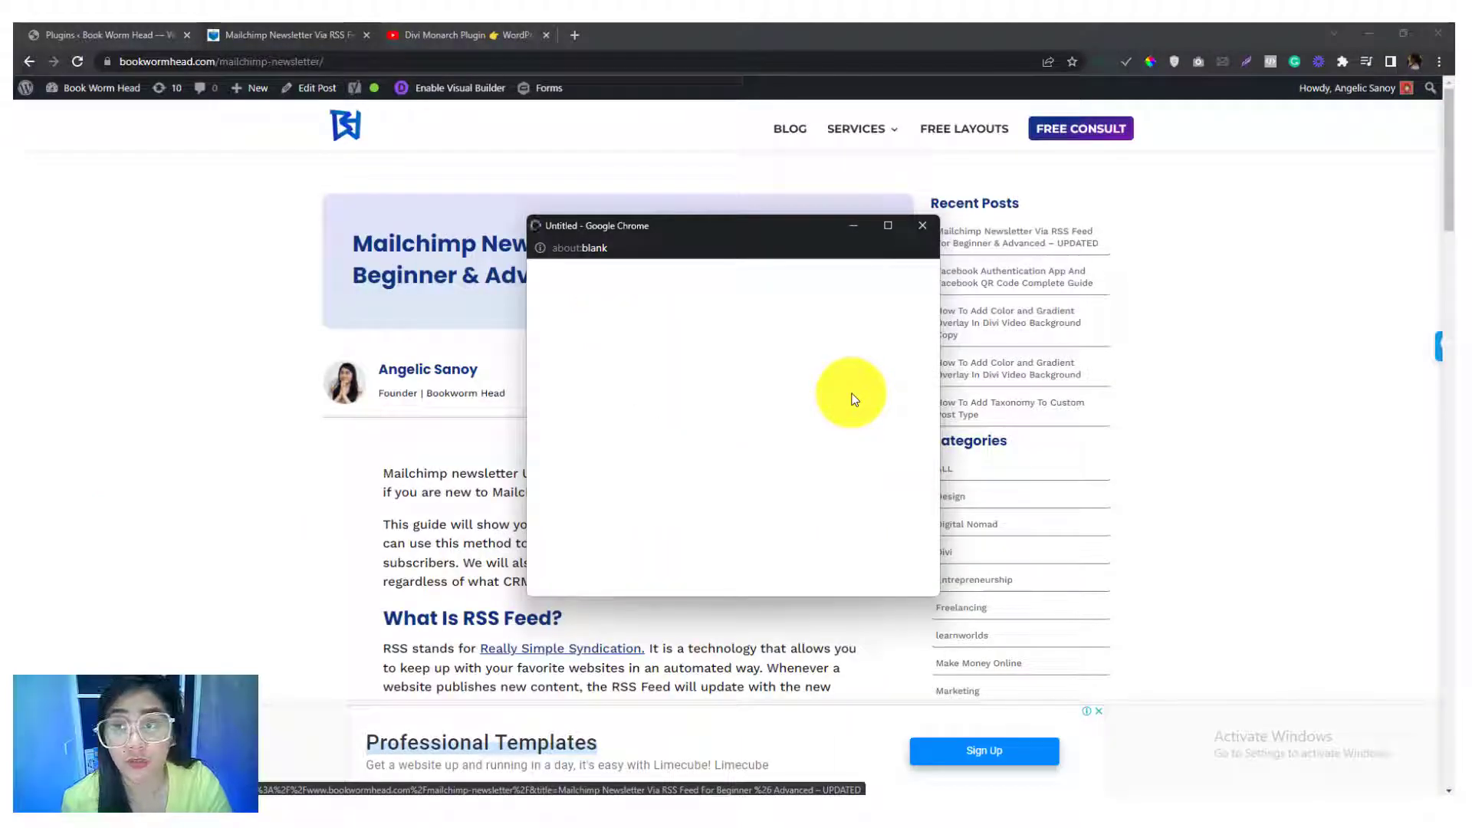
{"action": "left_click", "coordinate": [923, 226]}
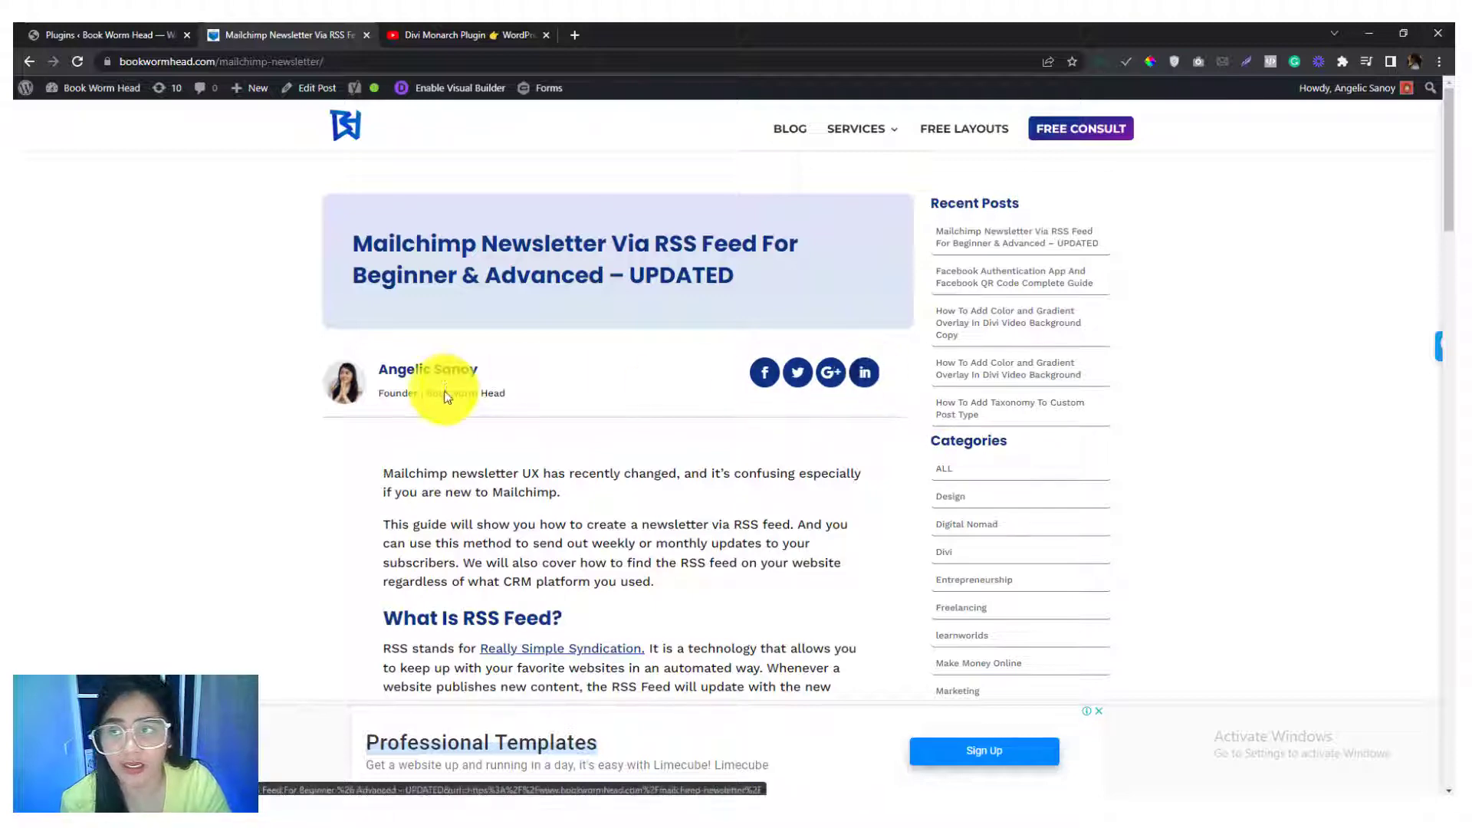
{"action": "left_click", "coordinate": [71, 32]}
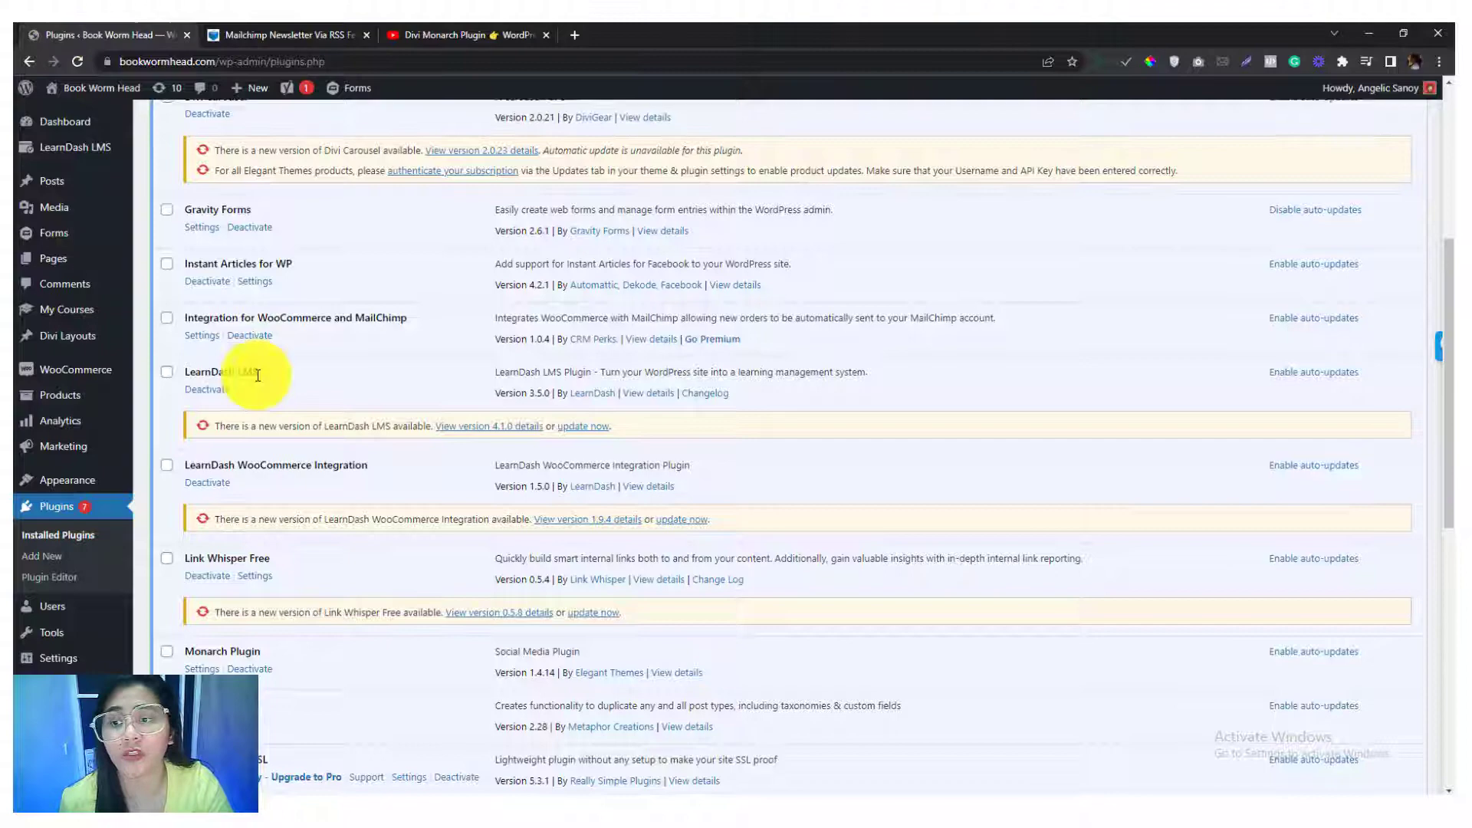
- Scroll the Installed Plugins list to Monarch Plugin and open its Settings
{"action": "scroll", "coordinate": [256, 374], "scroll_direction": "down", "scroll_amount": 2}
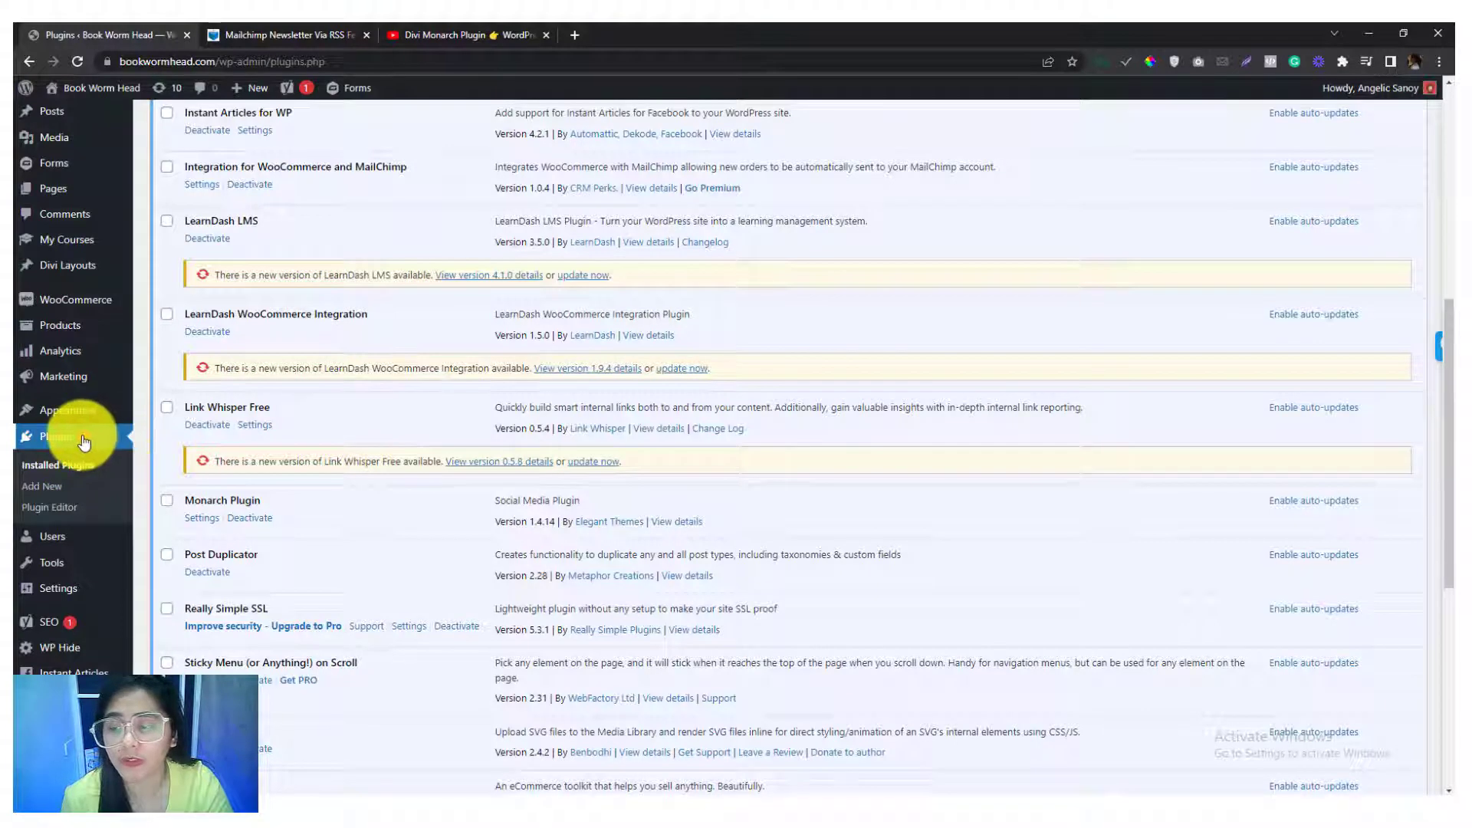
{"action": "left_click", "coordinate": [61, 489]}
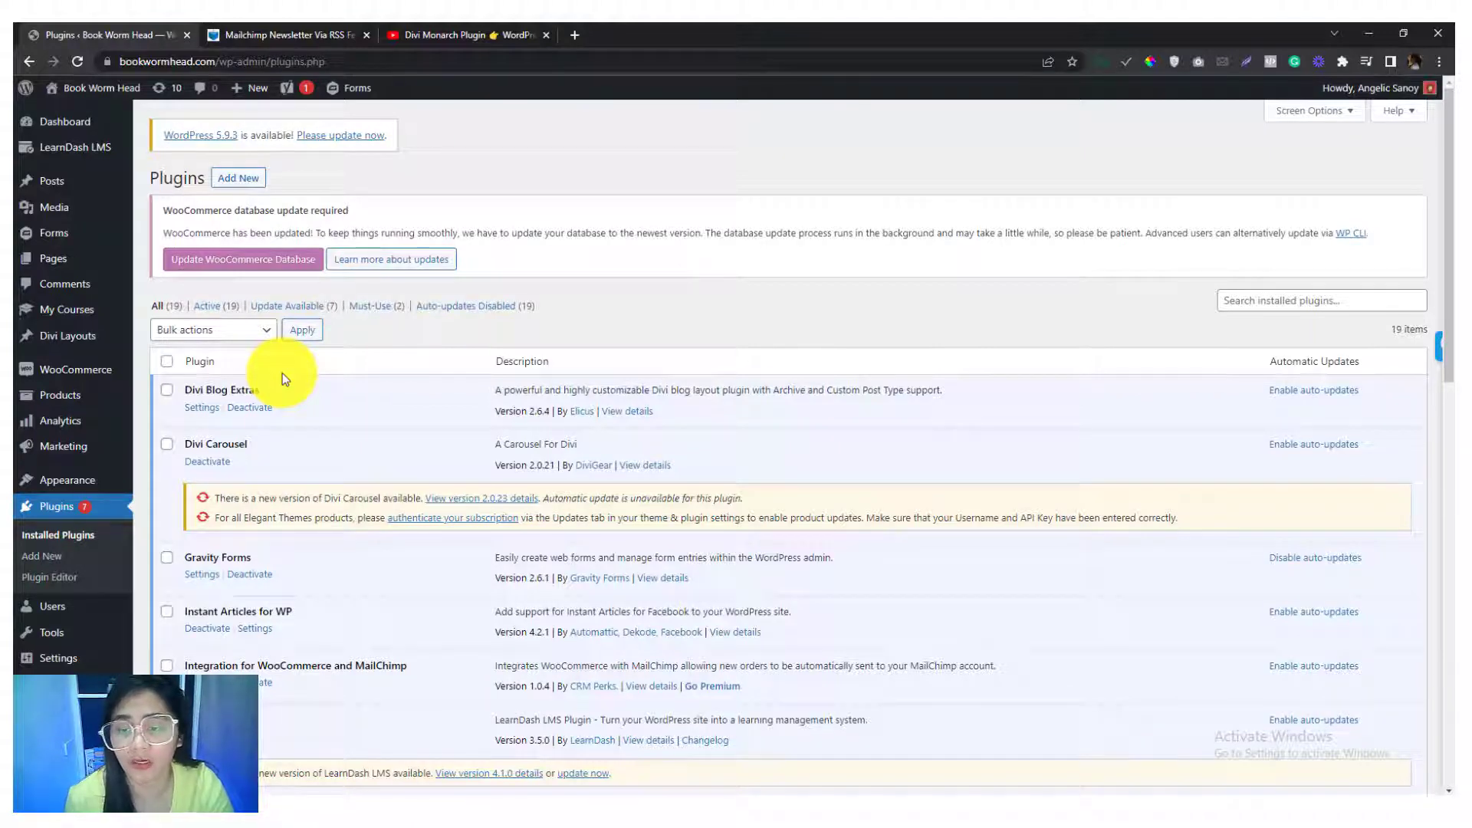
{"action": "scroll", "coordinate": [282, 373], "scroll_direction": "down", "scroll_amount": 8}
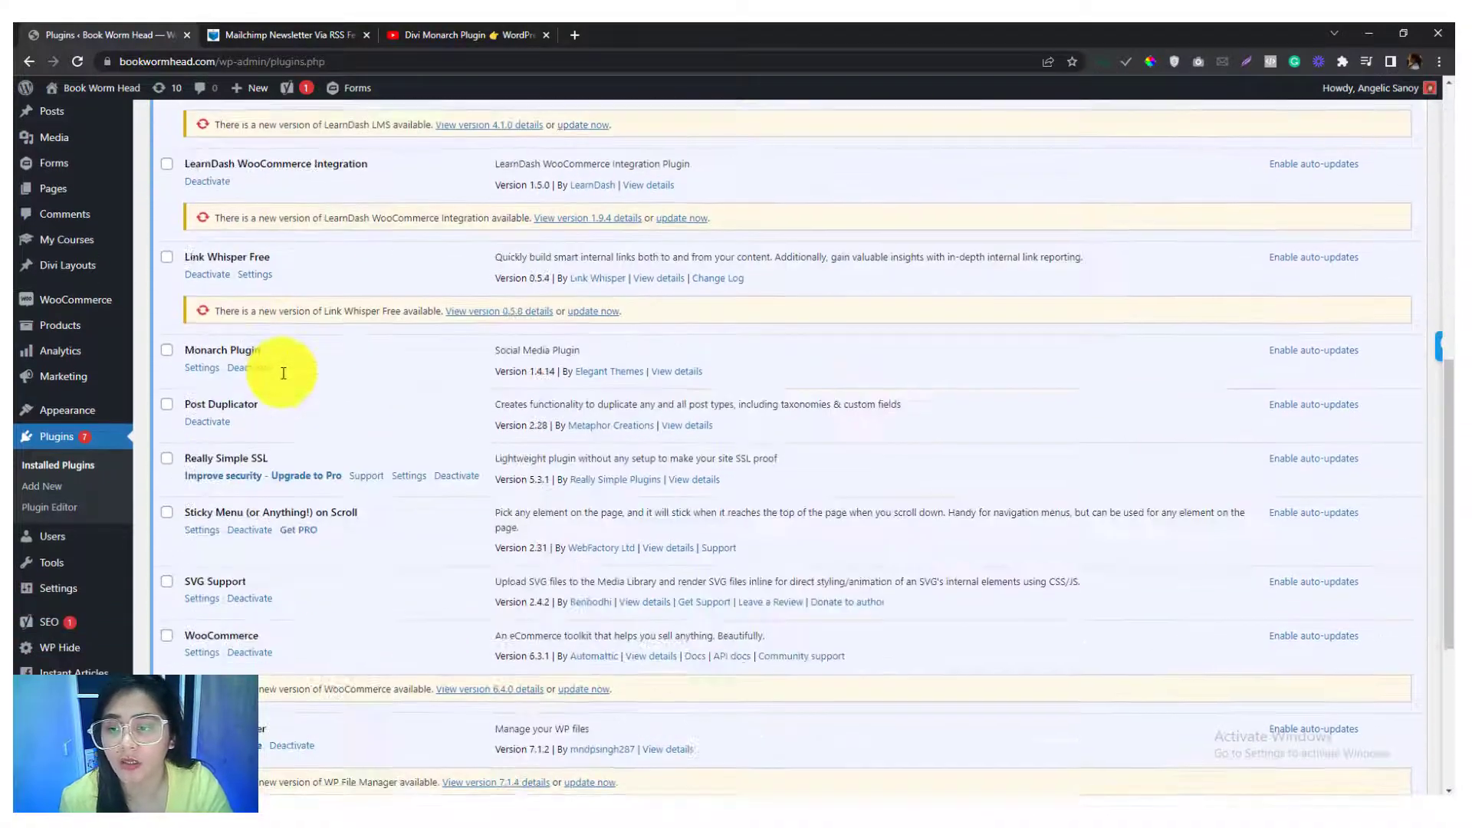
{"action": "scroll", "coordinate": [197, 539], "scroll_direction": "down", "scroll_amount": 3}
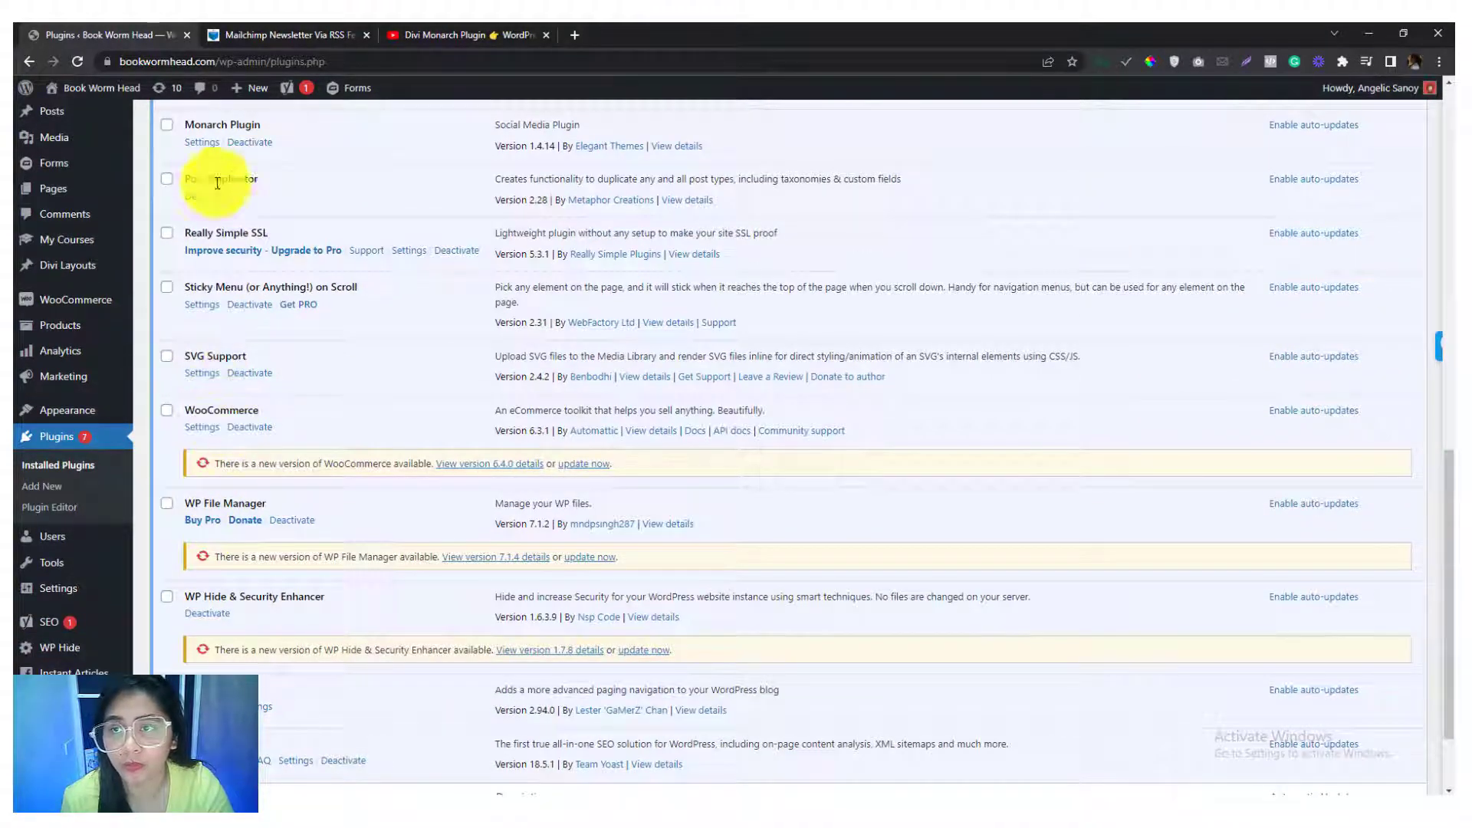
{"action": "scroll", "coordinate": [243, 283], "scroll_direction": "up", "scroll_amount": 2}
{"action": "left_click", "coordinate": [203, 292]}
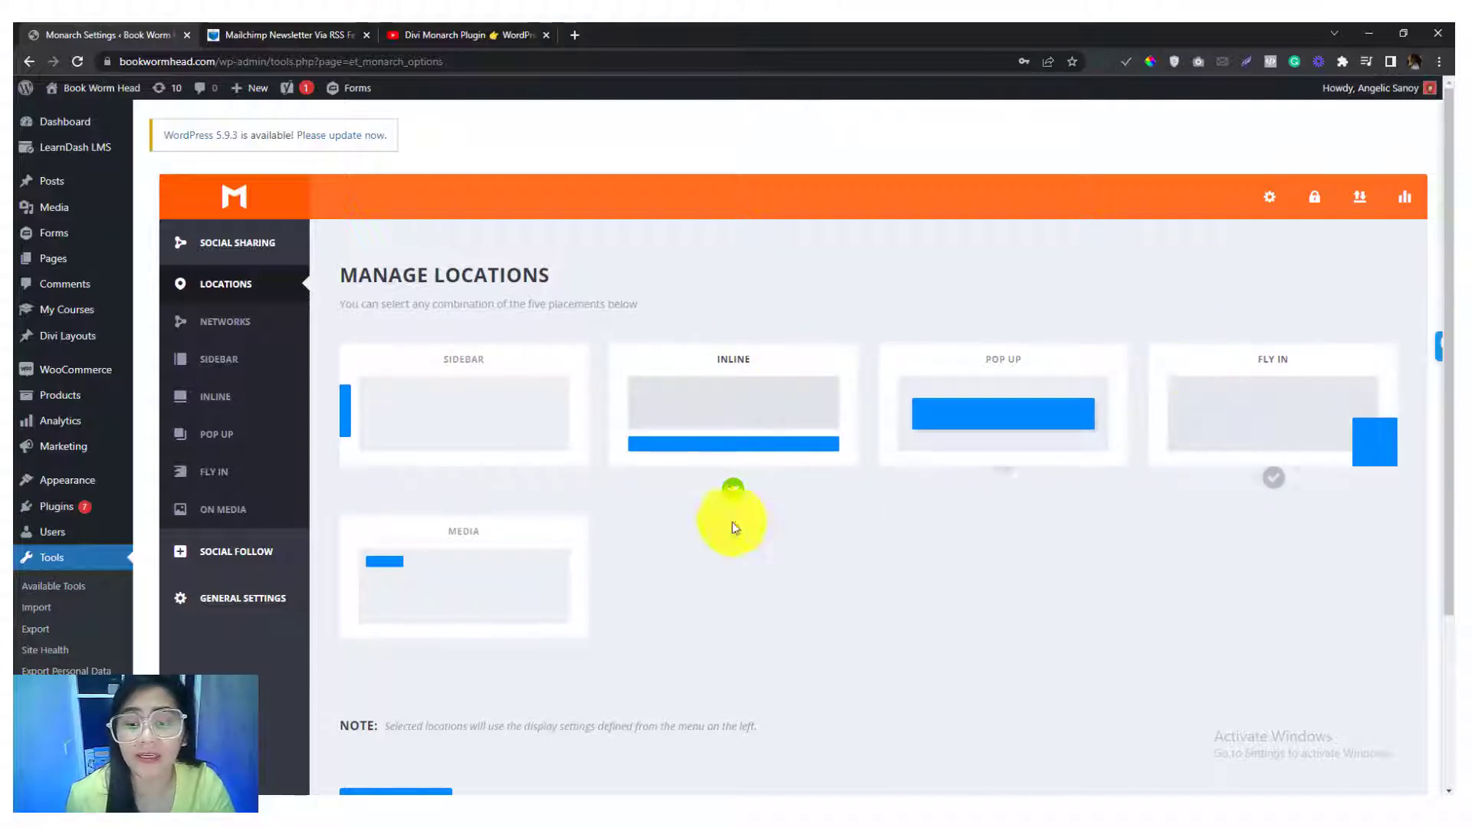
- Compare against the live blog post, then tick the Inline location card in Monarch's Manage Locations
{"action": "scroll", "coordinate": [524, 585], "scroll_direction": "down", "scroll_amount": 2}
{"action": "scroll", "coordinate": [516, 578], "scroll_direction": "up", "scroll_amount": 2}
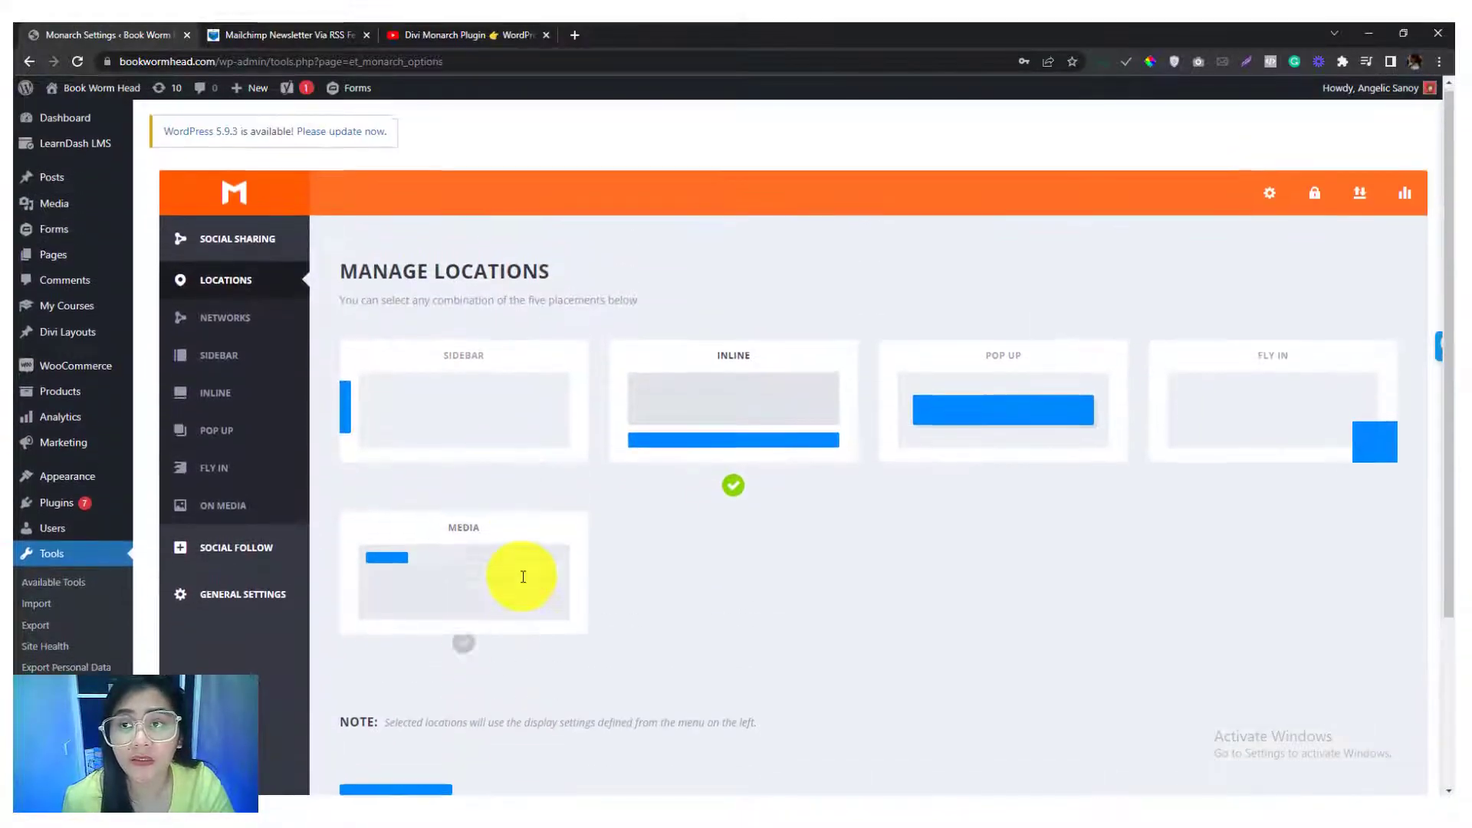
{"action": "left_click", "coordinate": [287, 32]}
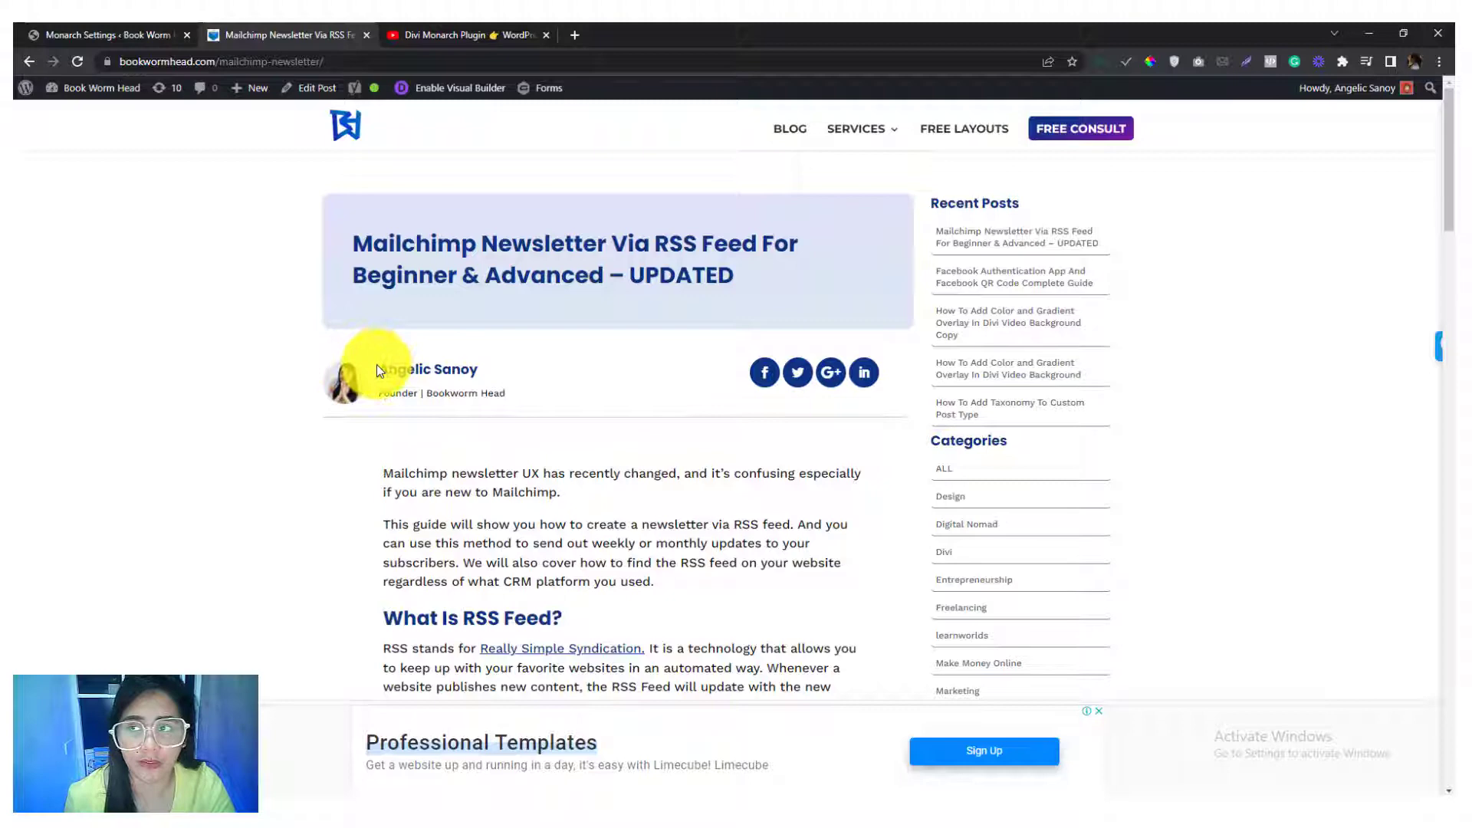
{"action": "left_click", "coordinate": [75, 23]}
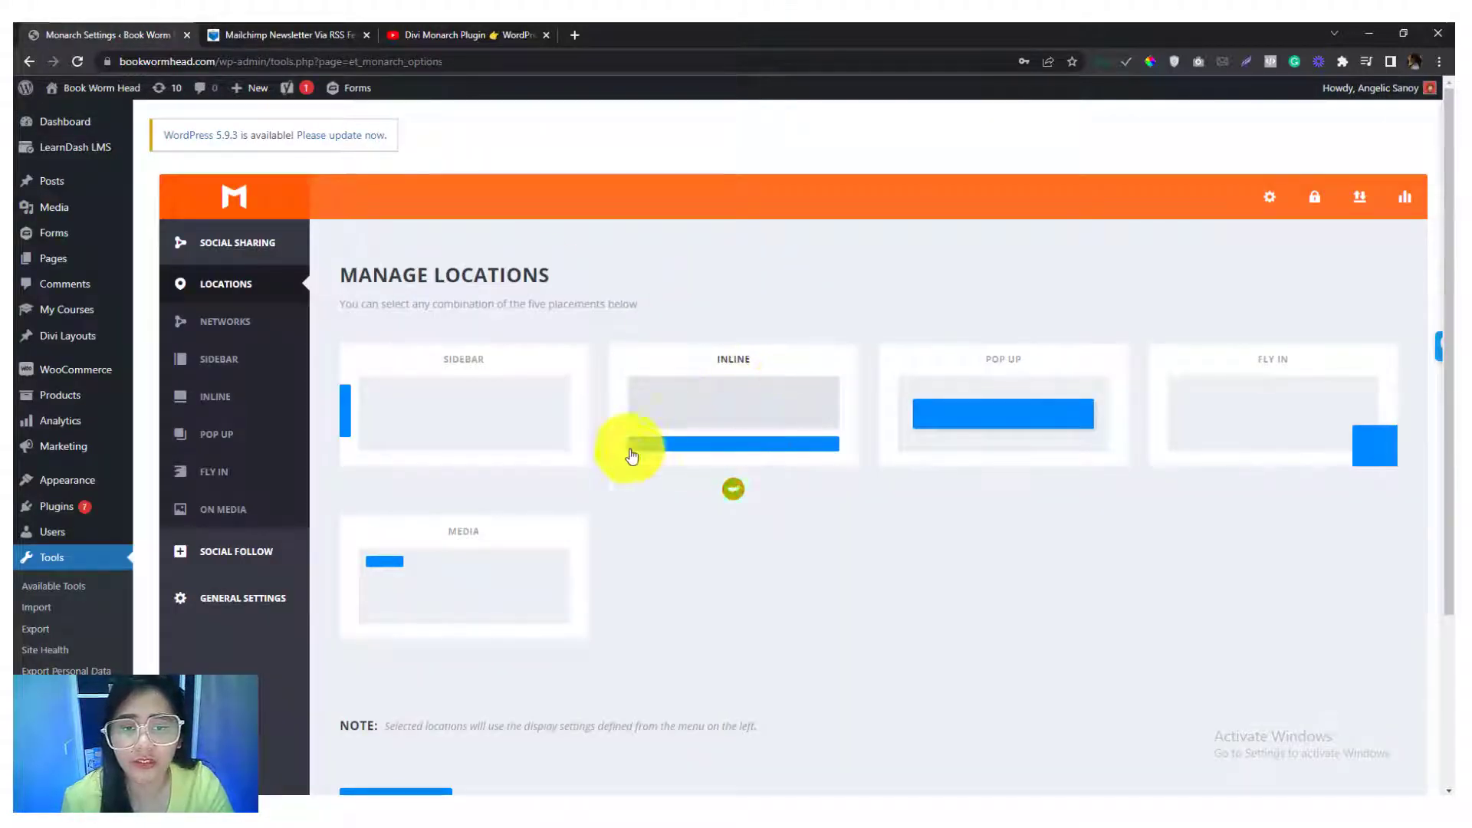
{"action": "left_click", "coordinate": [734, 494]}
{"action": "scroll", "coordinate": [752, 525], "scroll_direction": "down", "scroll_amount": 3}
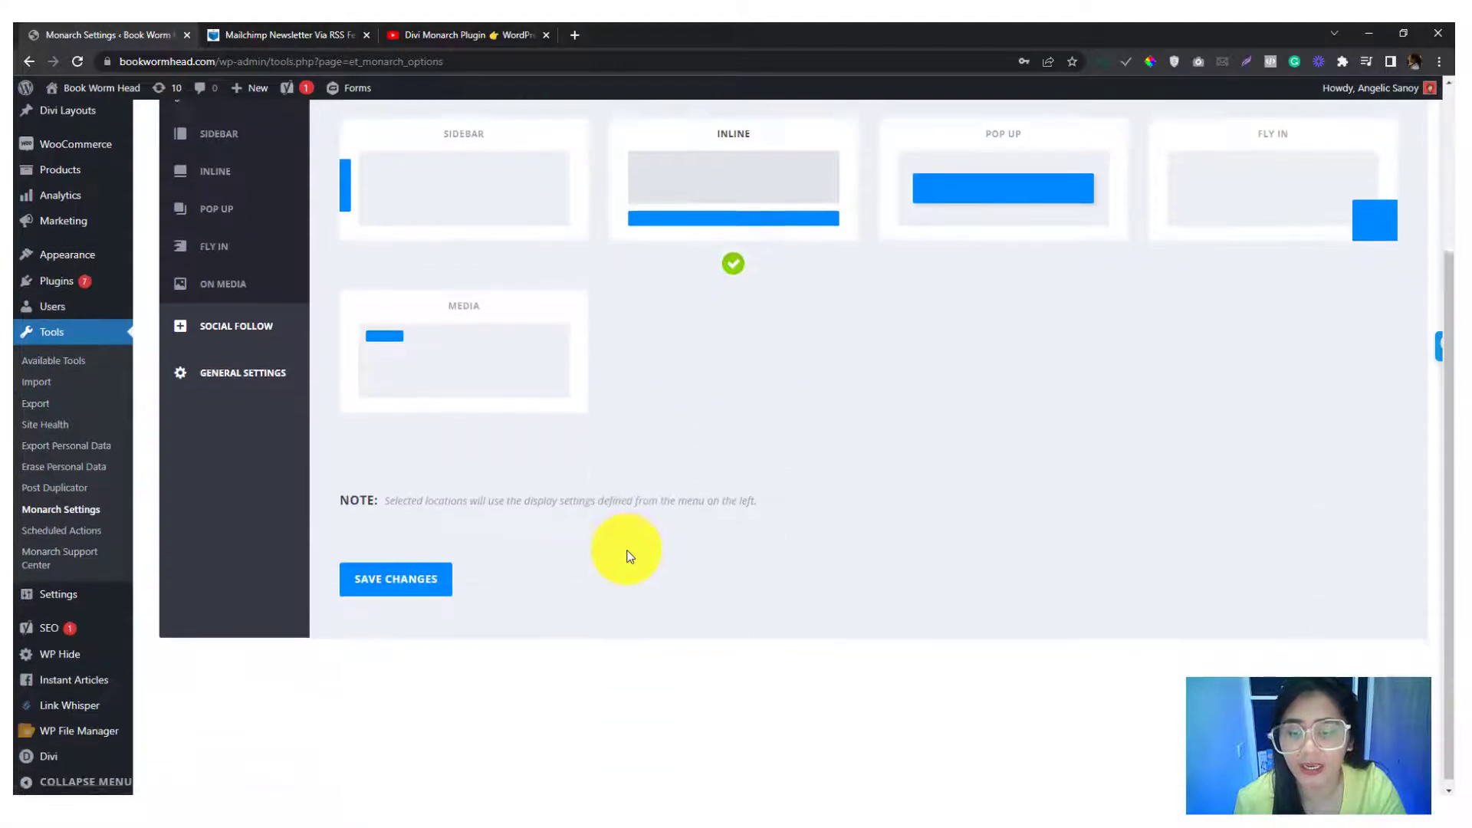
{"action": "scroll", "coordinate": [629, 555], "scroll_direction": "up", "scroll_amount": 2}
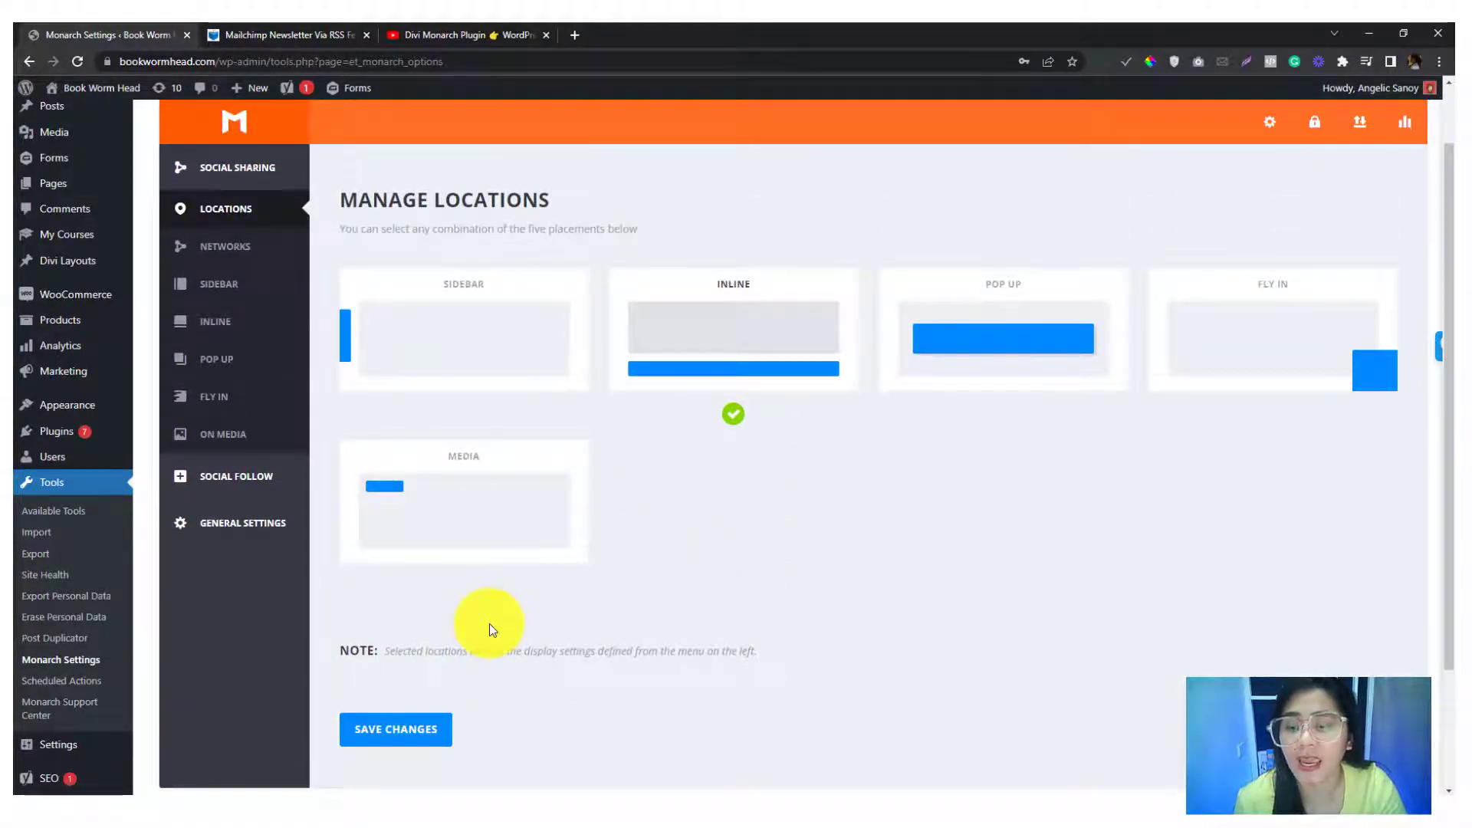
- In Monarch's Inline settings, try both square icon shapes, then reselect the circular shape
{"action": "left_click", "coordinate": [232, 328]}
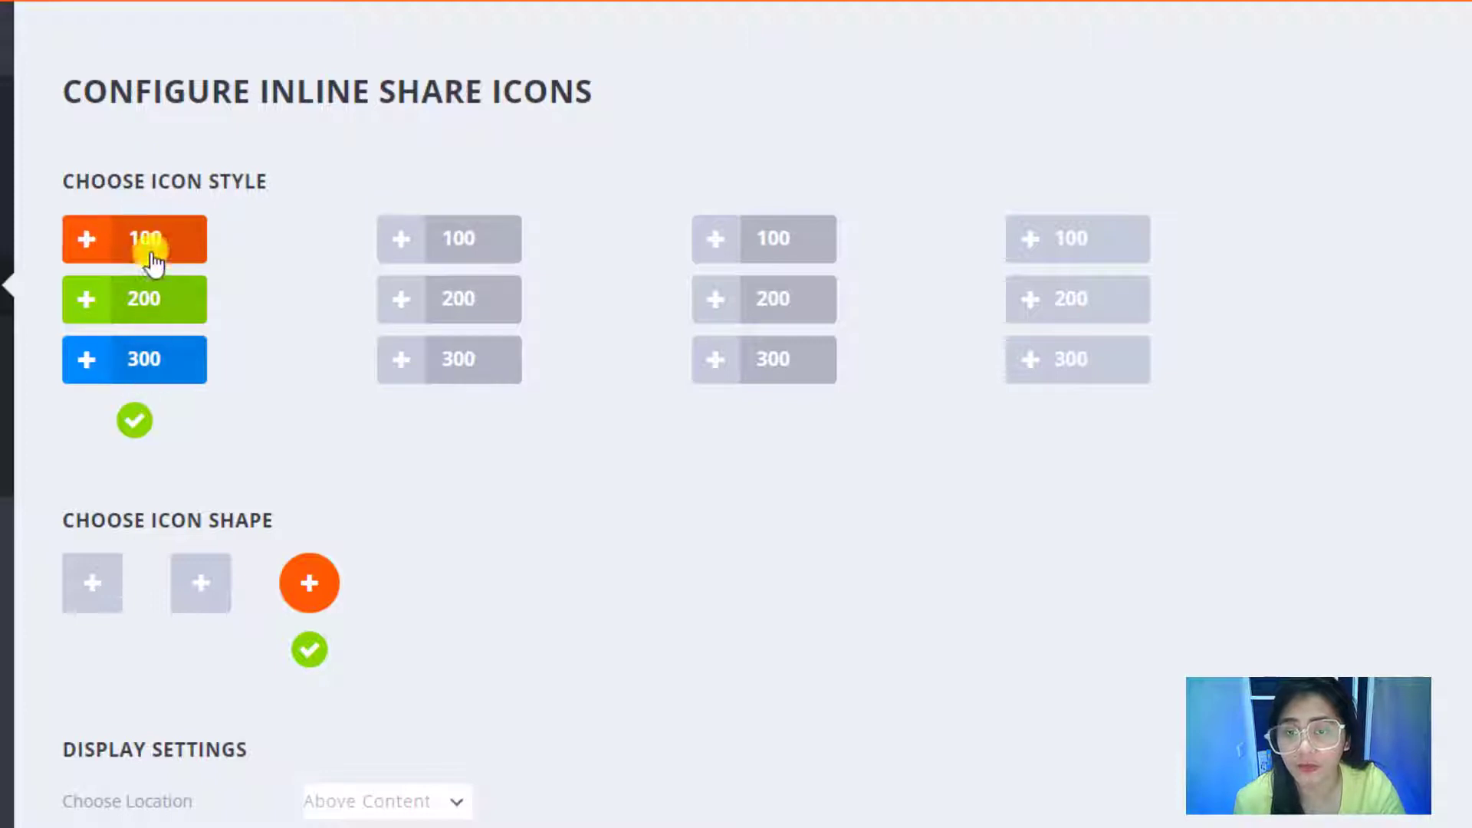
{"action": "scroll", "coordinate": [107, 433], "scroll_direction": "down", "scroll_amount": 3}
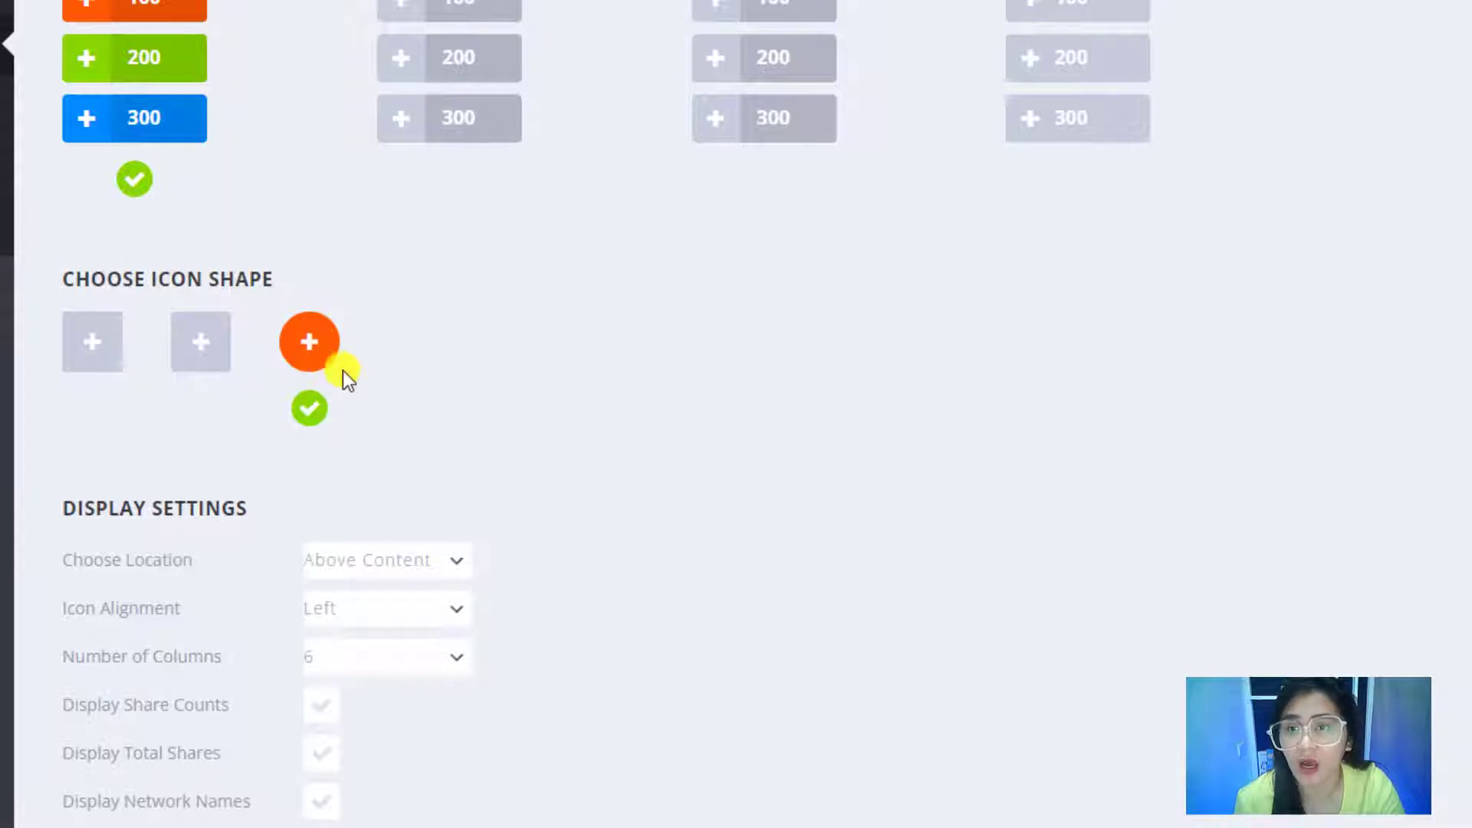
{"action": "left_click", "coordinate": [212, 343]}
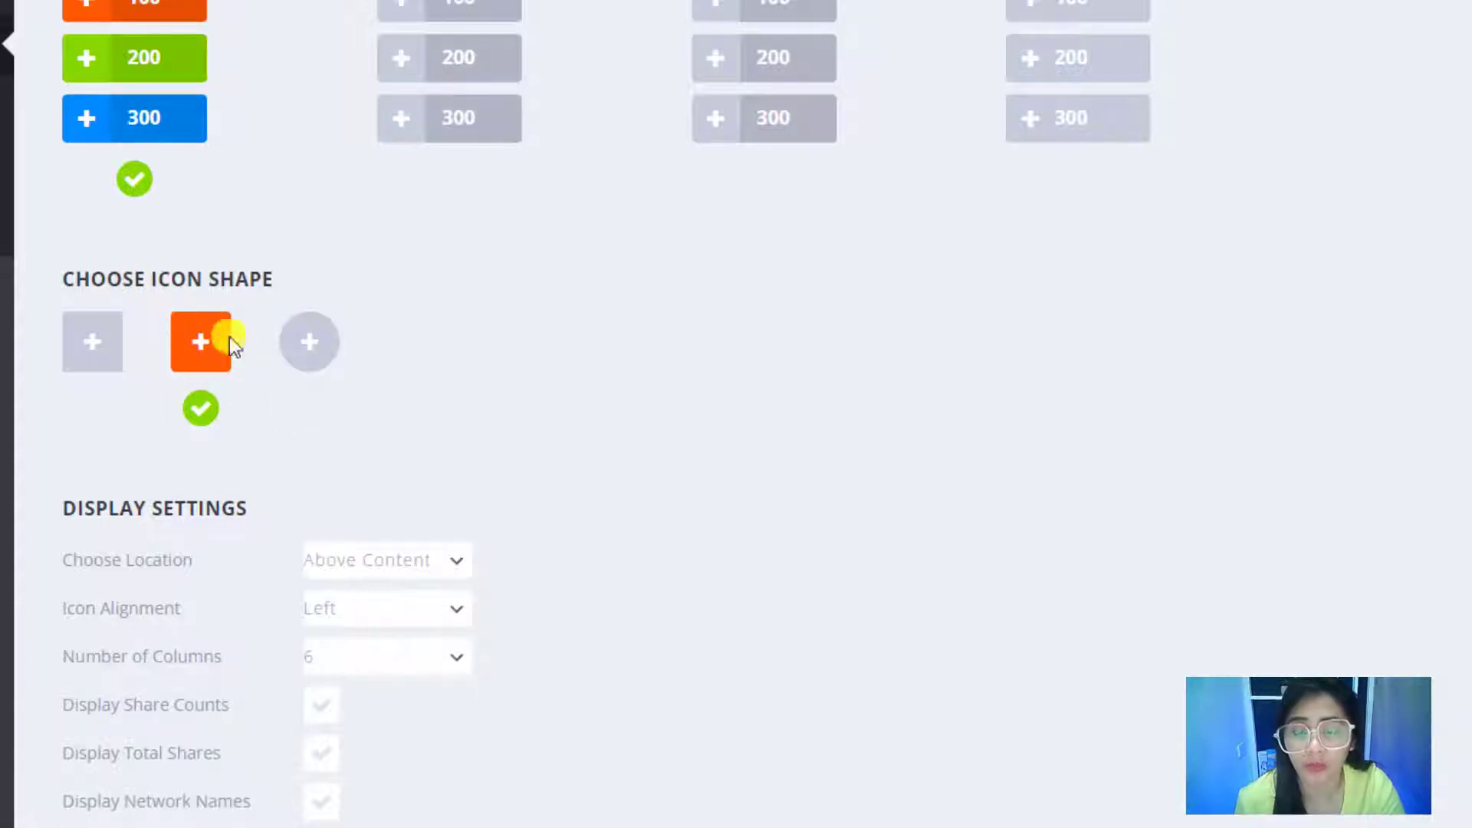
{"action": "left_click", "coordinate": [83, 368]}
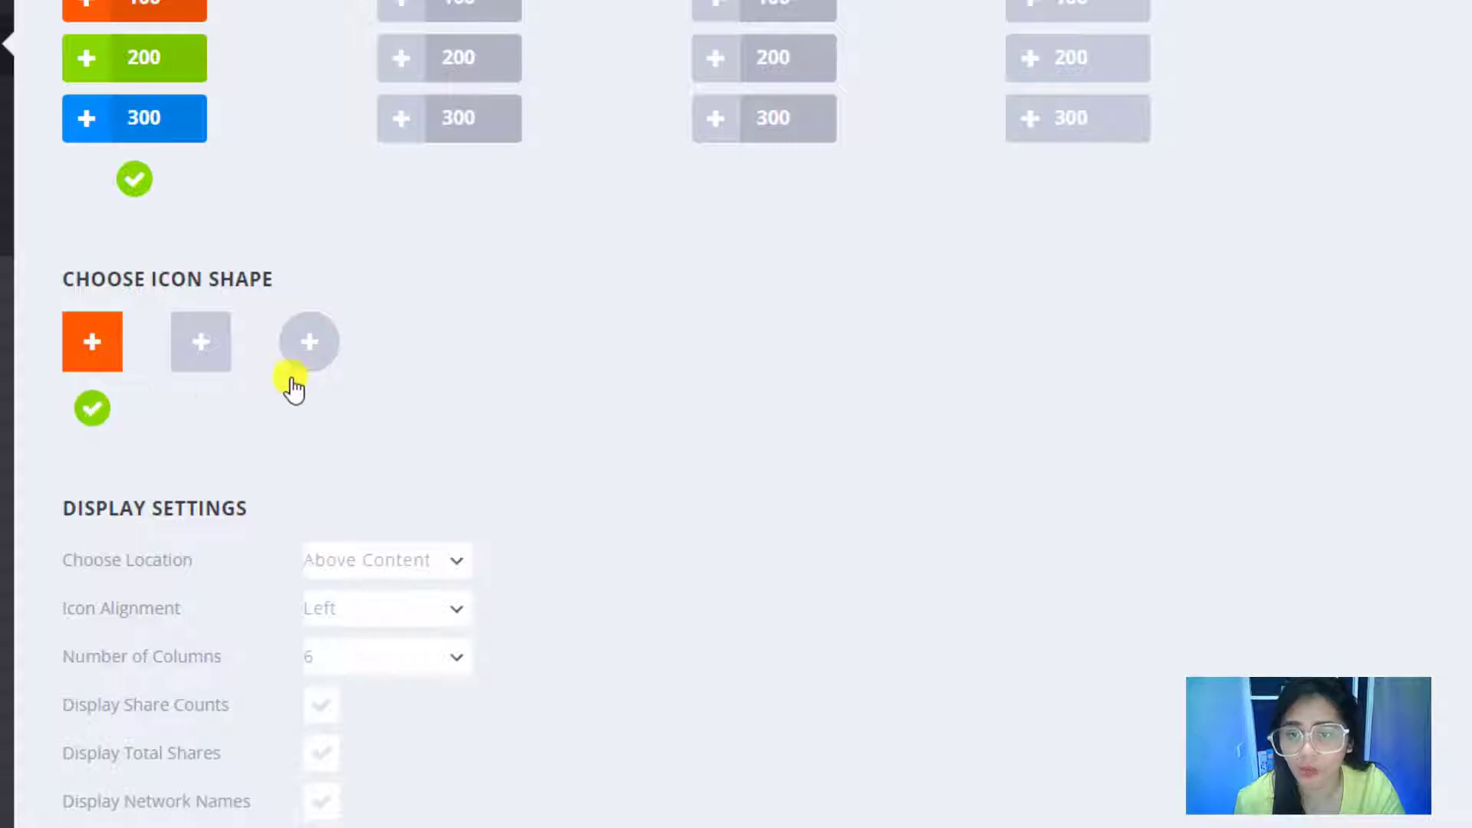
{"action": "left_click", "coordinate": [299, 364]}
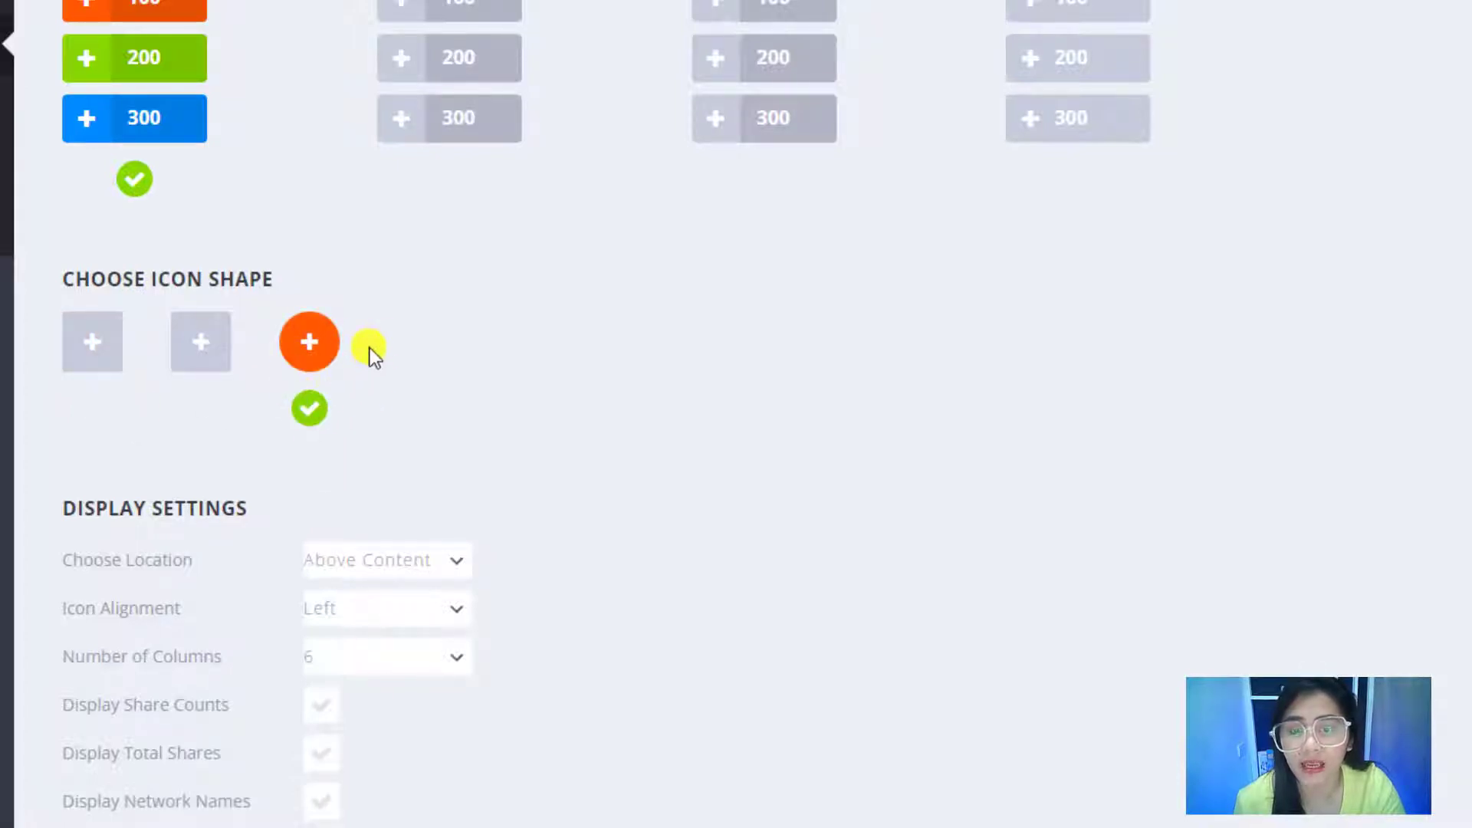
{"action": "scroll", "coordinate": [380, 406], "scroll_direction": "down", "scroll_amount": 3}
{"action": "left_click", "coordinate": [353, 440]}
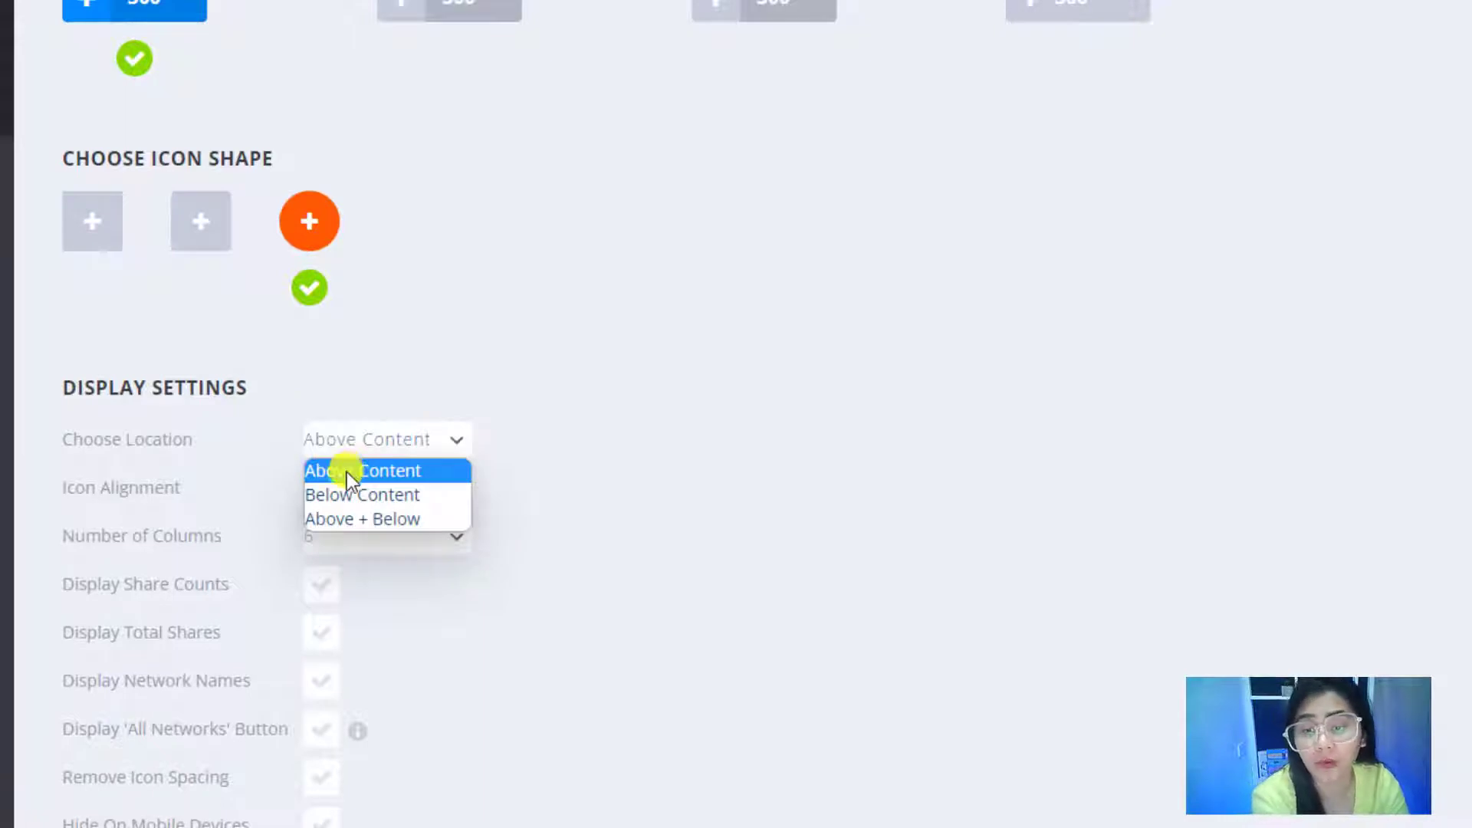
- Keep the inline icons Above Content, aligned Left, with 6 columns
{"action": "left_click", "coordinate": [347, 471]}
{"action": "left_click", "coordinate": [361, 442]}
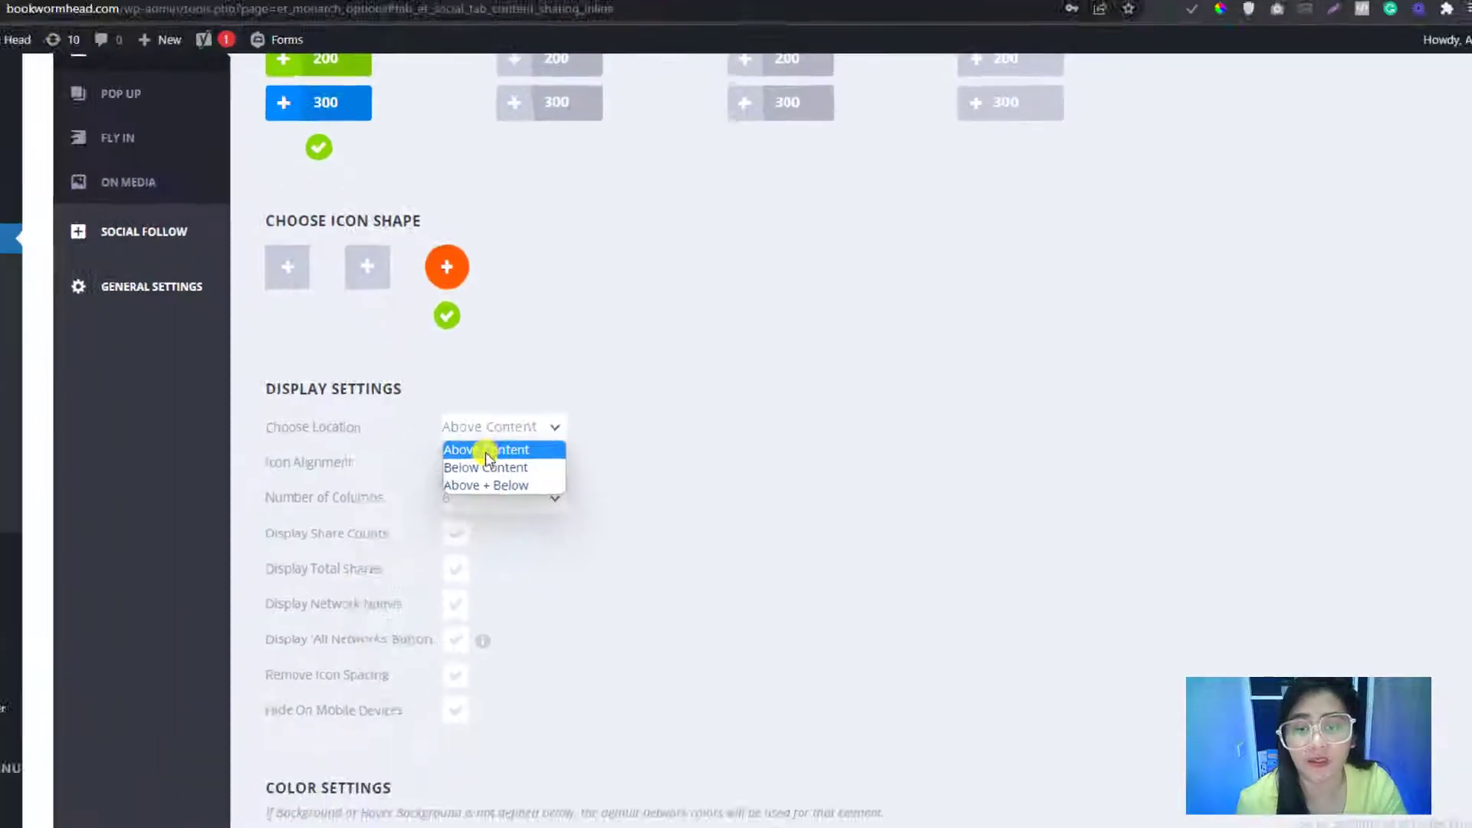
{"action": "left_click", "coordinate": [485, 451]}
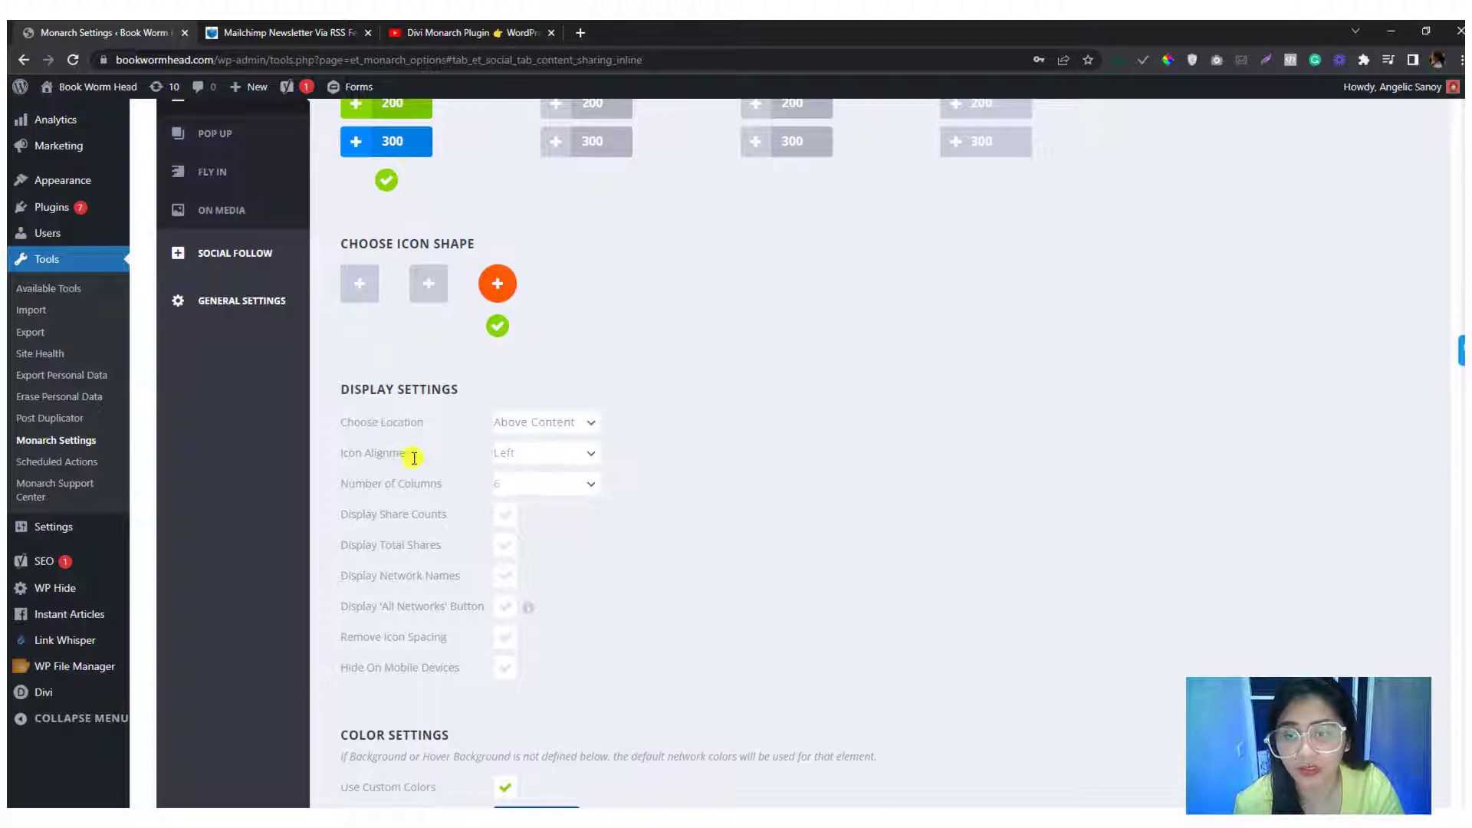
{"action": "left_click", "coordinate": [507, 453]}
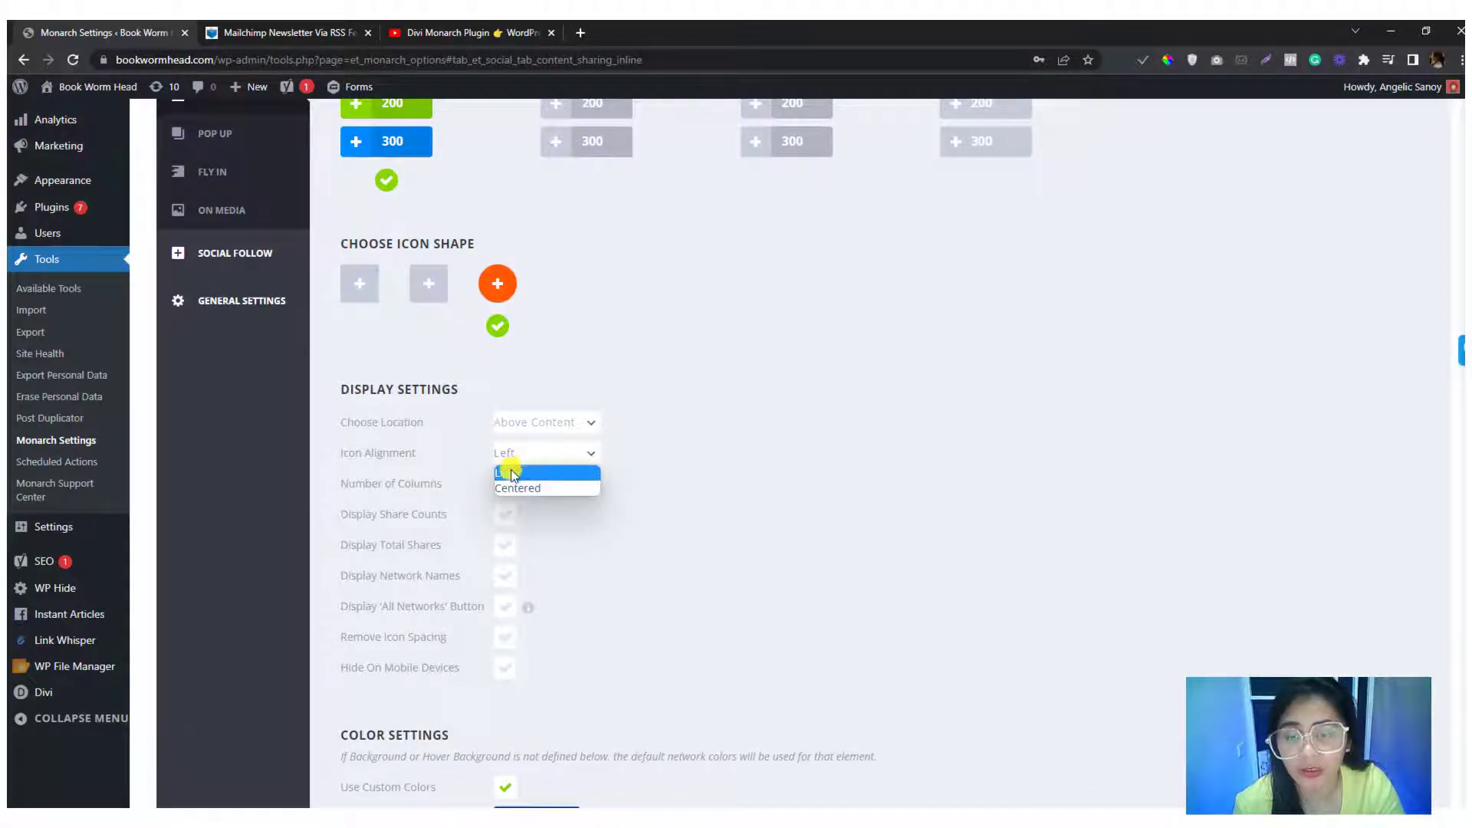
{"action": "left_click", "coordinate": [511, 474]}
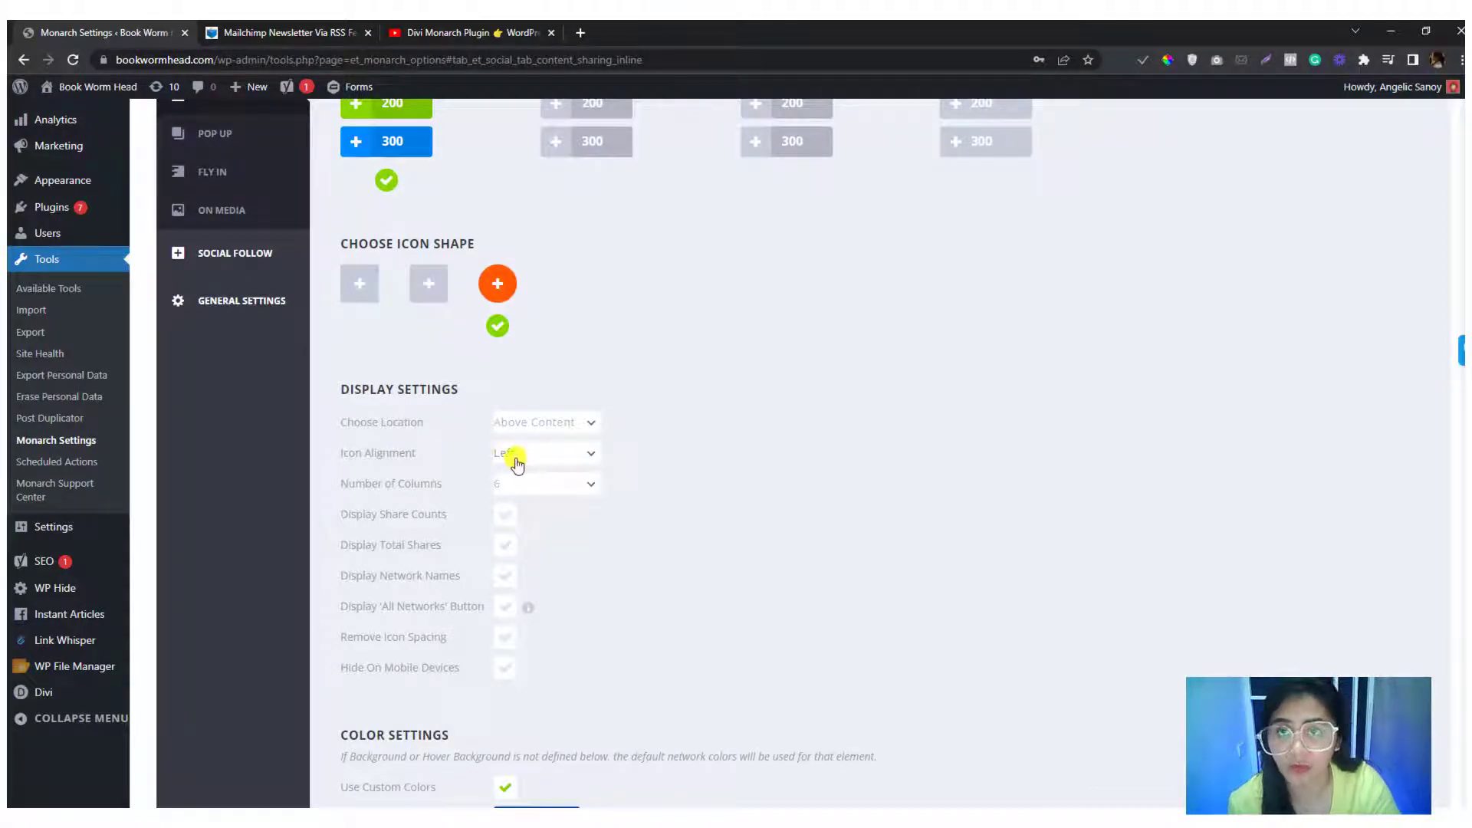
{"action": "left_click", "coordinate": [517, 463]}
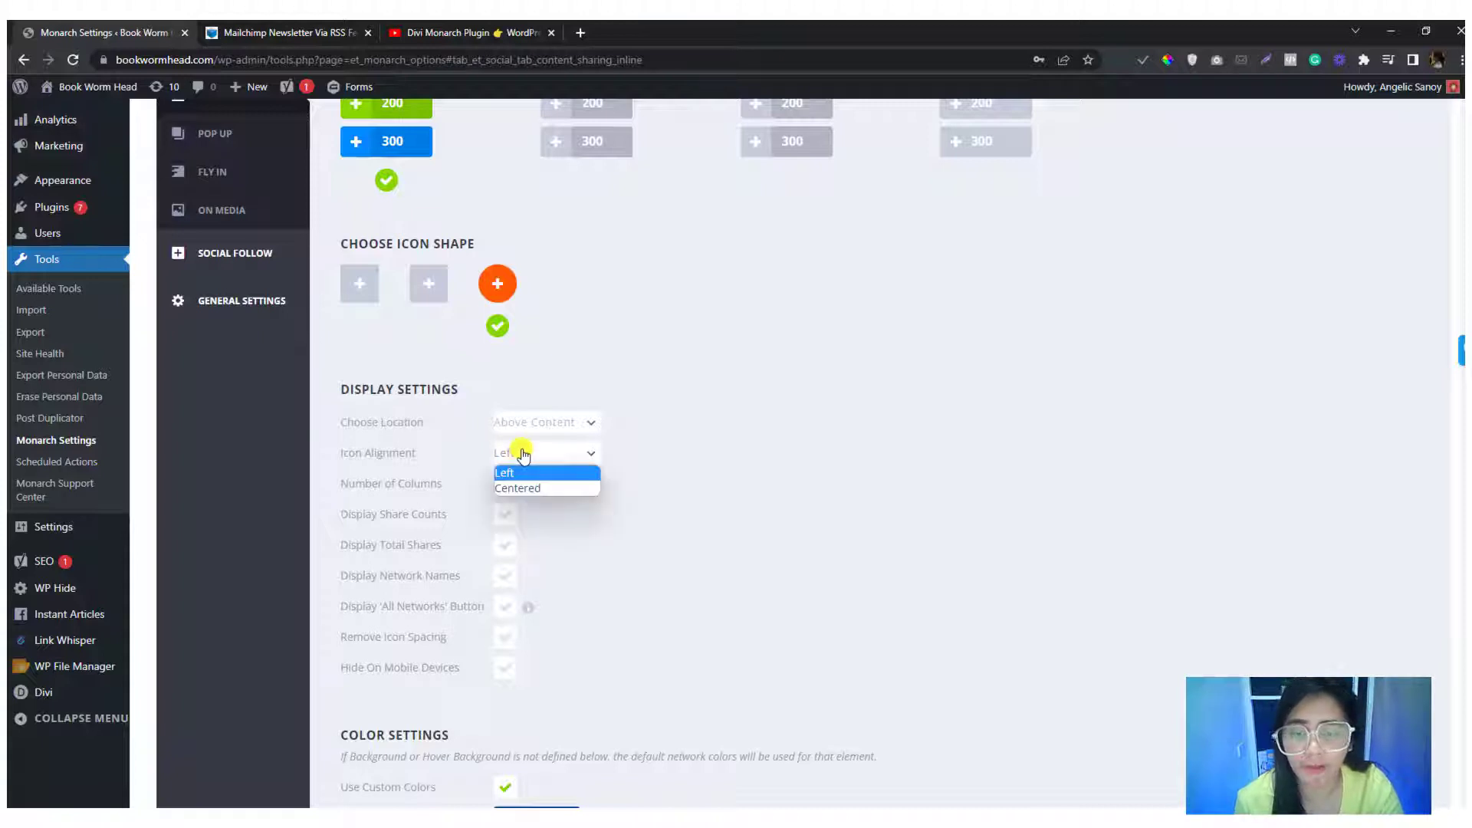
{"action": "left_click", "coordinate": [516, 470]}
{"action": "left_click", "coordinate": [526, 454]}
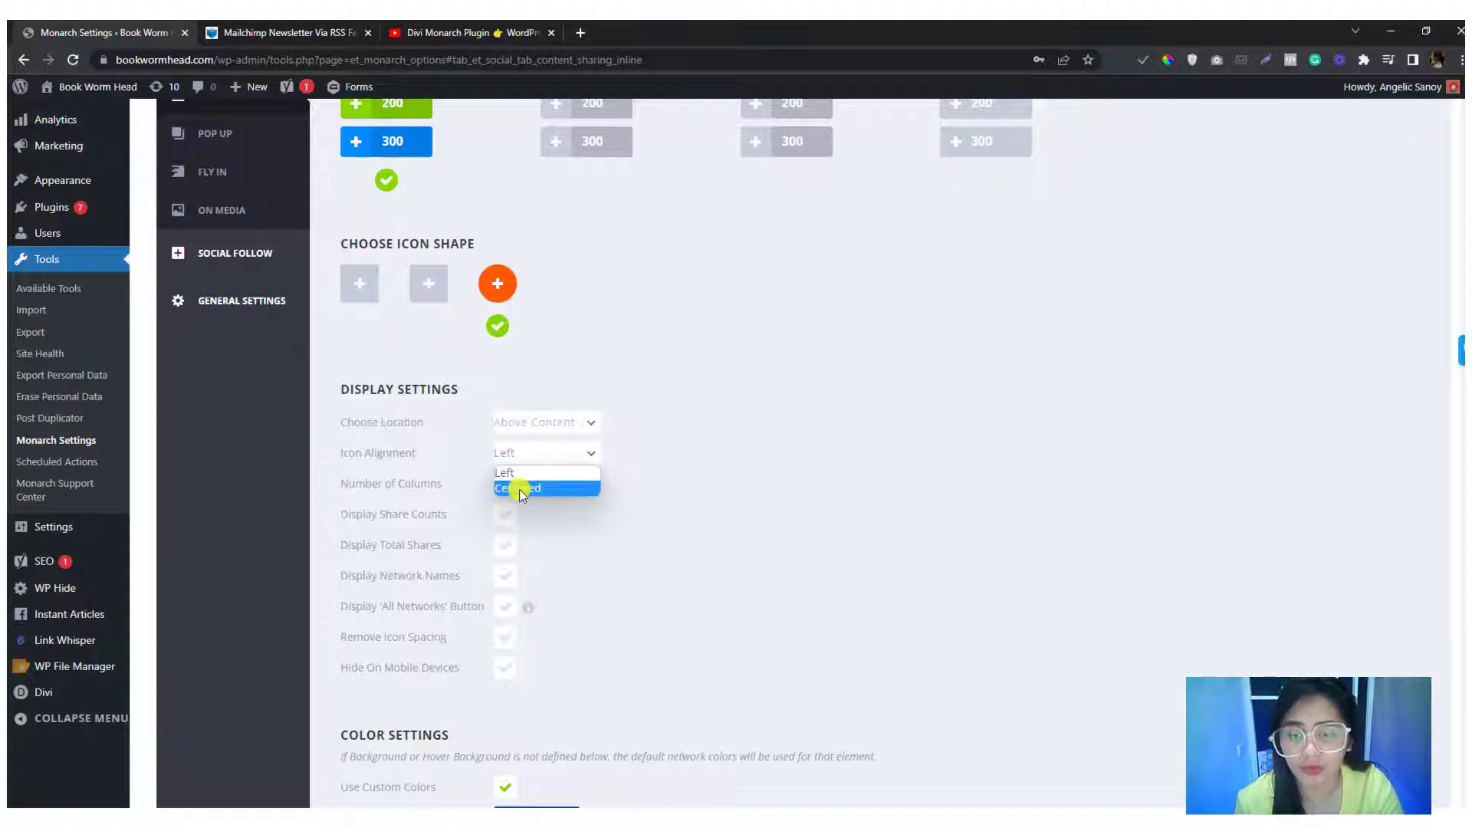
{"action": "left_click", "coordinate": [574, 453]}
{"action": "scroll", "coordinate": [693, 470], "scroll_direction": "down", "scroll_amount": 2}
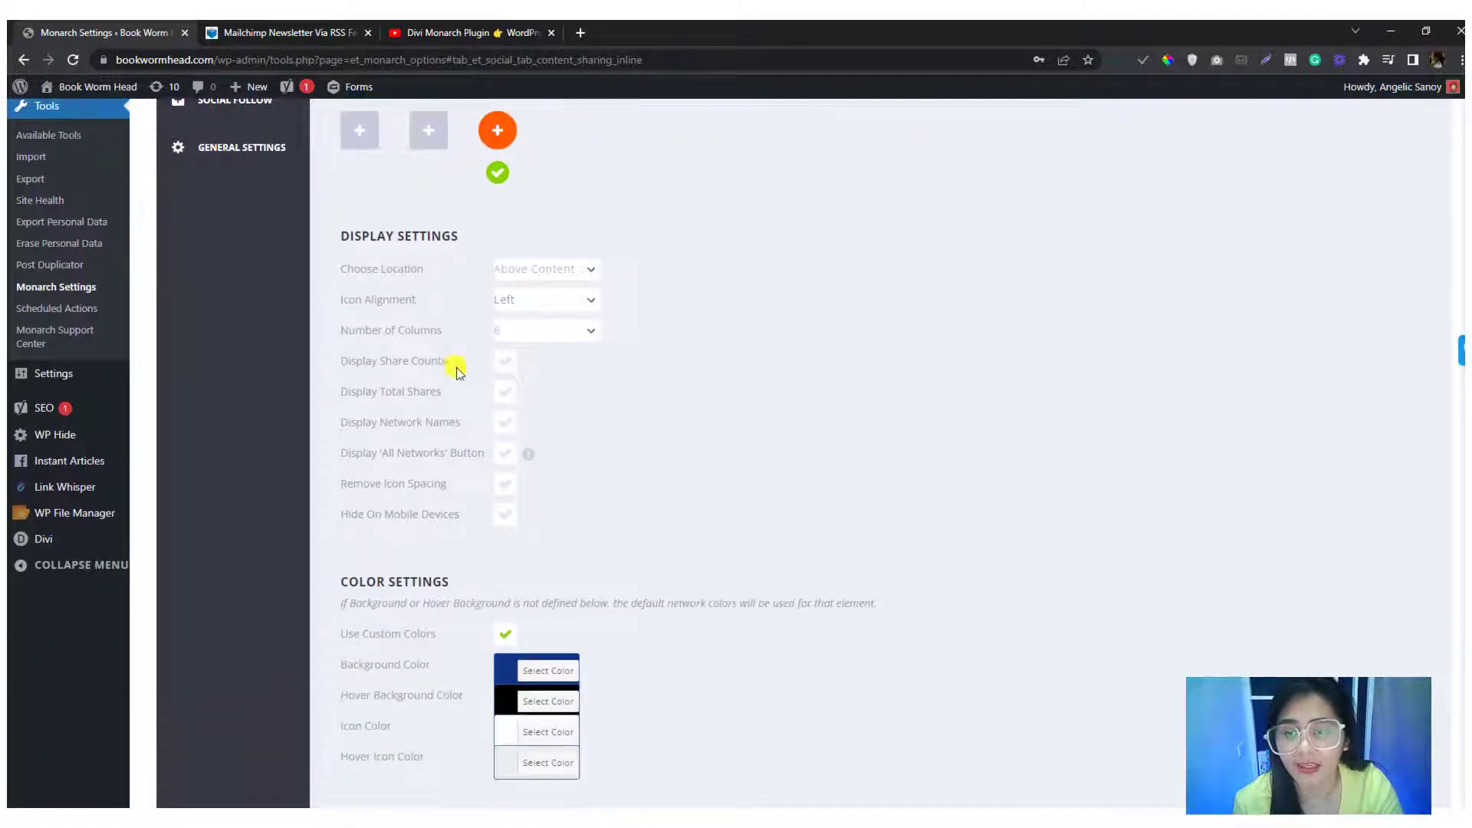
{"action": "left_click", "coordinate": [518, 331]}
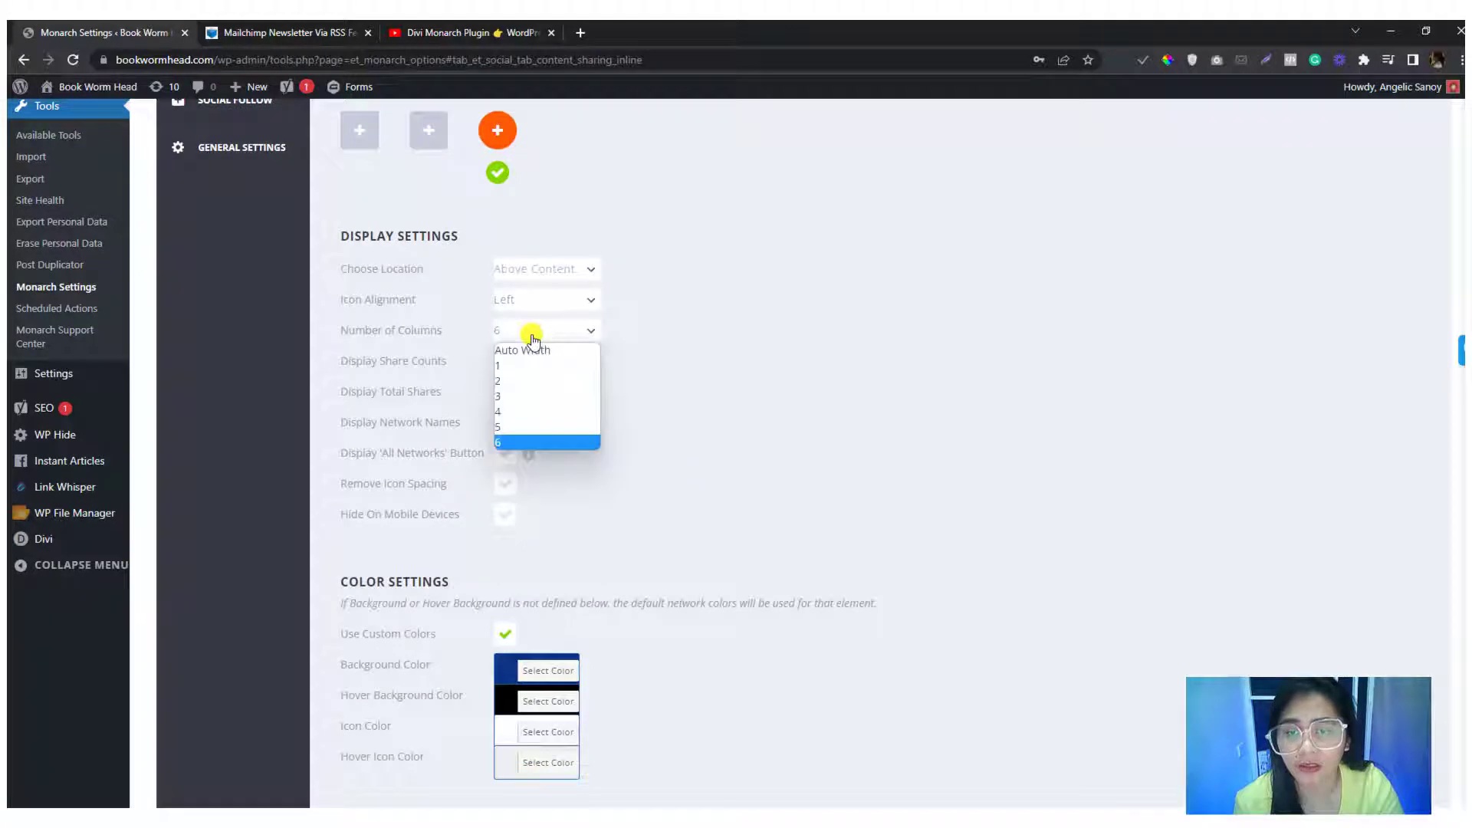
{"action": "left_click", "coordinate": [526, 441]}
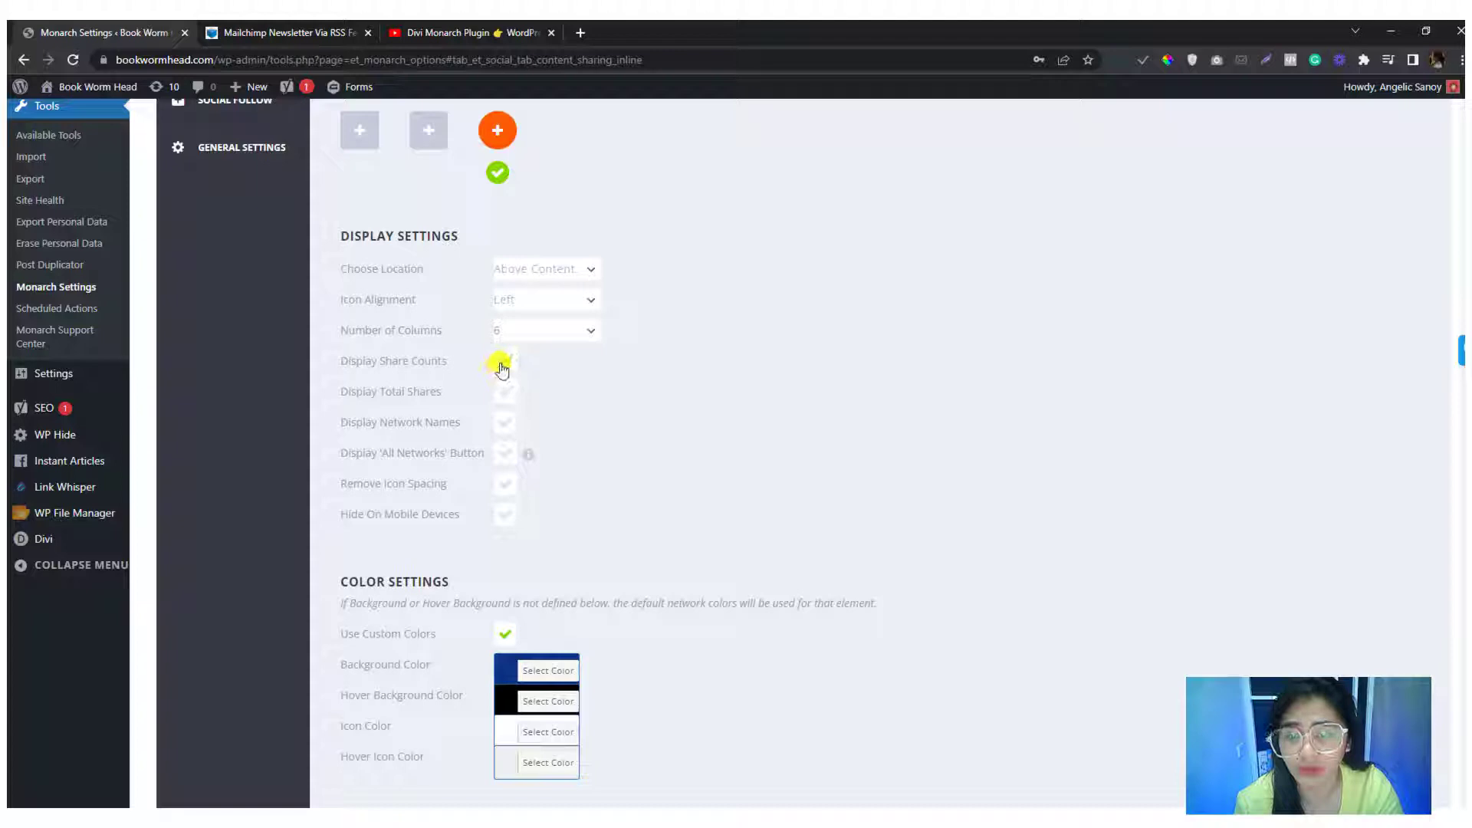
- Compare the inline settings against the blog post's current dark blue share icons
{"action": "scroll", "coordinate": [460, 391], "scroll_direction": "down", "scroll_amount": 3}
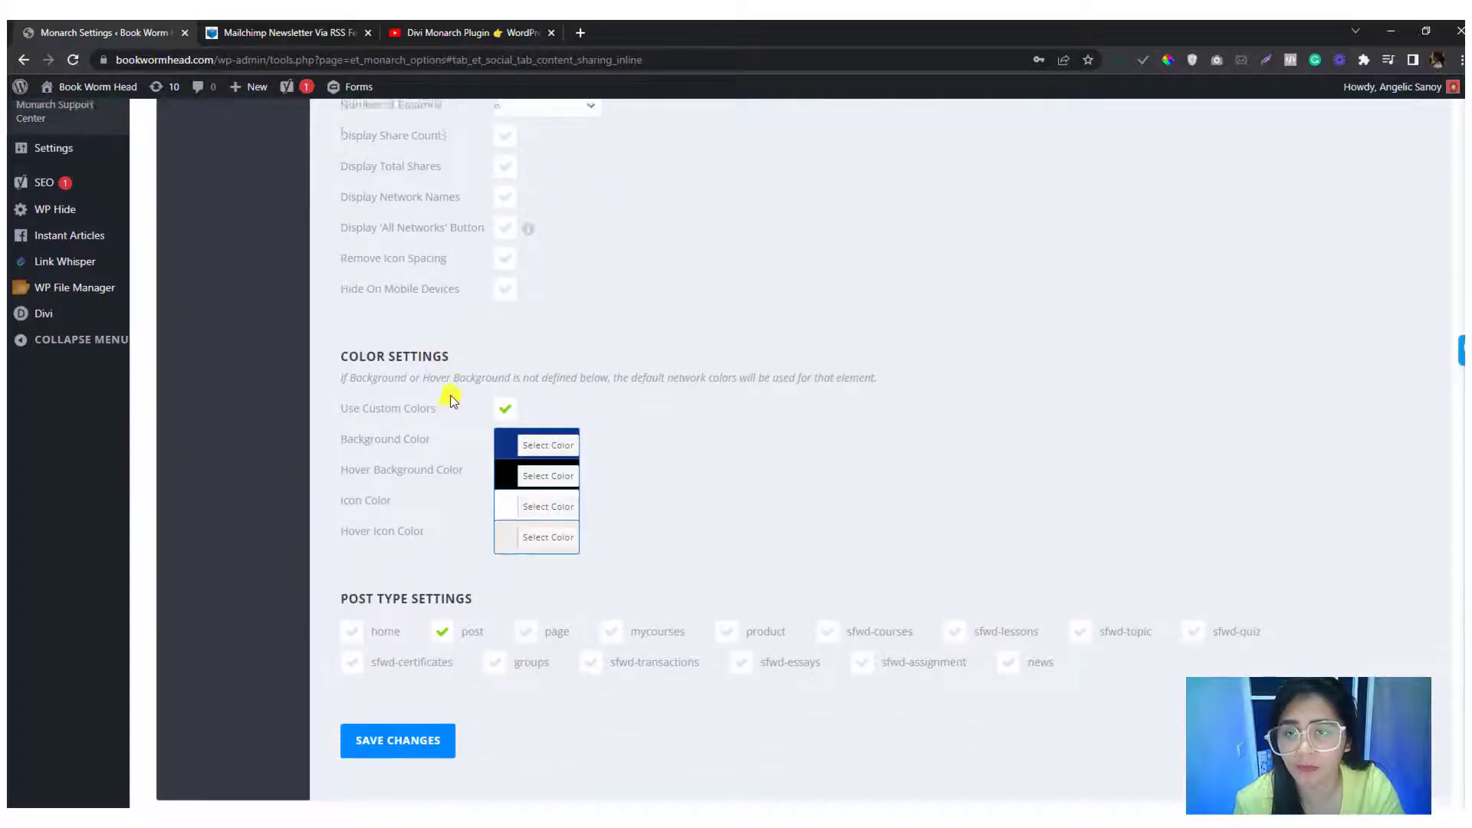
{"action": "scroll", "coordinate": [453, 395], "scroll_direction": "up", "scroll_amount": 7}
{"action": "scroll", "coordinate": [454, 385], "scroll_direction": "down", "scroll_amount": 2}
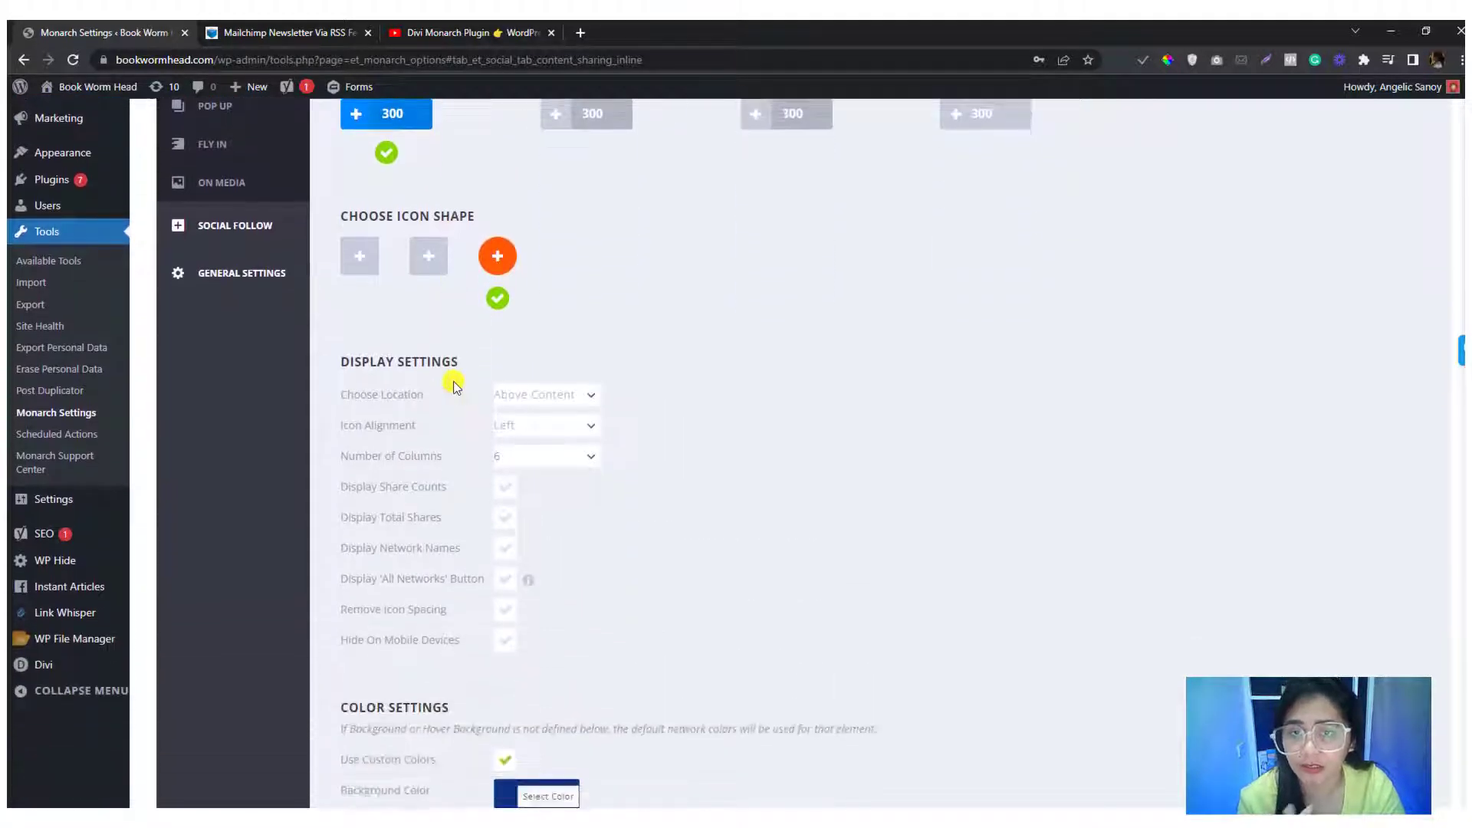
{"action": "scroll", "coordinate": [454, 386], "scroll_direction": "up", "scroll_amount": 2}
{"action": "scroll", "coordinate": [454, 386], "scroll_direction": "down", "scroll_amount": 4}
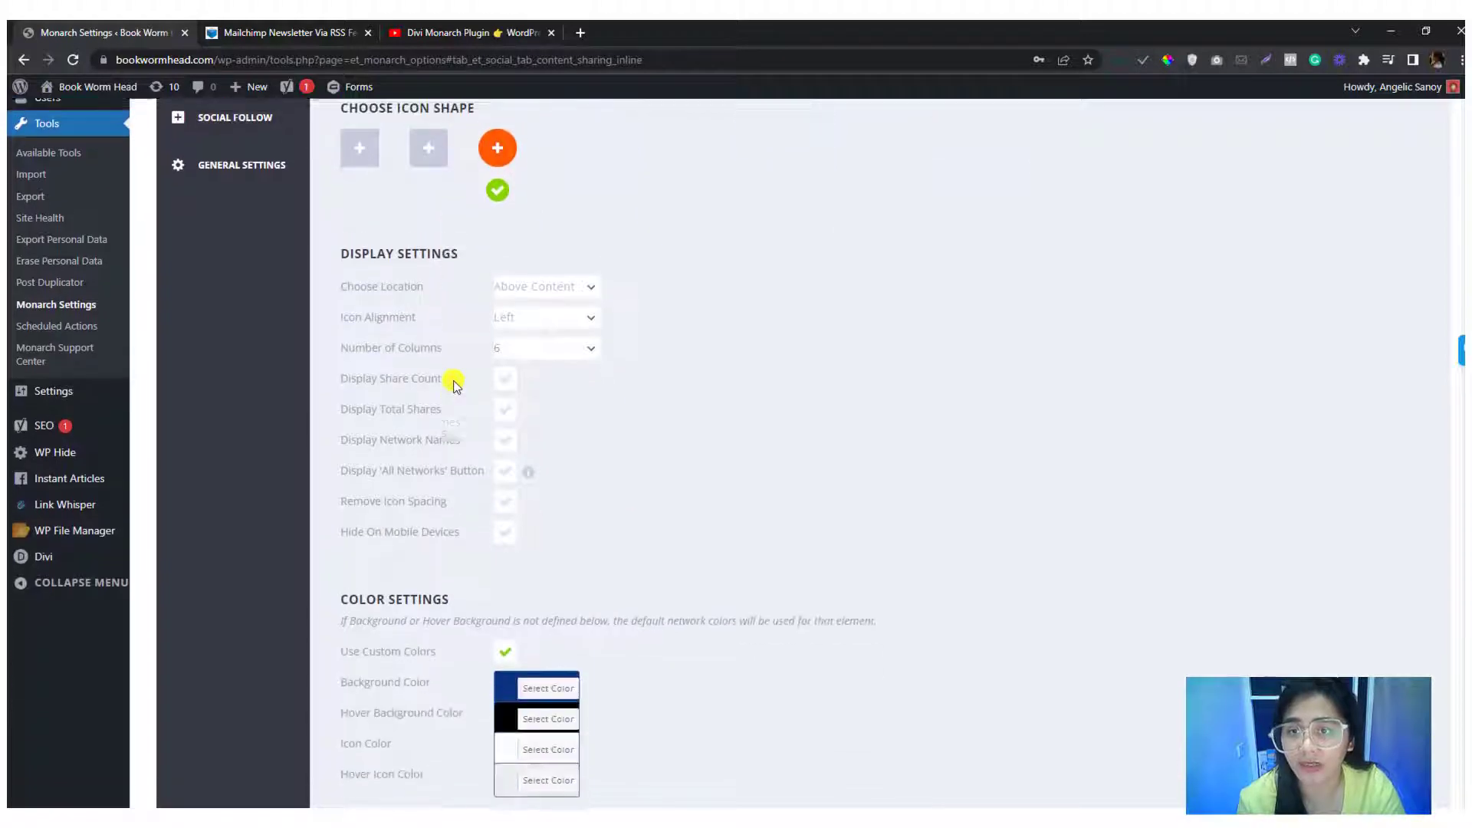
{"action": "scroll", "coordinate": [454, 385], "scroll_direction": "up", "scroll_amount": 1}
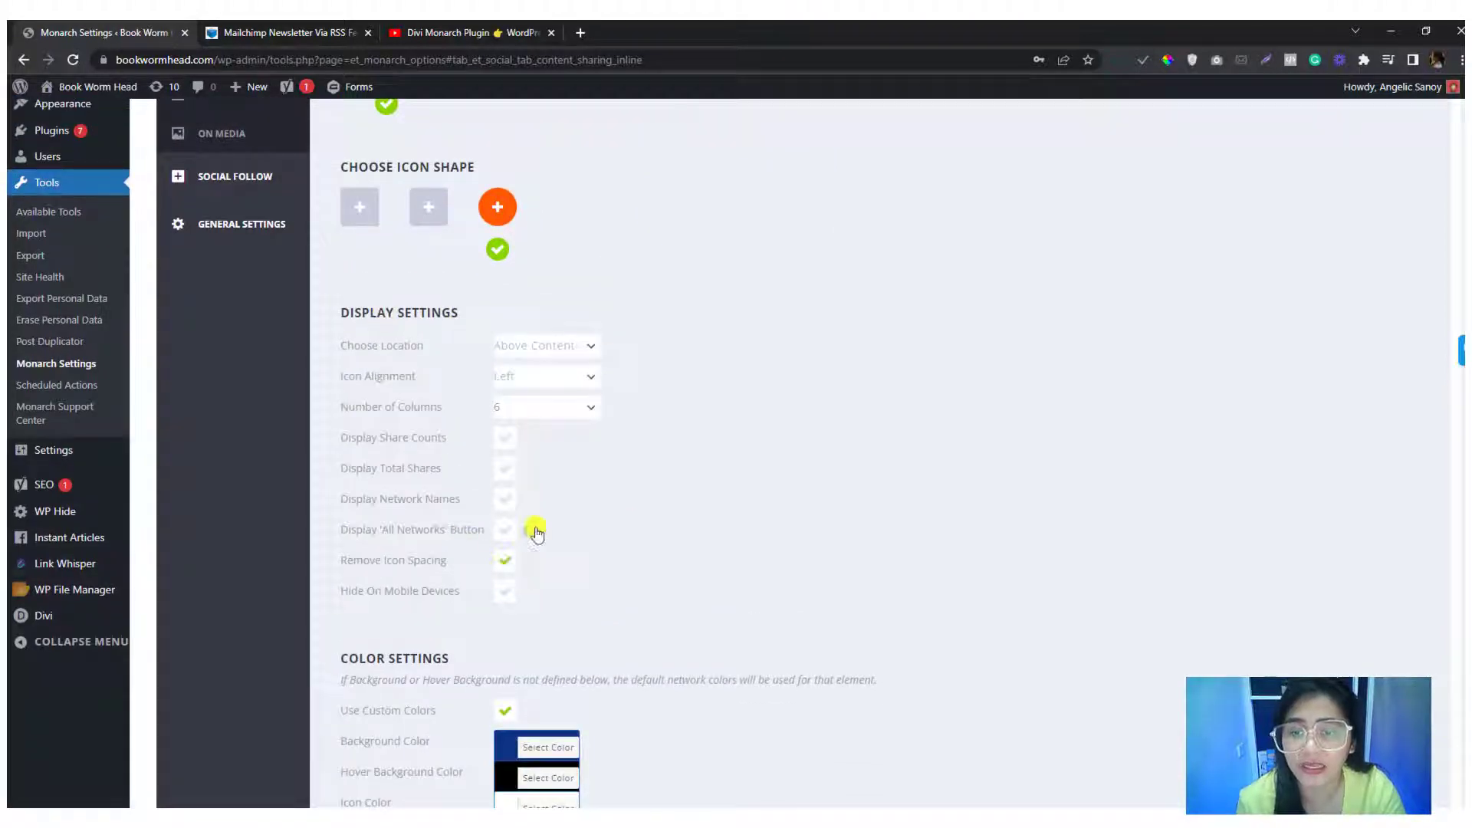
{"action": "scroll", "coordinate": [484, 490], "scroll_direction": "down", "scroll_amount": 4}
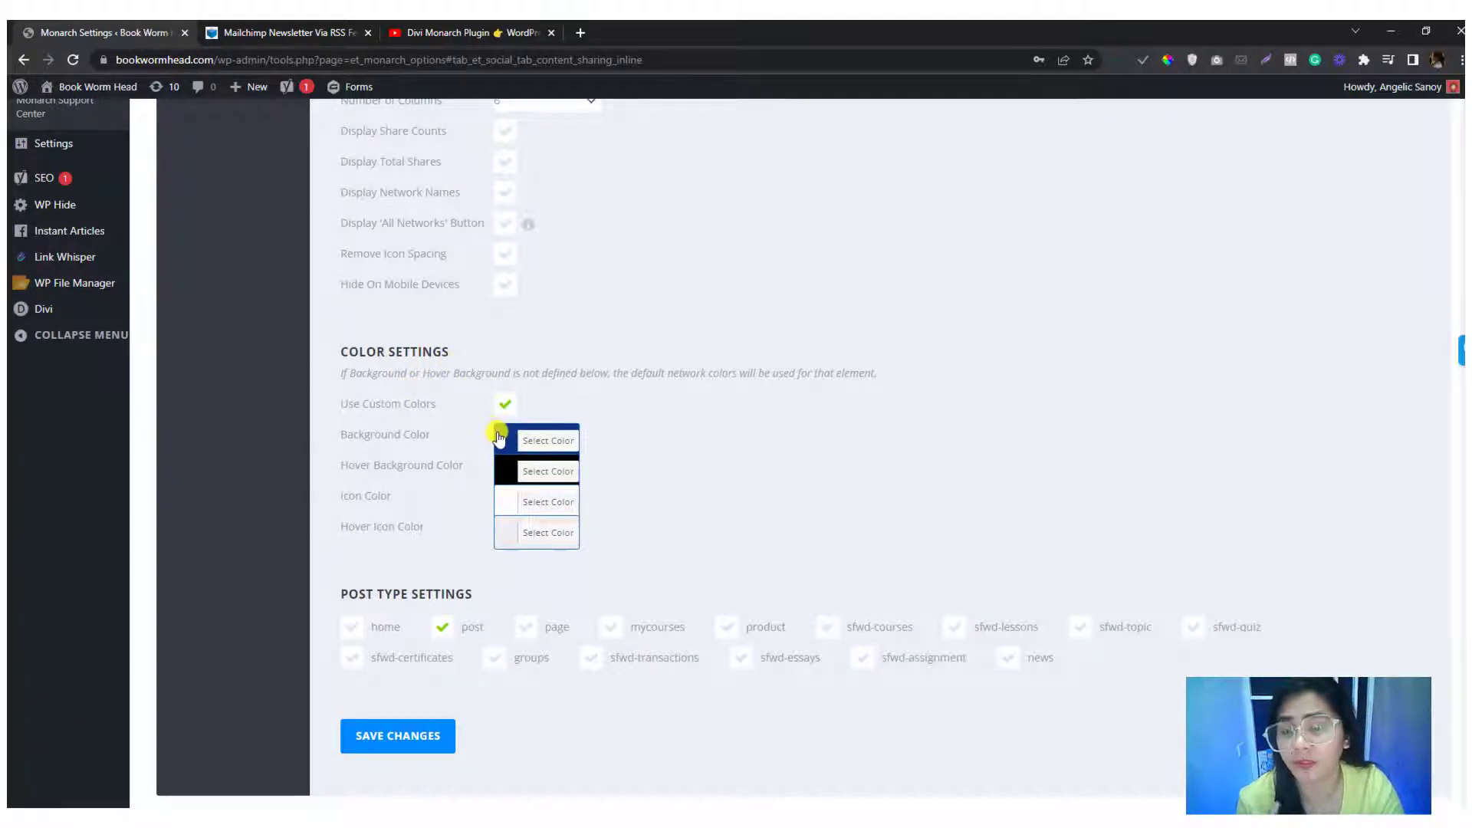
{"action": "left_click", "coordinate": [300, 25]}
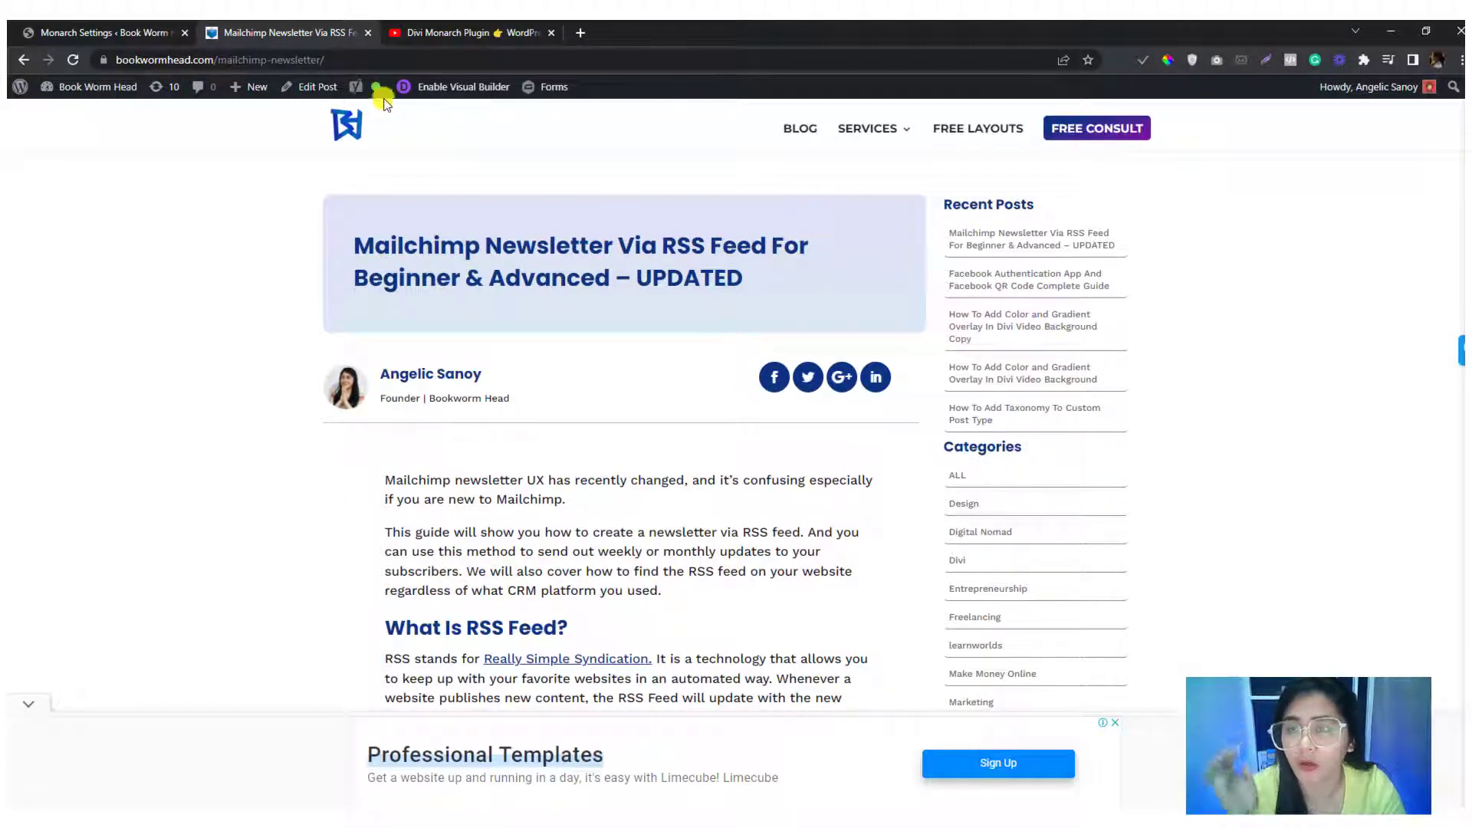
{"action": "left_click", "coordinate": [157, 32]}
- Set the inline icons' background colour to light grey #d8d8d8
{"action": "left_click", "coordinate": [512, 440]}
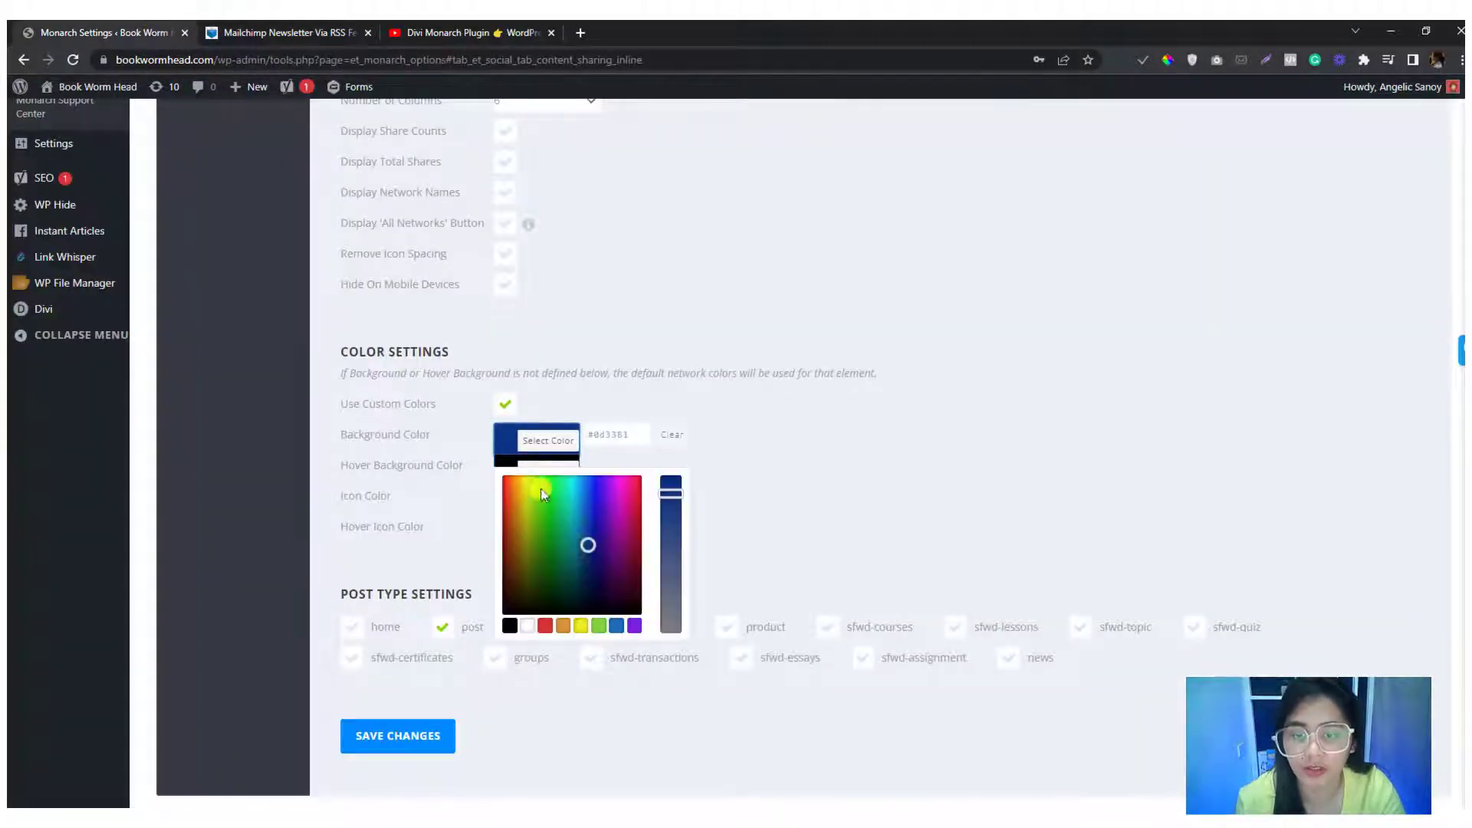
{"action": "left_click", "coordinate": [527, 626]}
{"action": "left_click_drag", "start_coordinate": [529, 490], "coordinate": [512, 496]}
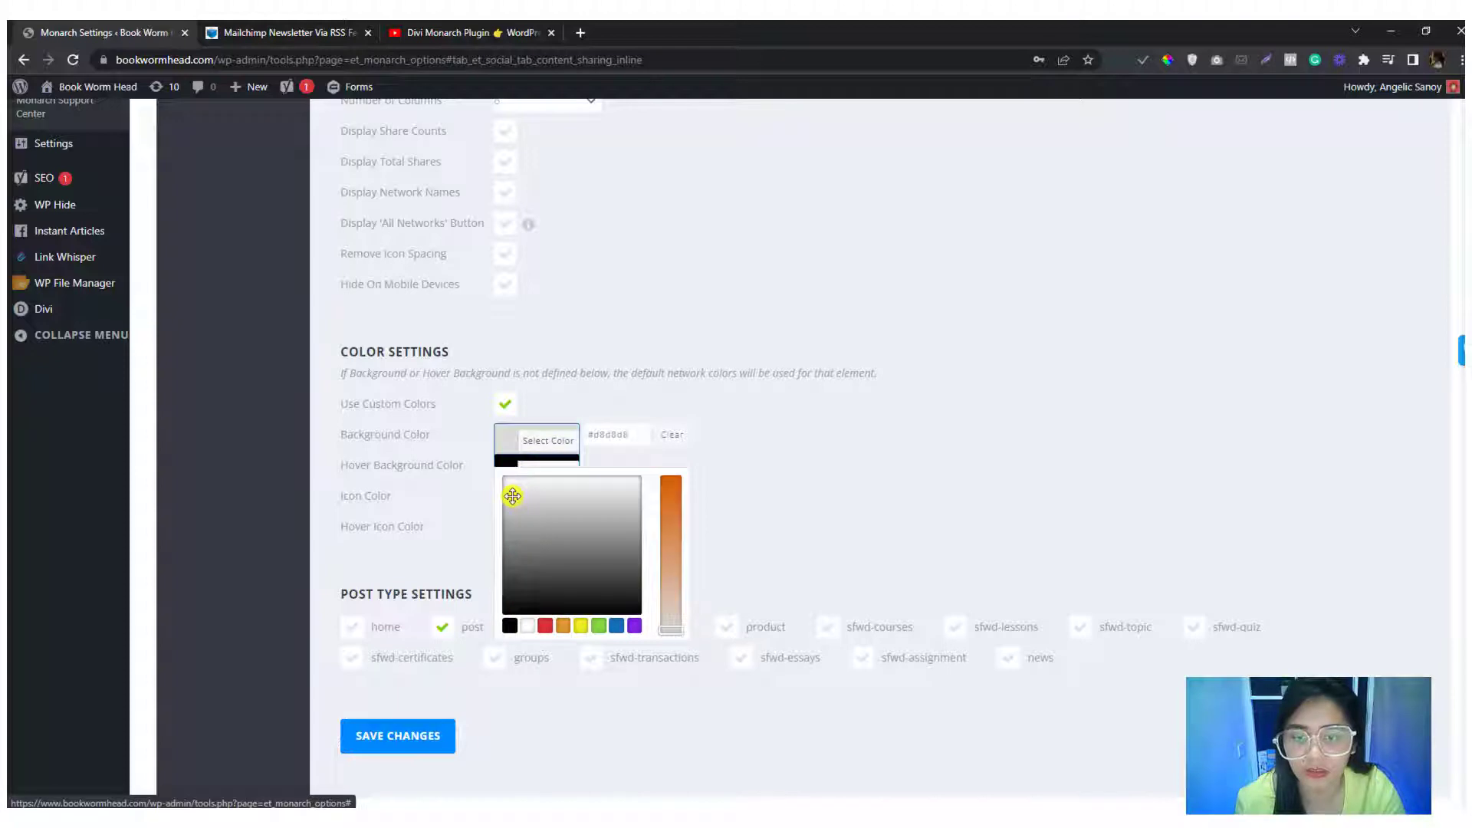
{"action": "left_click", "coordinate": [761, 453]}
{"action": "scroll", "coordinate": [451, 426], "scroll_direction": "down", "scroll_amount": 2}
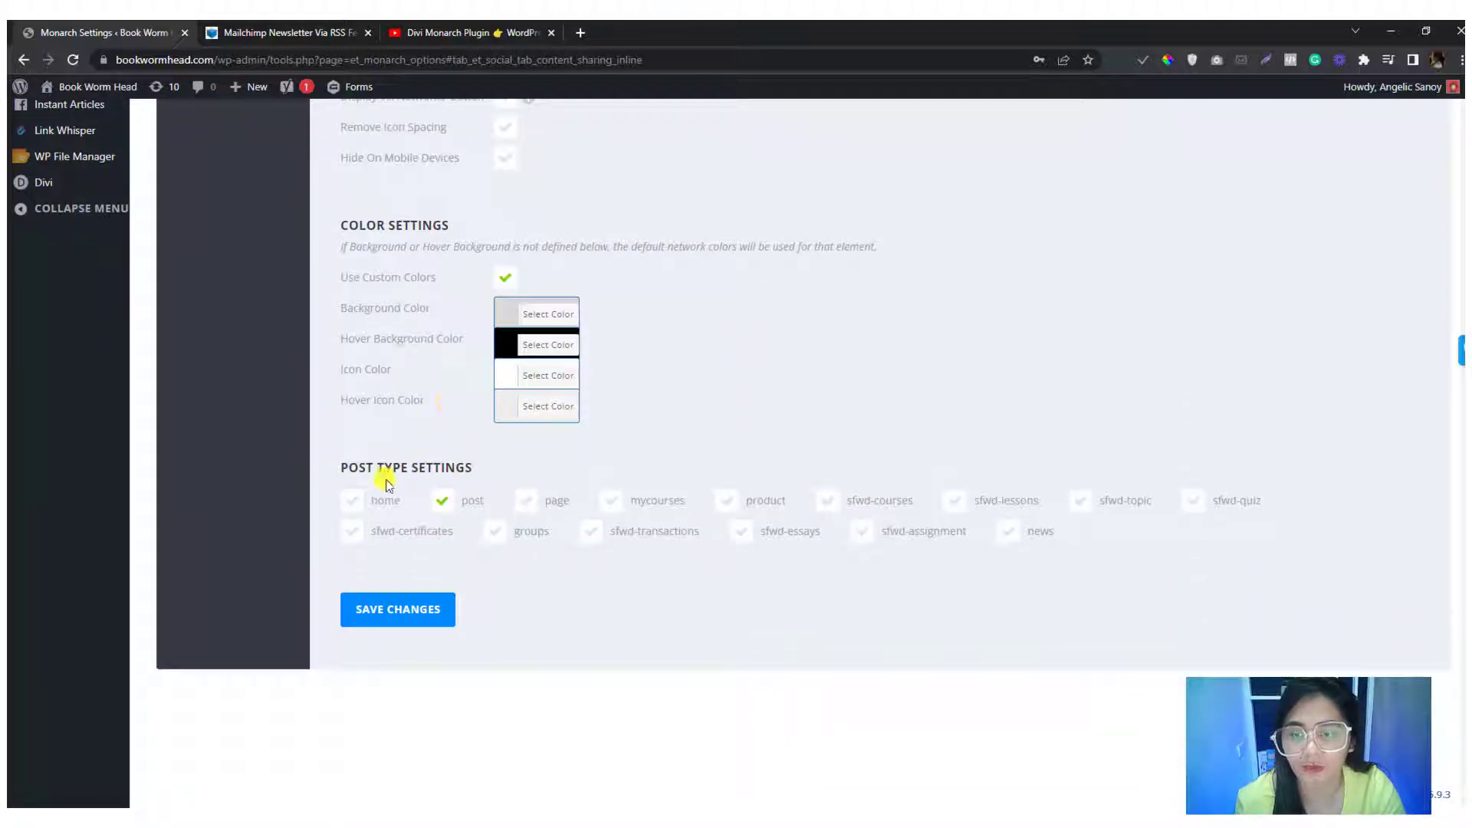
- Save the inline share settings and reload the blog post to see the light grey icons
{"action": "left_click", "coordinate": [398, 609]}
{"action": "left_click", "coordinate": [326, 33]}
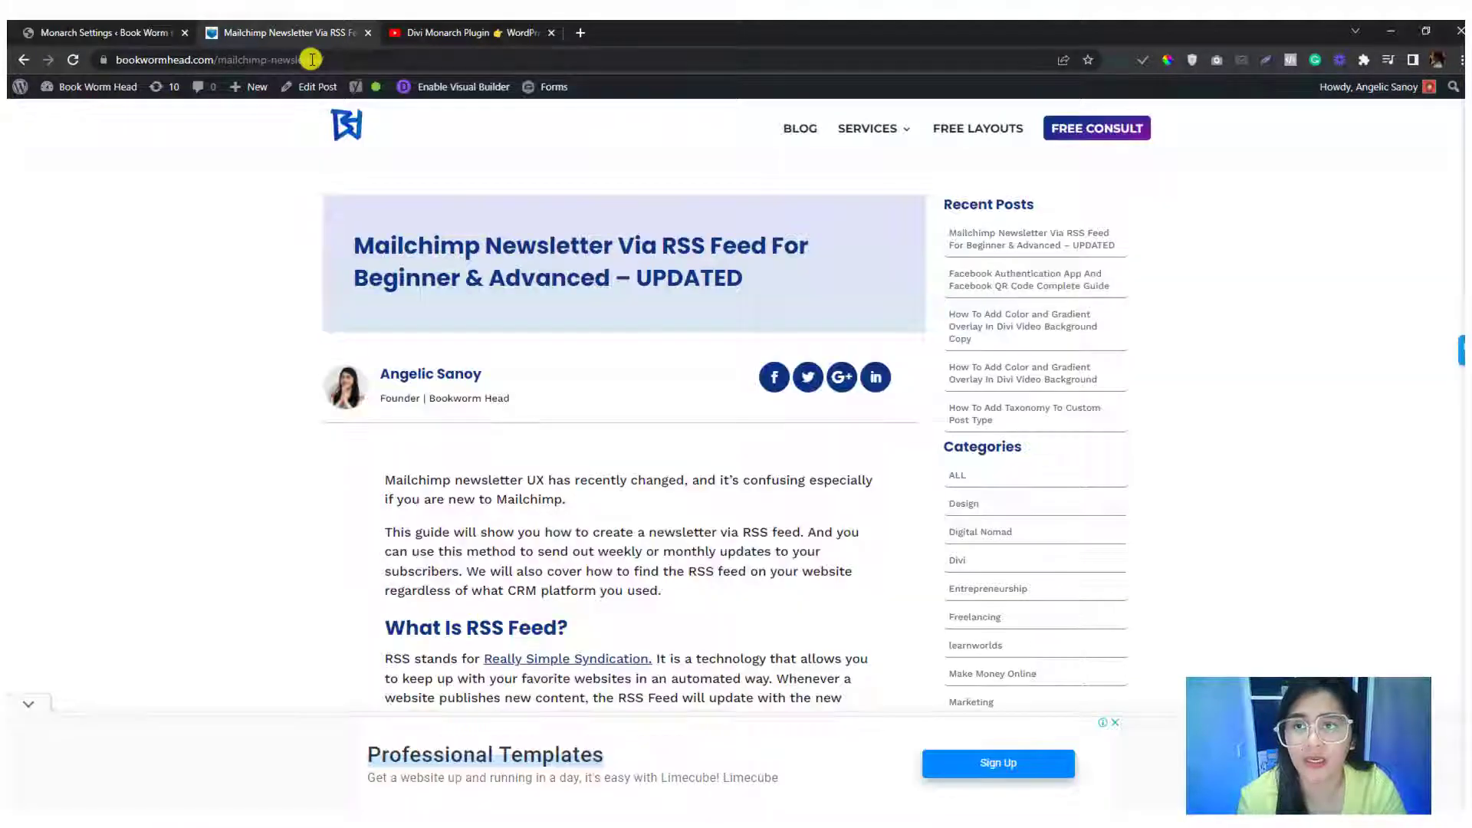
{"action": "left_click", "coordinate": [311, 61]}
{"action": "key", "text": "Return"}
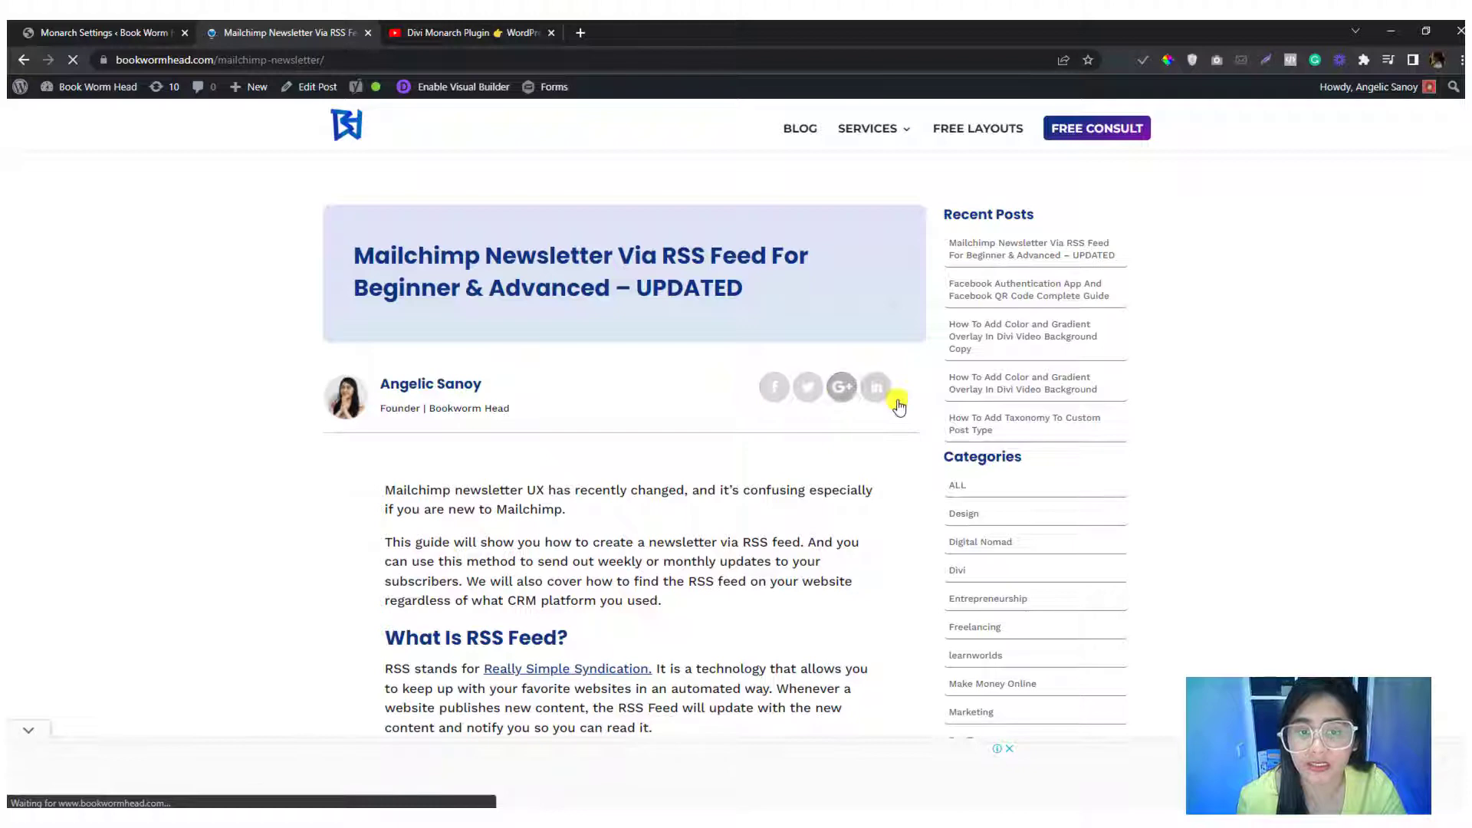
- Go back to the Monarch settings, then recheck the blog post's share icons
{"action": "left_click", "coordinate": [146, 32]}
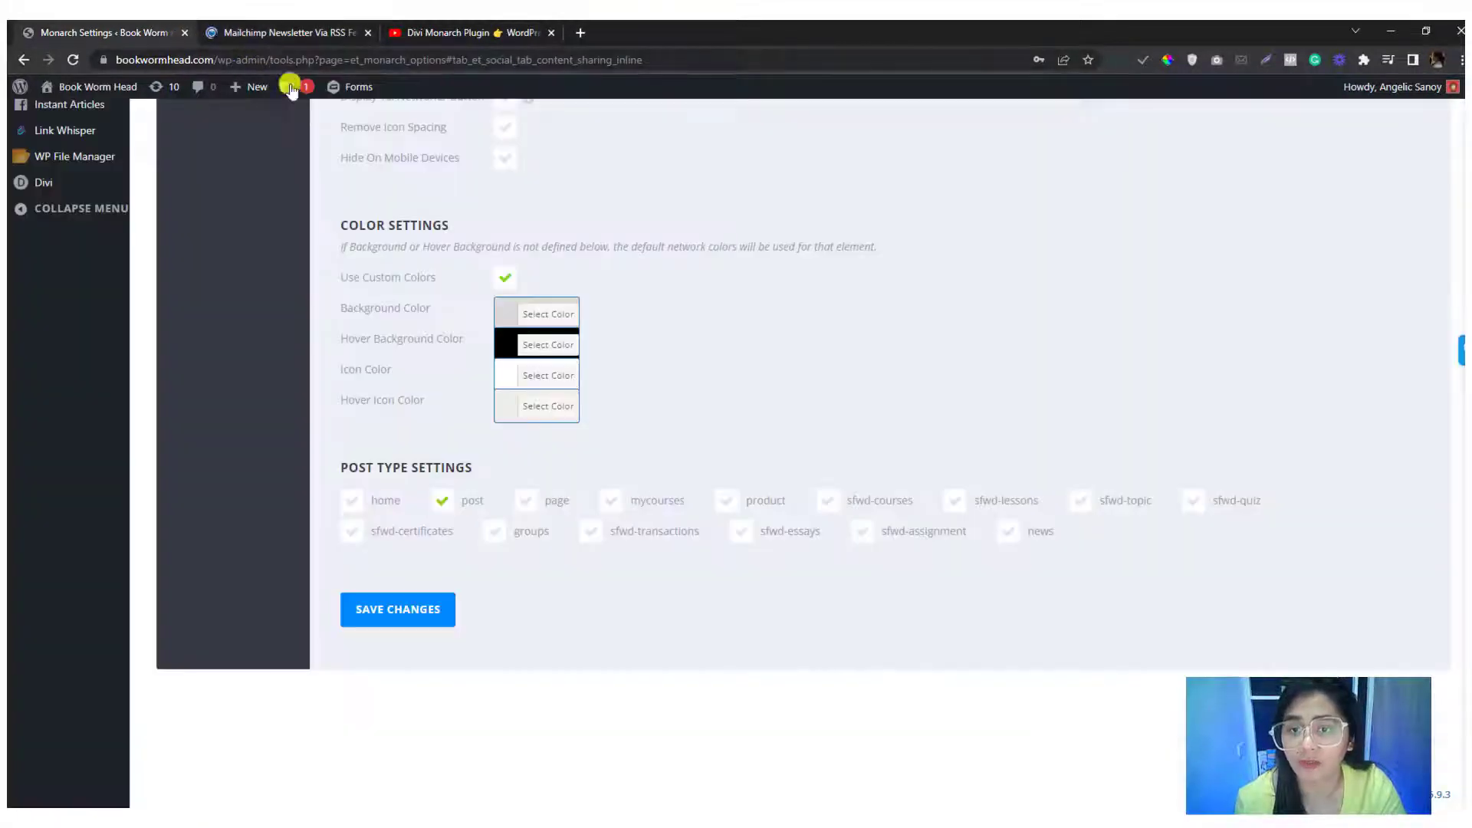
{"action": "scroll", "coordinate": [446, 412], "scroll_direction": "up", "scroll_amount": 7}
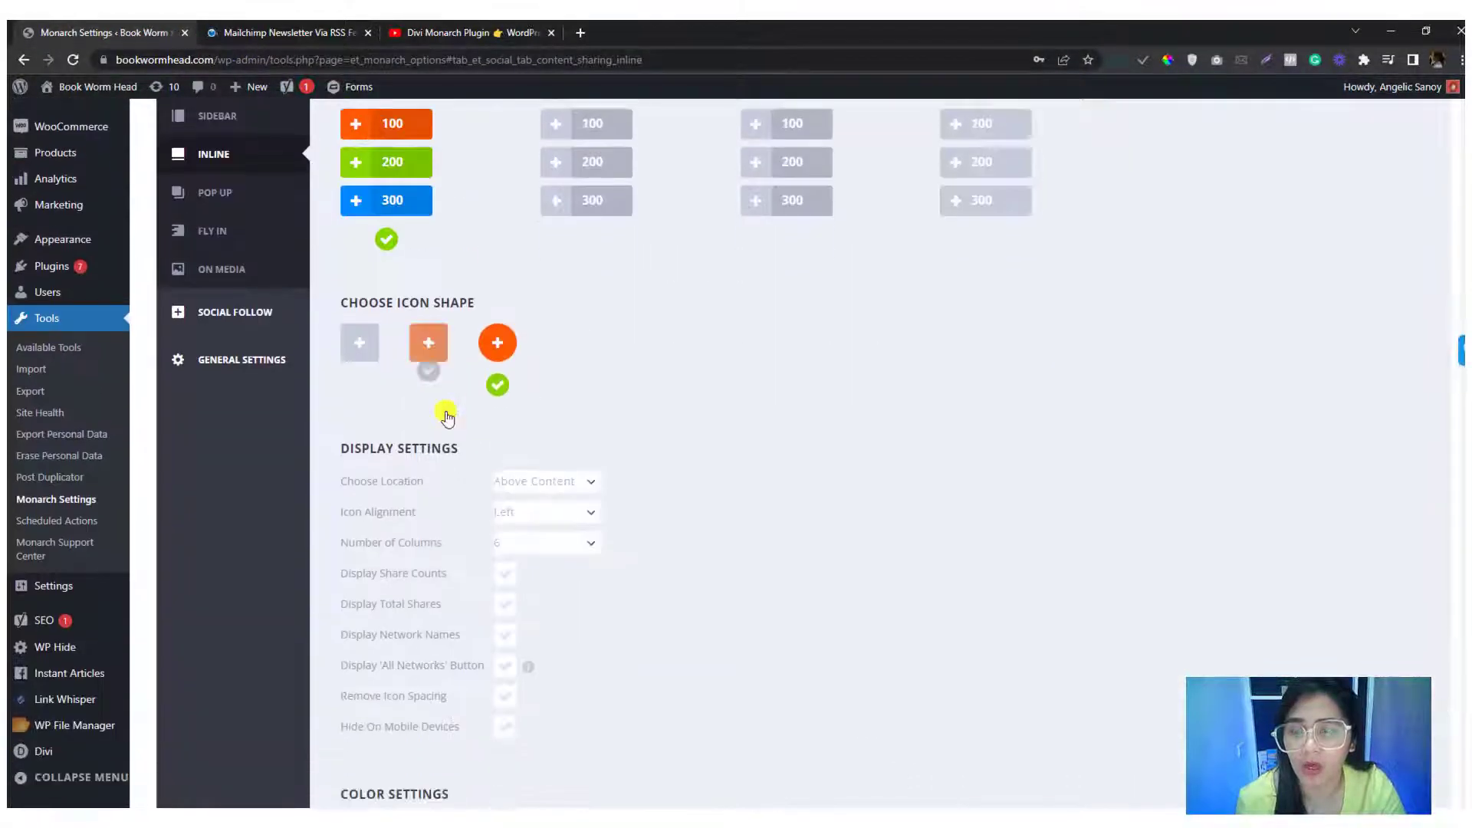
{"action": "scroll", "coordinate": [446, 412], "scroll_direction": "down", "scroll_amount": 5}
{"action": "scroll", "coordinate": [445, 414], "scroll_direction": "down", "scroll_amount": 3}
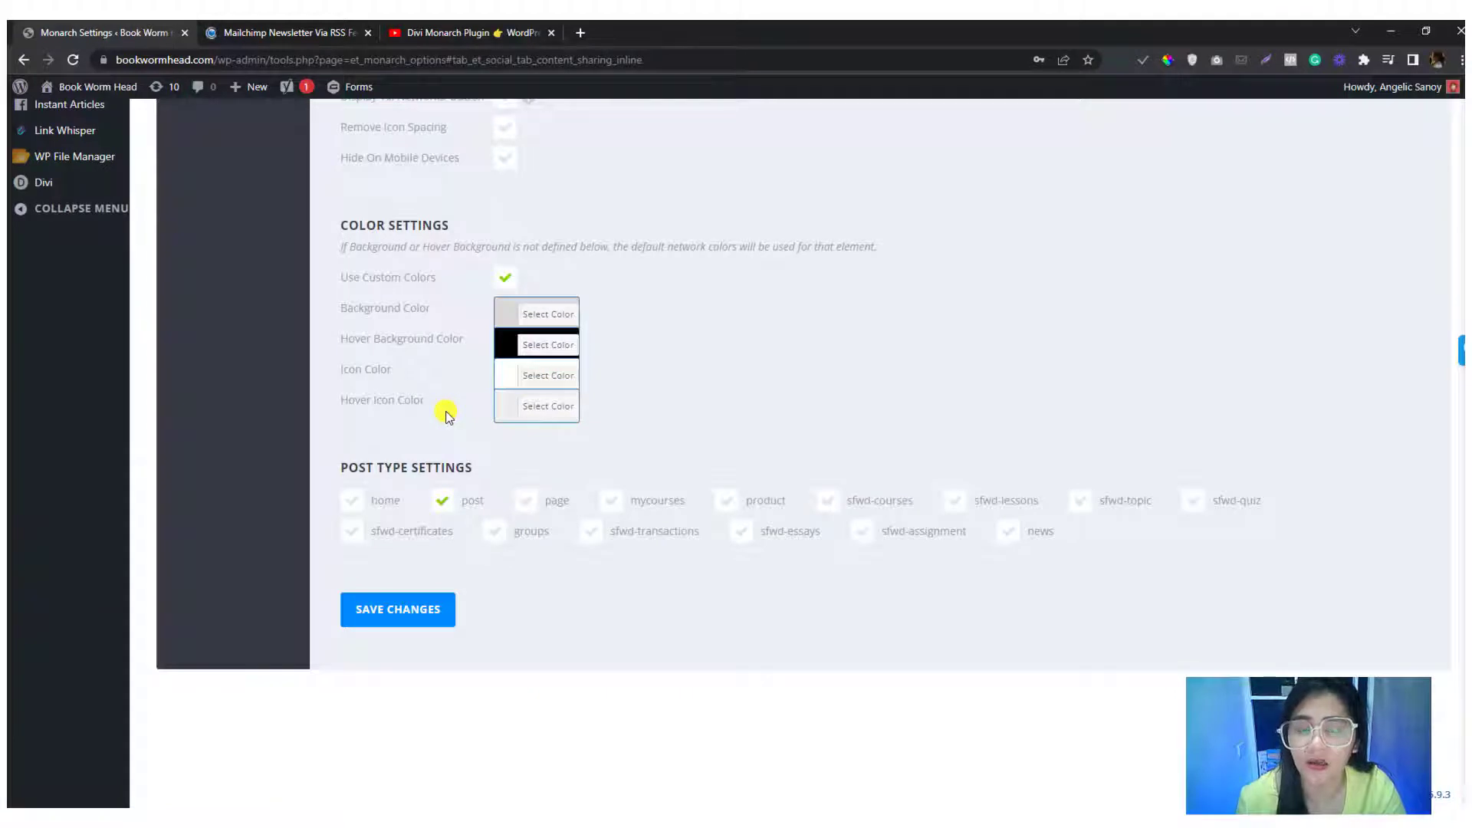
{"action": "left_click", "coordinate": [307, 32]}
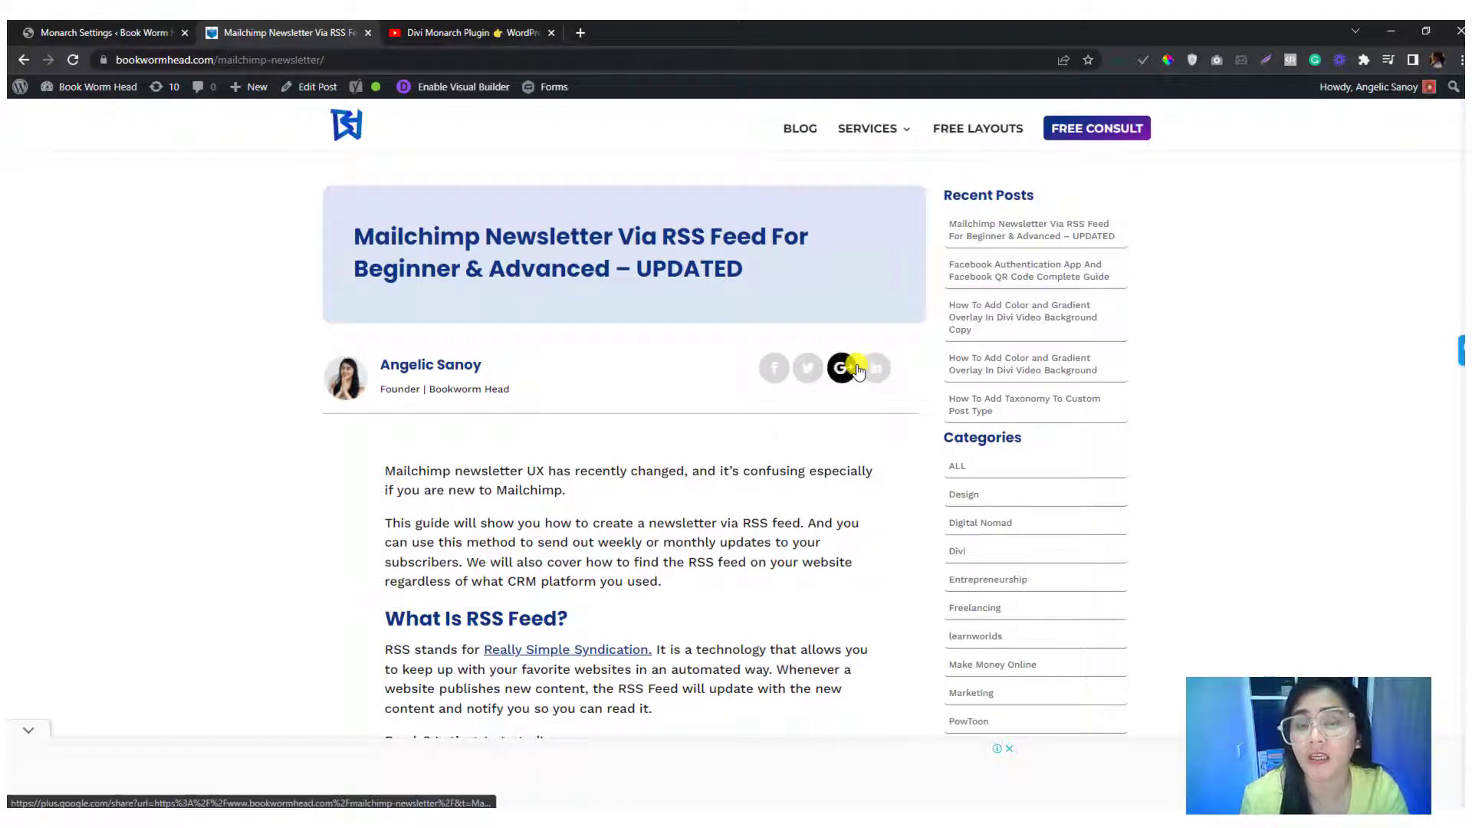
- Delete all the code in Monarch's General Settings Custom CSS box and save
{"action": "left_click", "coordinate": [108, 32]}
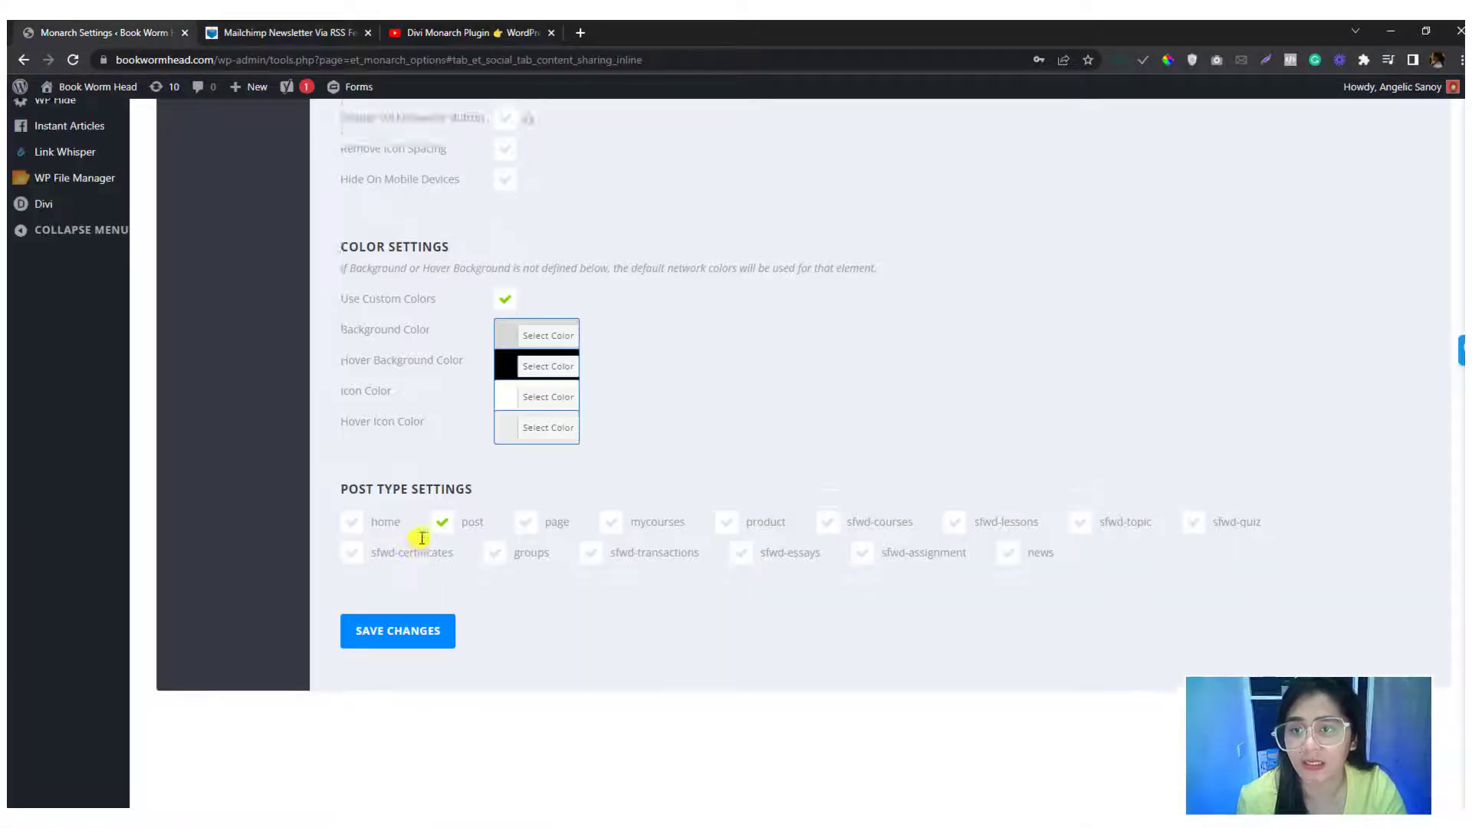
{"action": "scroll", "coordinate": [423, 538], "scroll_direction": "up", "scroll_amount": 10}
{"action": "left_click", "coordinate": [230, 572]}
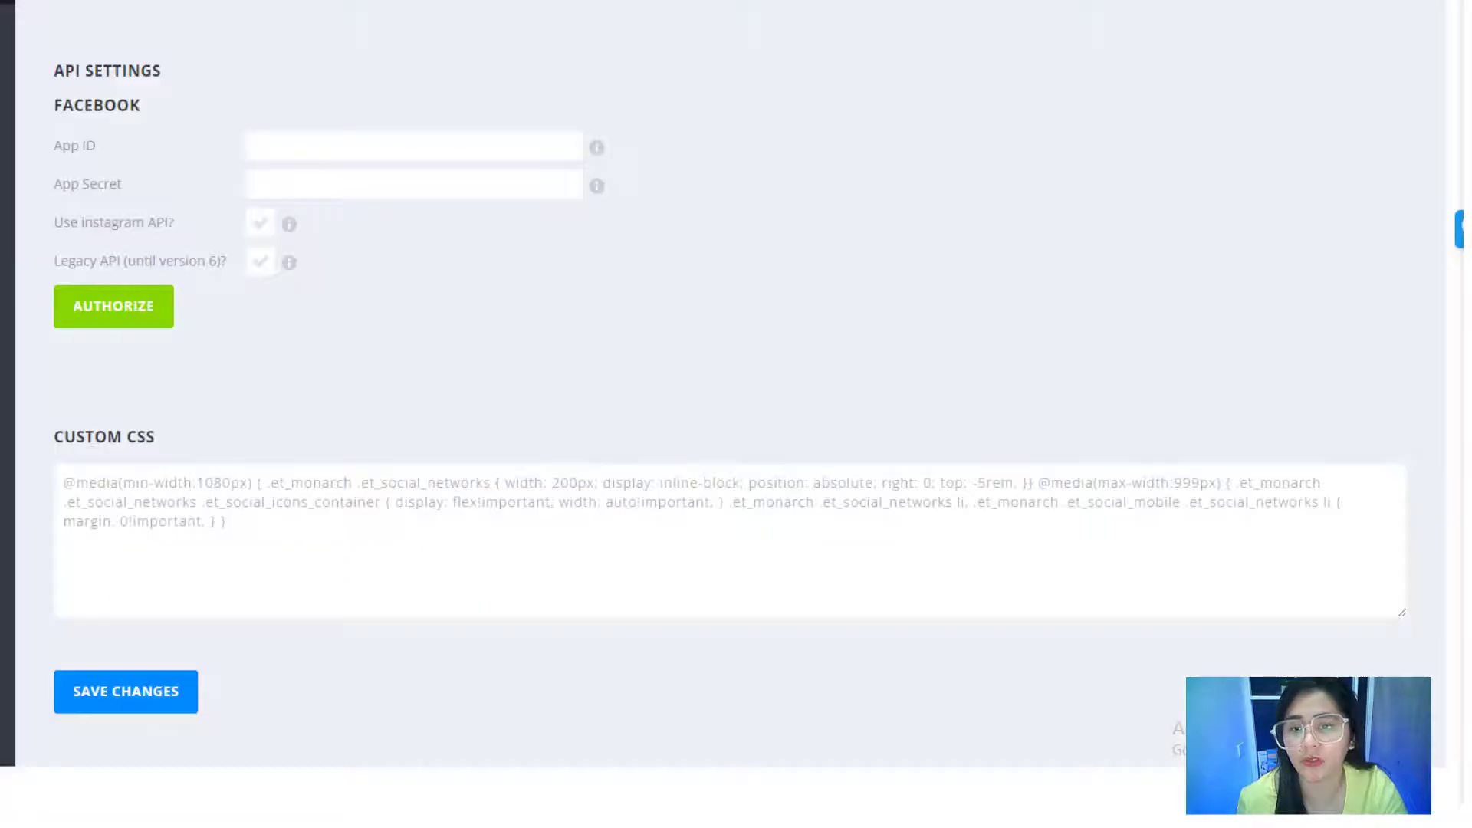
{"action": "key", "text": "ctrl+a"}
{"action": "key", "text": "BackSpace"}
{"action": "left_click", "coordinate": [132, 693]}
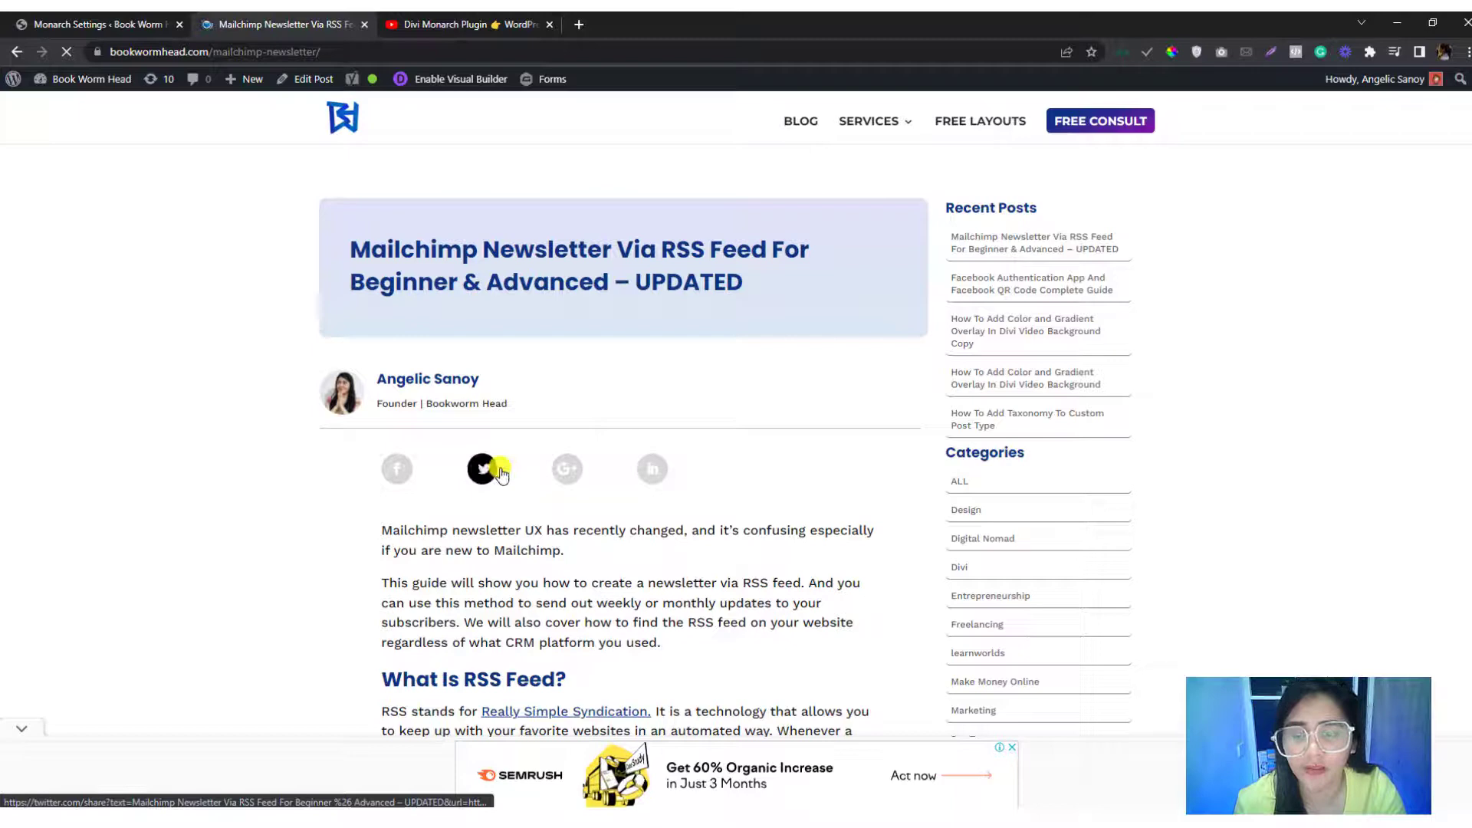
{"action": "left_click", "coordinate": [96, 24]}
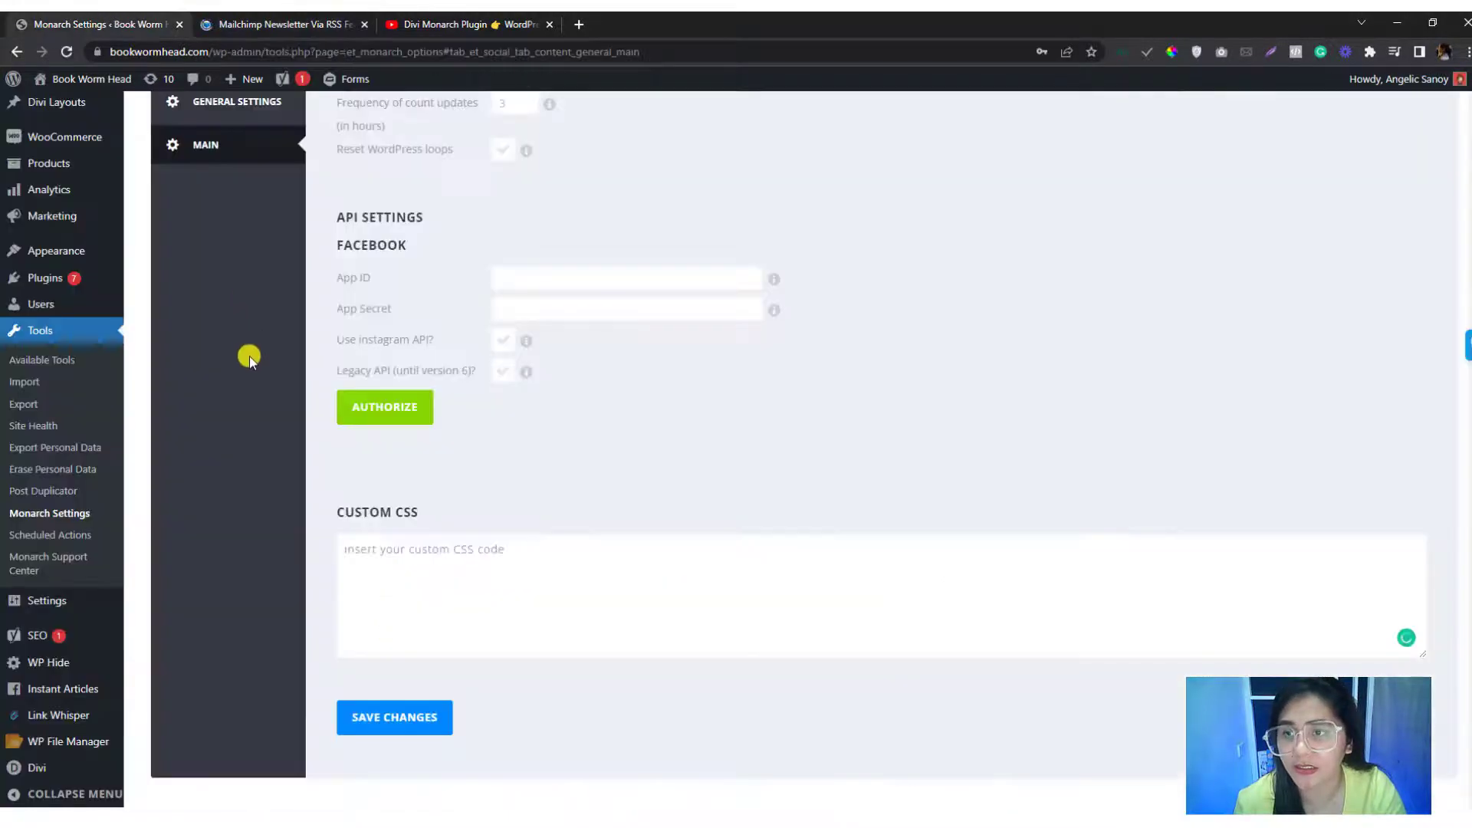
{"action": "scroll", "coordinate": [250, 355], "scroll_direction": "up", "scroll_amount": 2}
{"action": "scroll", "coordinate": [238, 299], "scroll_direction": "up", "scroll_amount": 1}
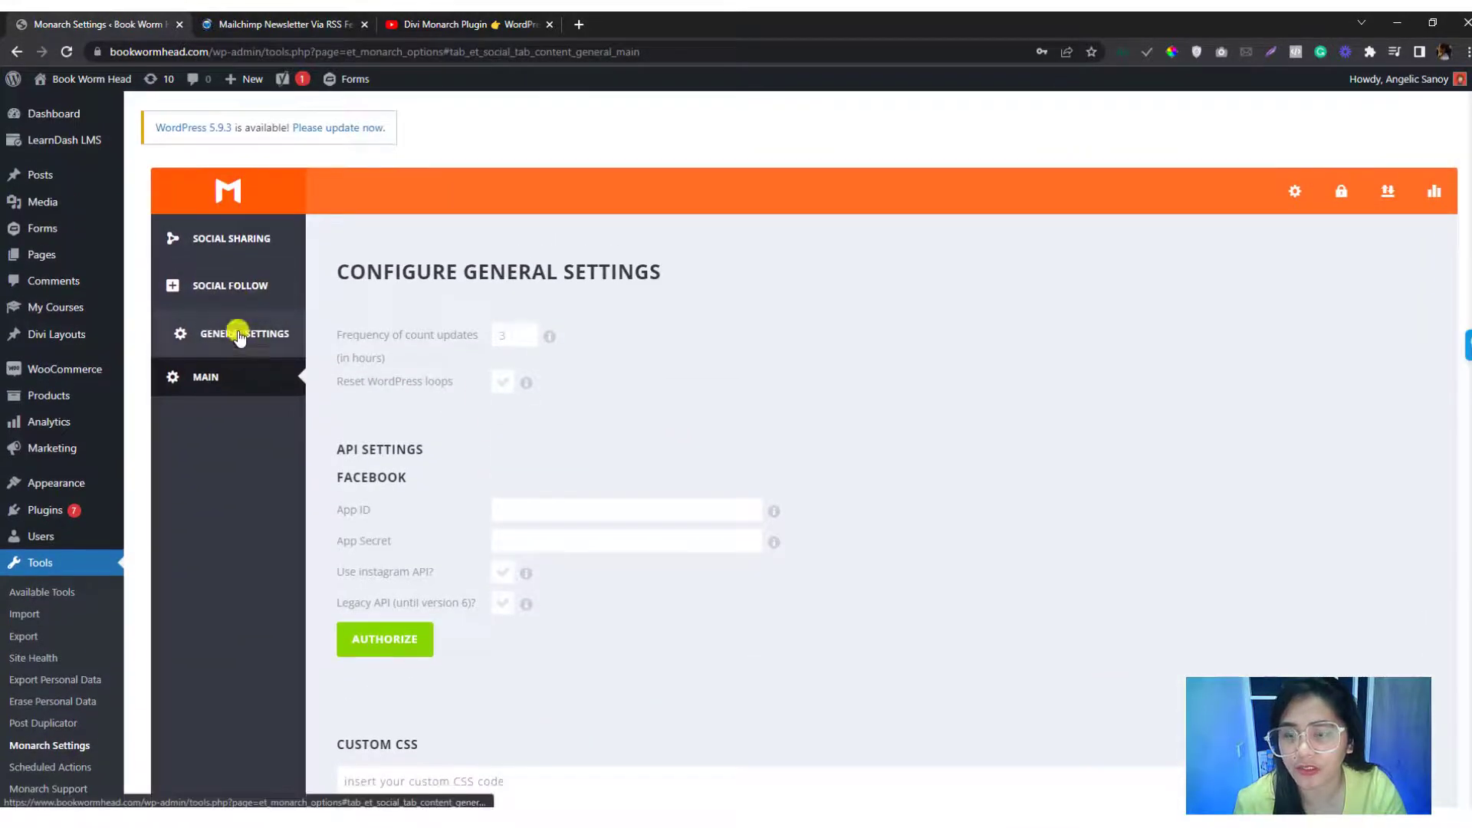
{"action": "left_click", "coordinate": [230, 238]}
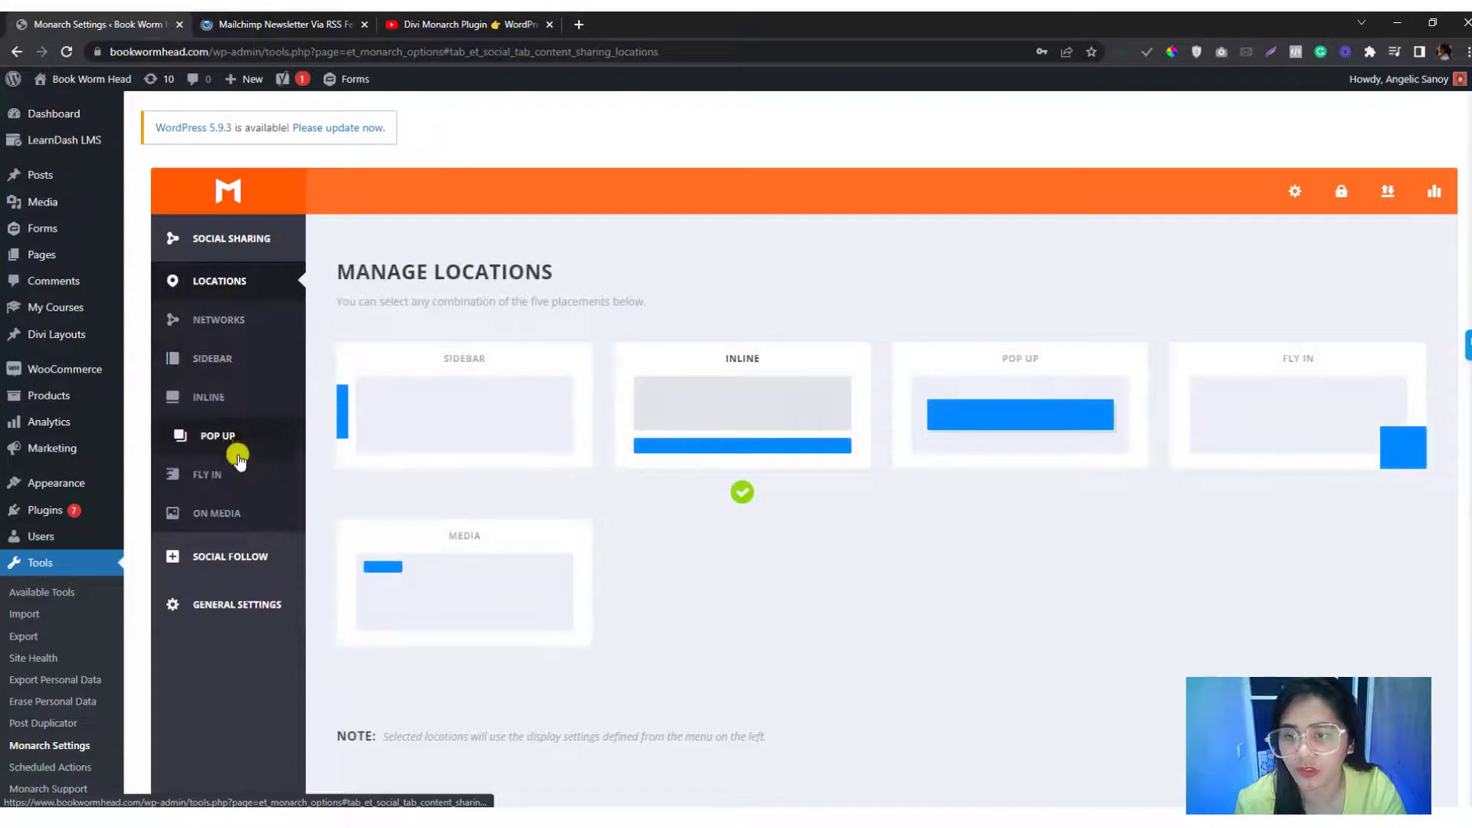
{"action": "left_click", "coordinate": [230, 397]}
{"action": "scroll", "coordinate": [684, 491], "scroll_direction": "down", "scroll_amount": 8}
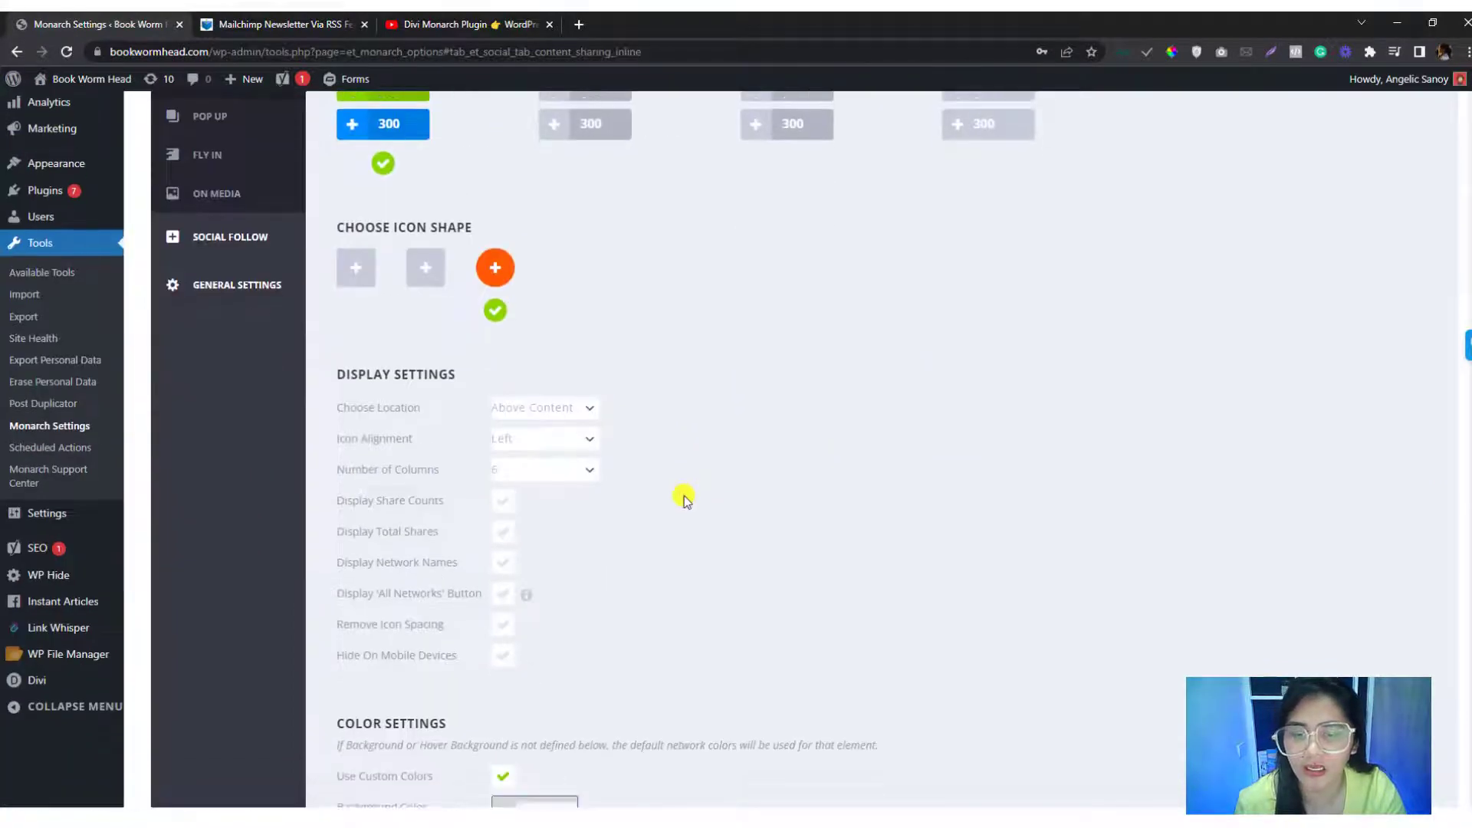
{"action": "scroll", "coordinate": [383, 262], "scroll_direction": "up", "scroll_amount": 2}
{"action": "scroll", "coordinate": [506, 324], "scroll_direction": "down", "scroll_amount": 5}
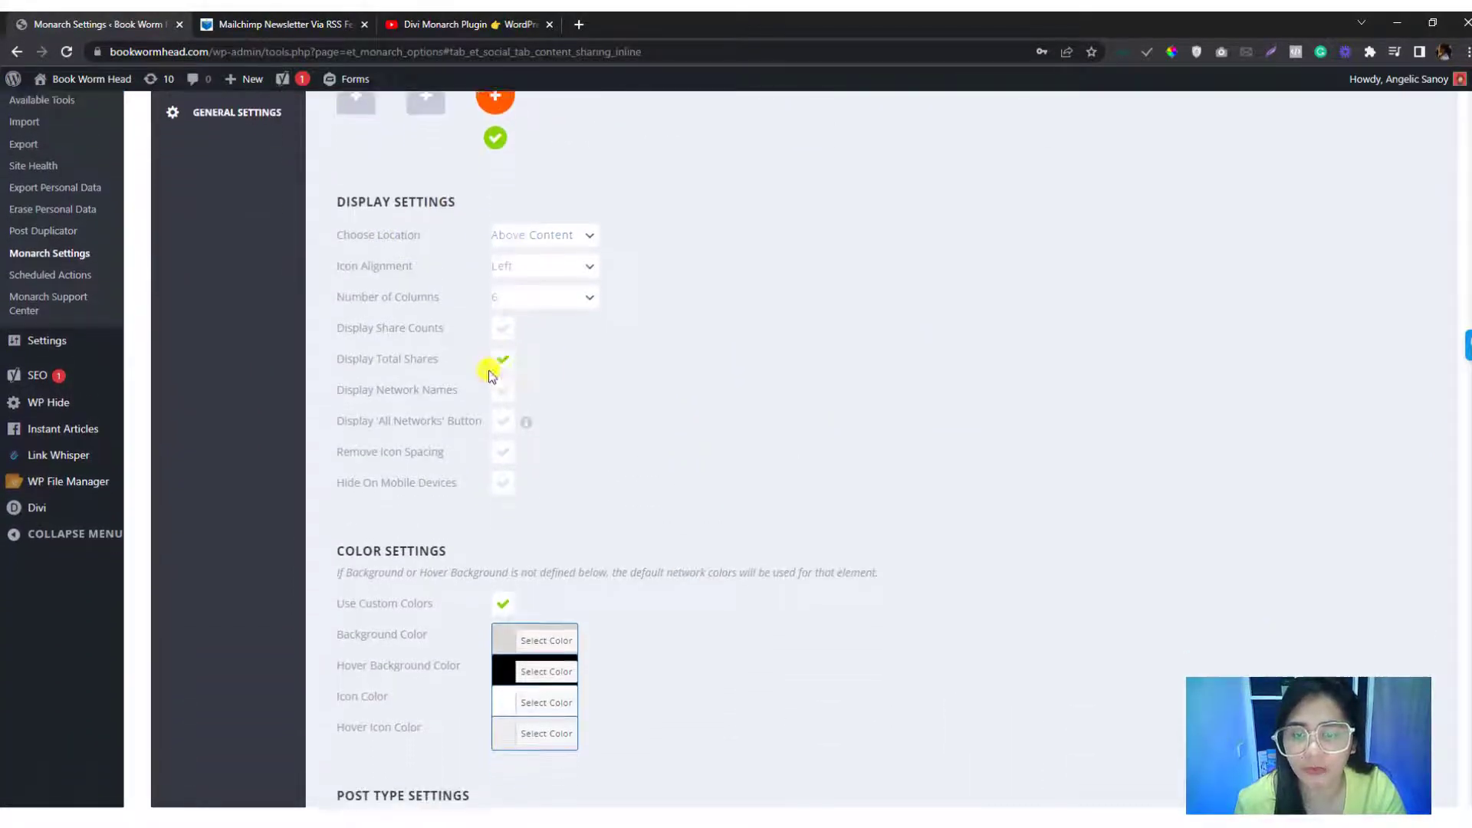
{"action": "left_click", "coordinate": [304, 26]}
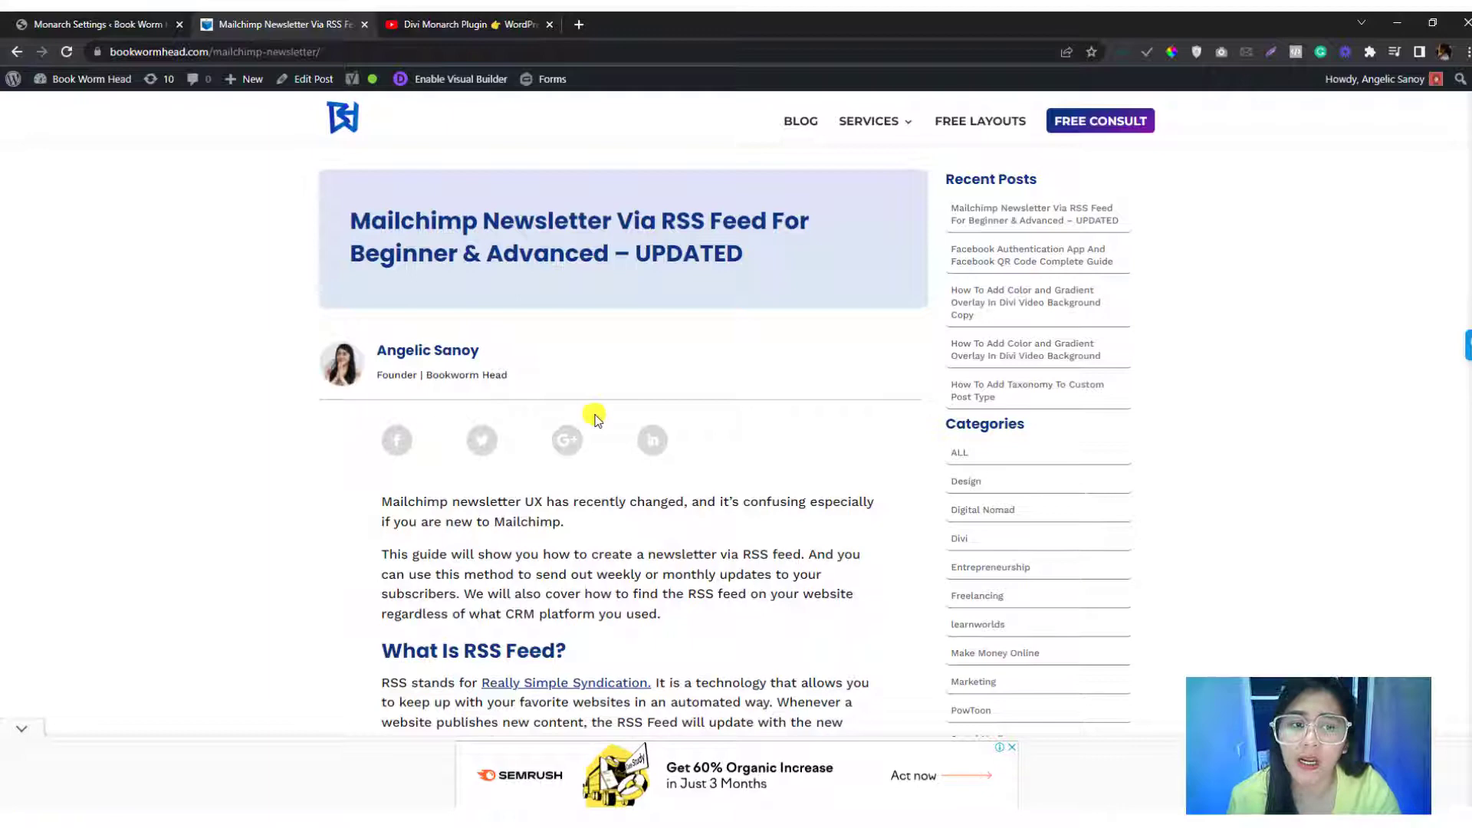
- Scroll the Mailchimp Newsletter post to inspect the share icon row beneath the author bio
{"action": "scroll", "coordinate": [595, 419], "scroll_direction": "down", "scroll_amount": 1}
{"action": "scroll", "coordinate": [595, 420], "scroll_direction": "up", "scroll_amount": 1}
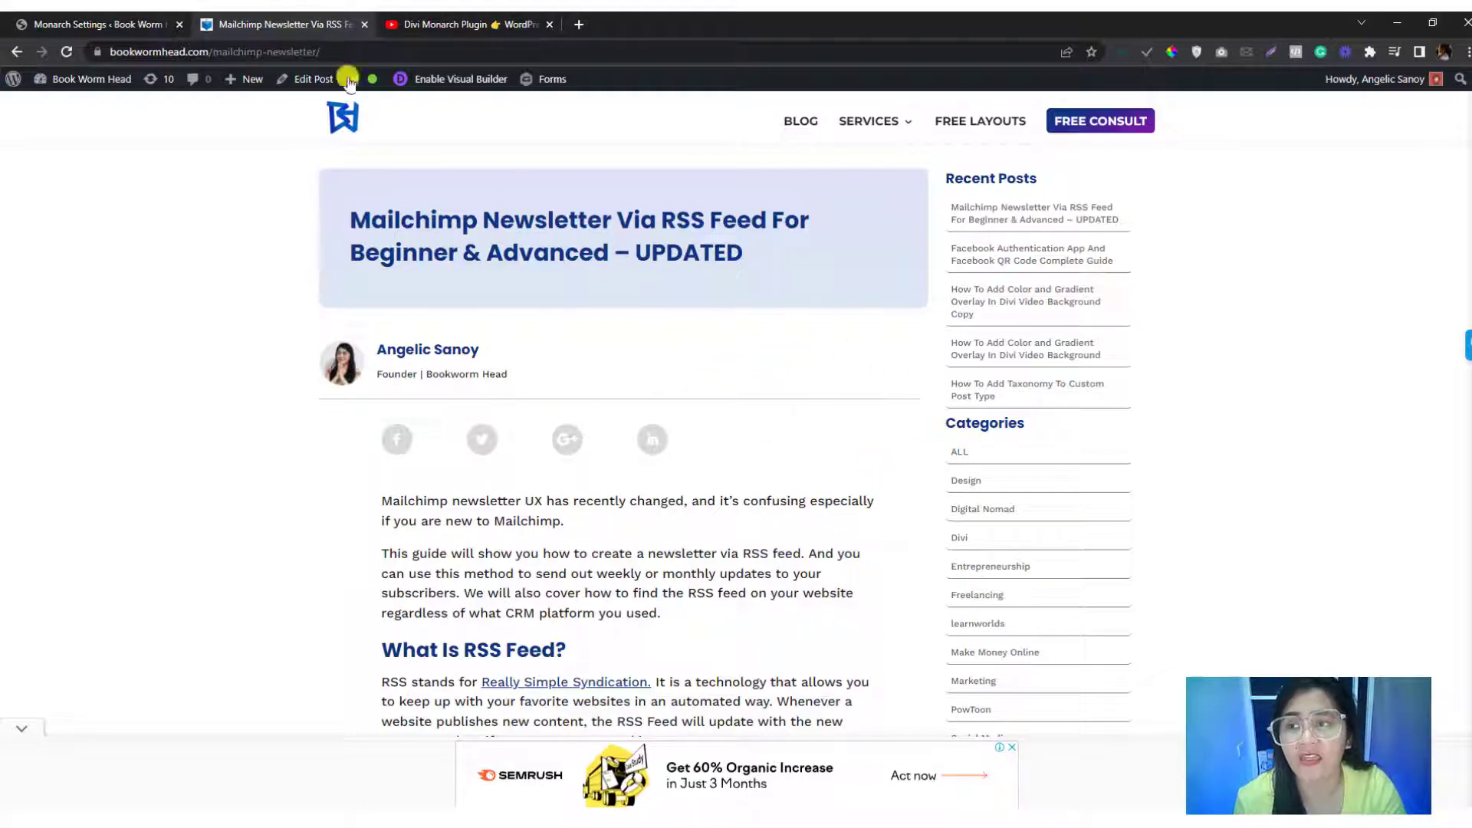
{"action": "left_click", "coordinate": [154, 21]}
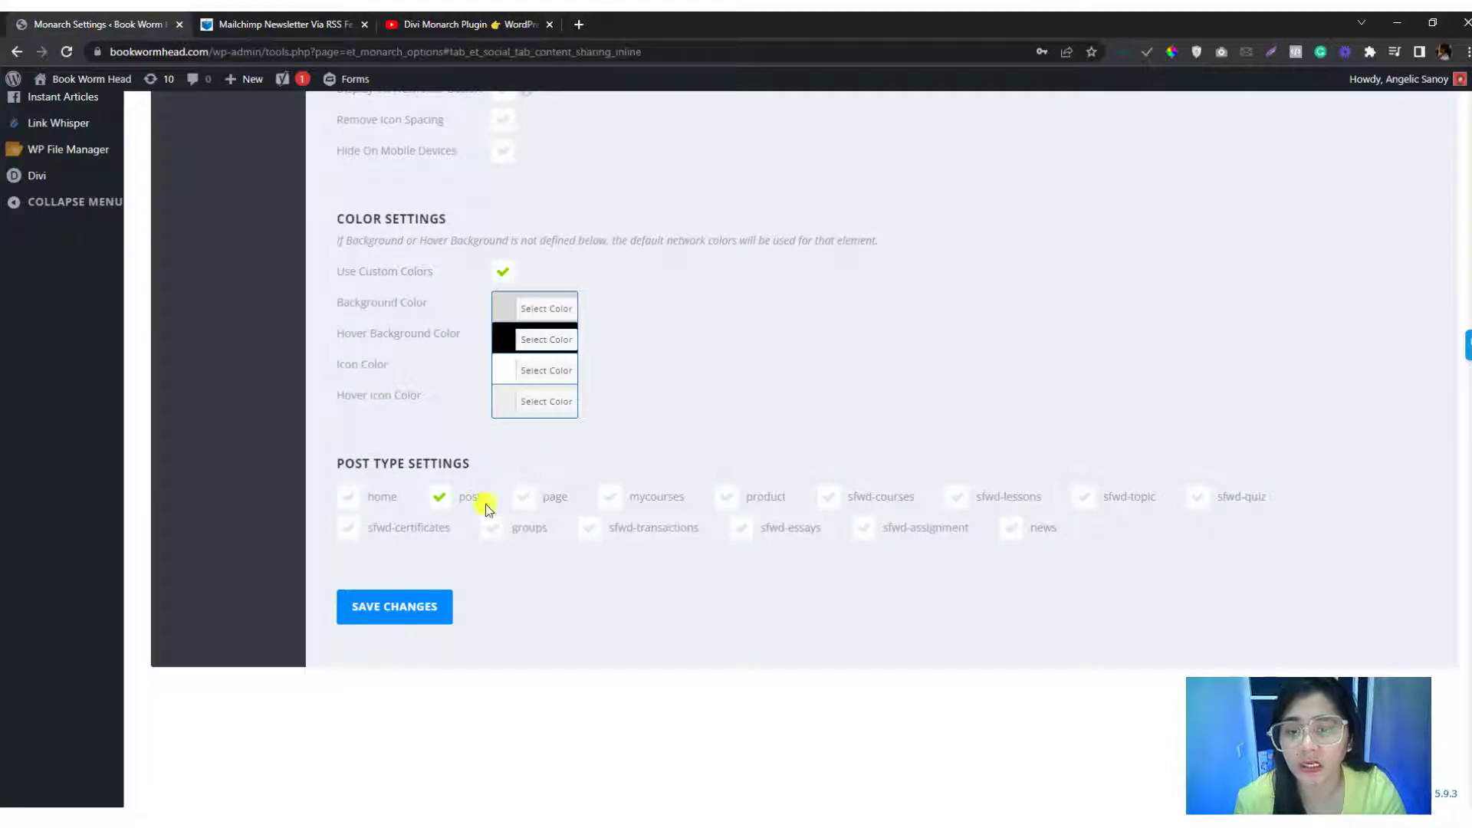
{"action": "scroll", "coordinate": [352, 500], "scroll_direction": "up", "scroll_amount": 10}
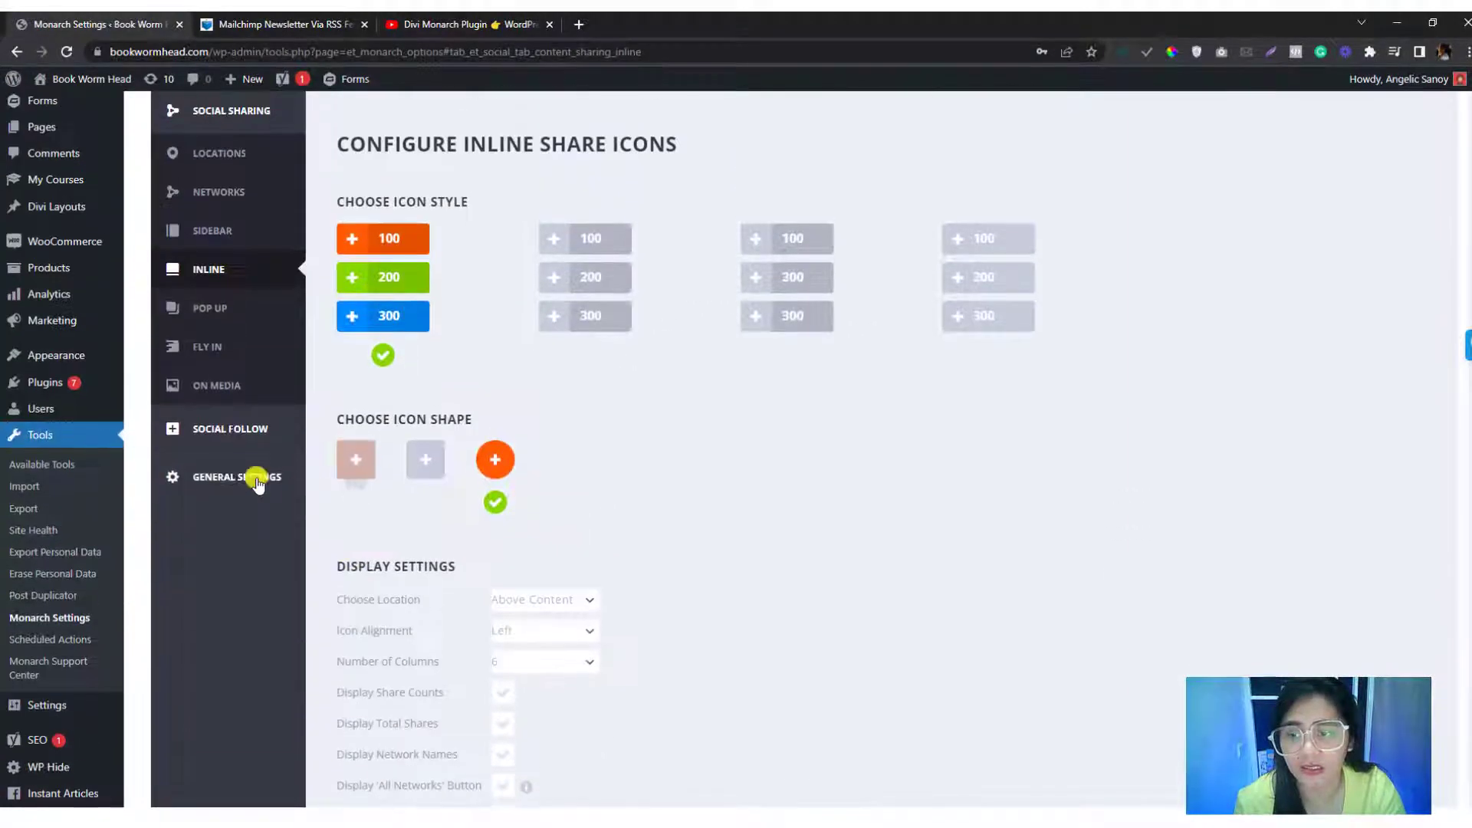
{"action": "left_click", "coordinate": [237, 492]}
{"action": "scroll", "coordinate": [414, 475], "scroll_direction": "down", "scroll_amount": 2}
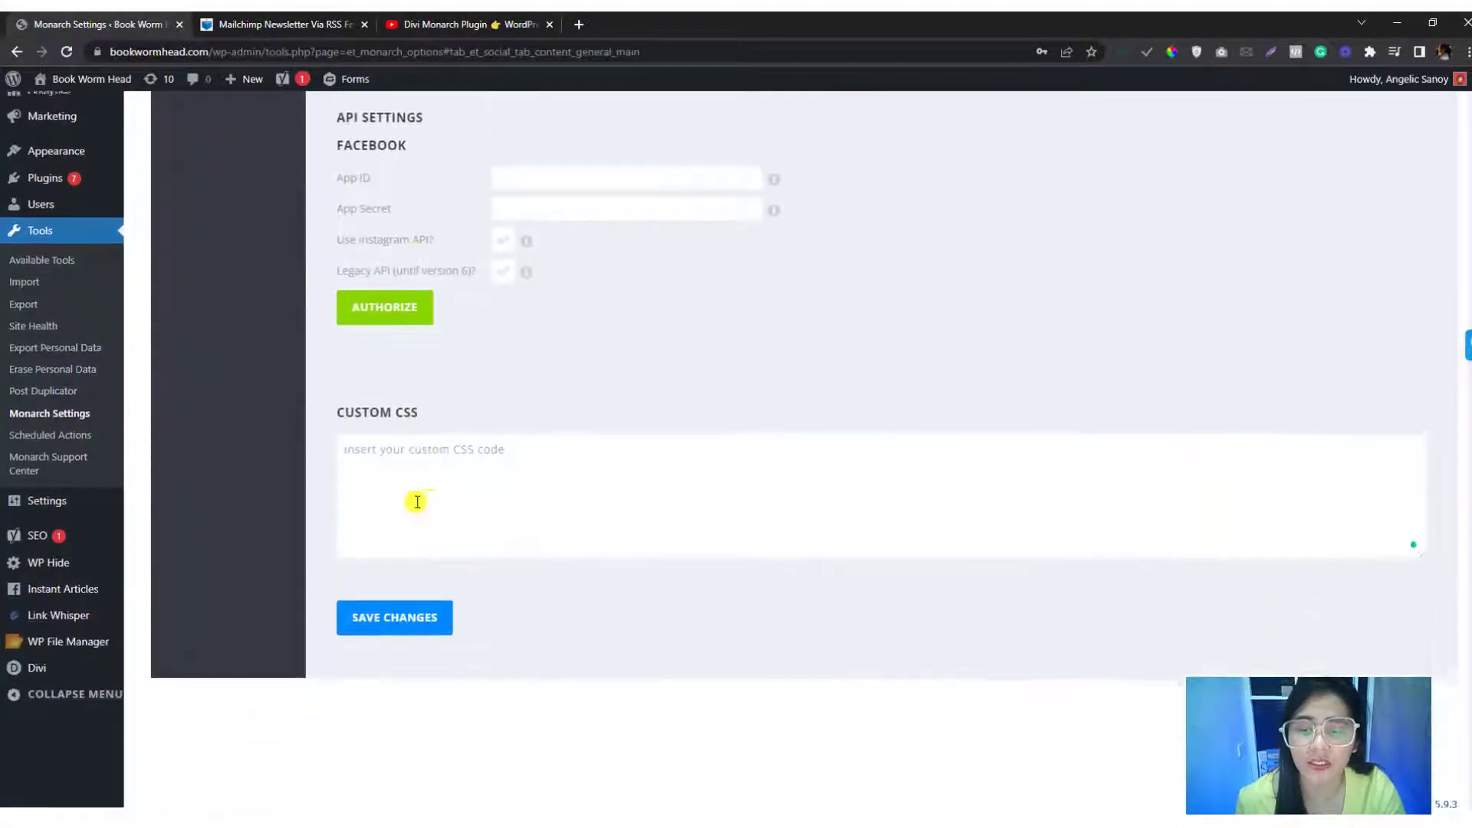
{"action": "left_click", "coordinate": [434, 484]}
{"action": "type", "text": "@media(min-width: 1080px) { .et_monarch .et_social_networks { width: 200px; display: inline-block; position: absolute; right: 0; top: -5rem; }} @media(max-width: 999px) { .et_monarch .et_social_networks .et_social_icons_container { display: flex!important; width: auto!important; } .et_monarch .et_social_networks li, .et_monarch .et_social_mobile .et_social_networks li { margin: 0!important; } }"}
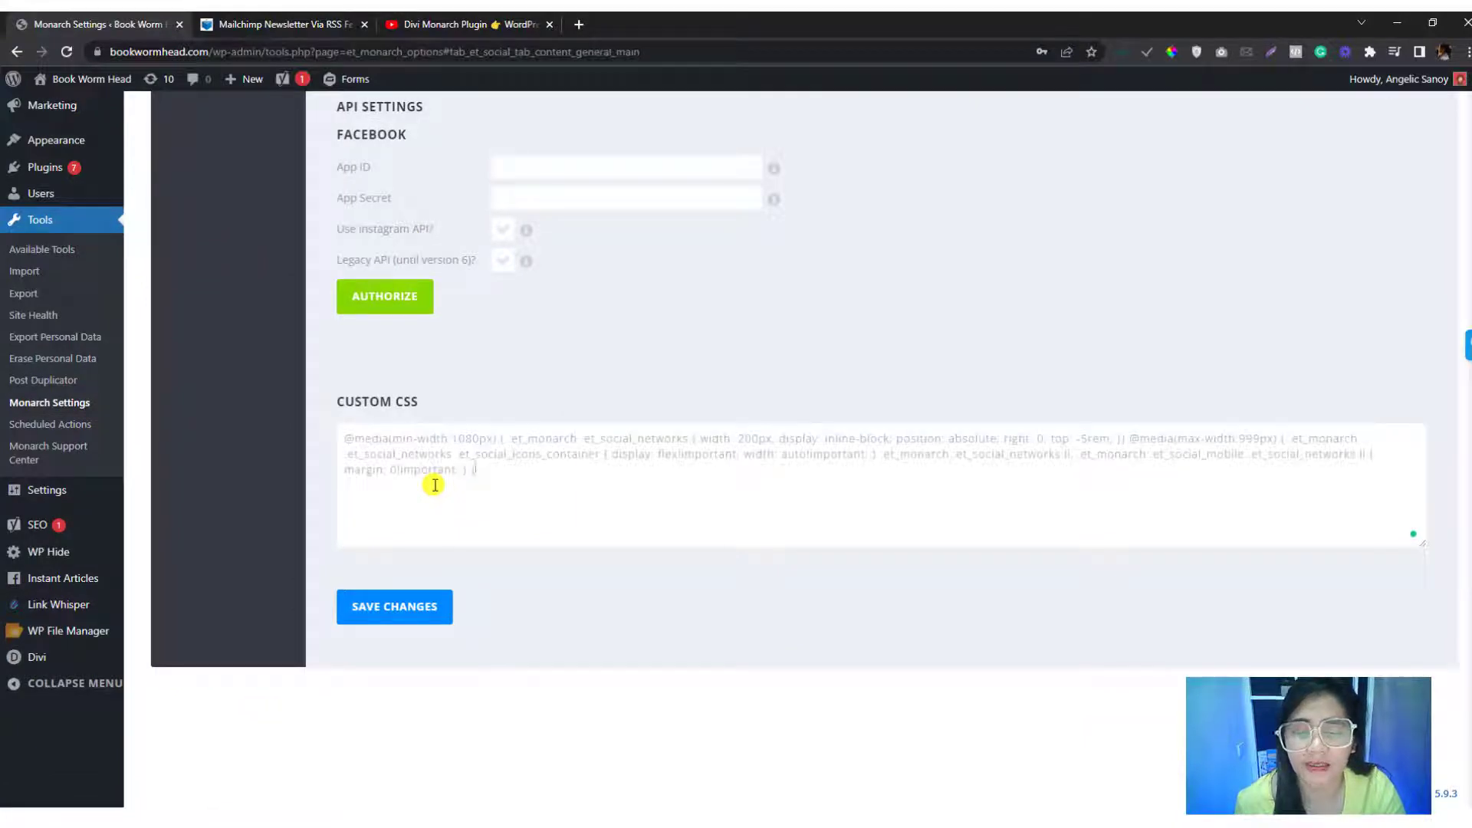
- Reload the Mailchimp Newsletter post to see the compact share icons level with the author bio
{"action": "left_click", "coordinate": [292, 23]}
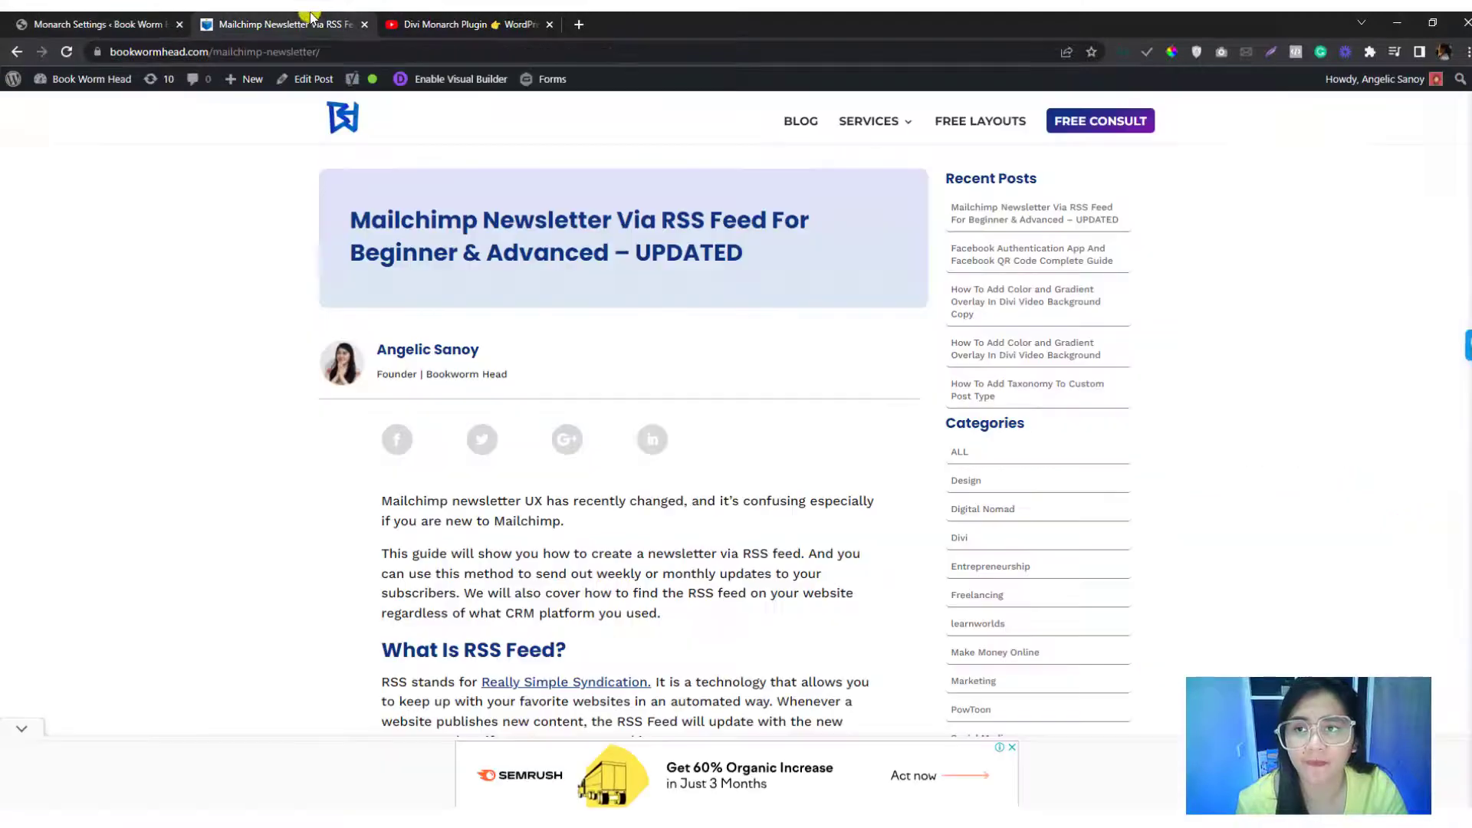
{"action": "left_click", "coordinate": [311, 51]}
{"action": "key", "text": "Return"}
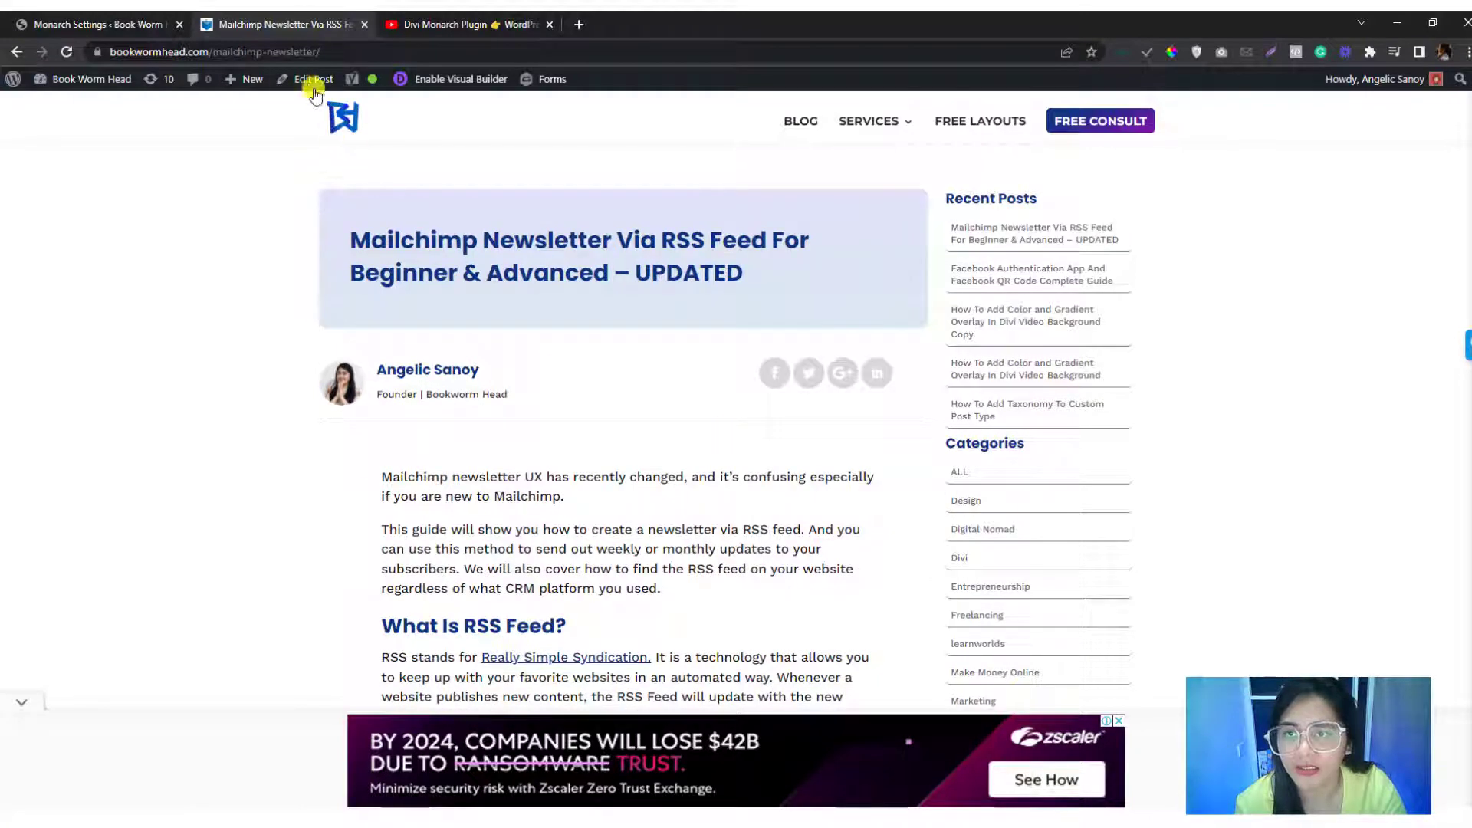
- Open the admin Dashboard in a new tab and move that tab to second place
{"action": "mouse_move", "coordinate": [82, 79]}
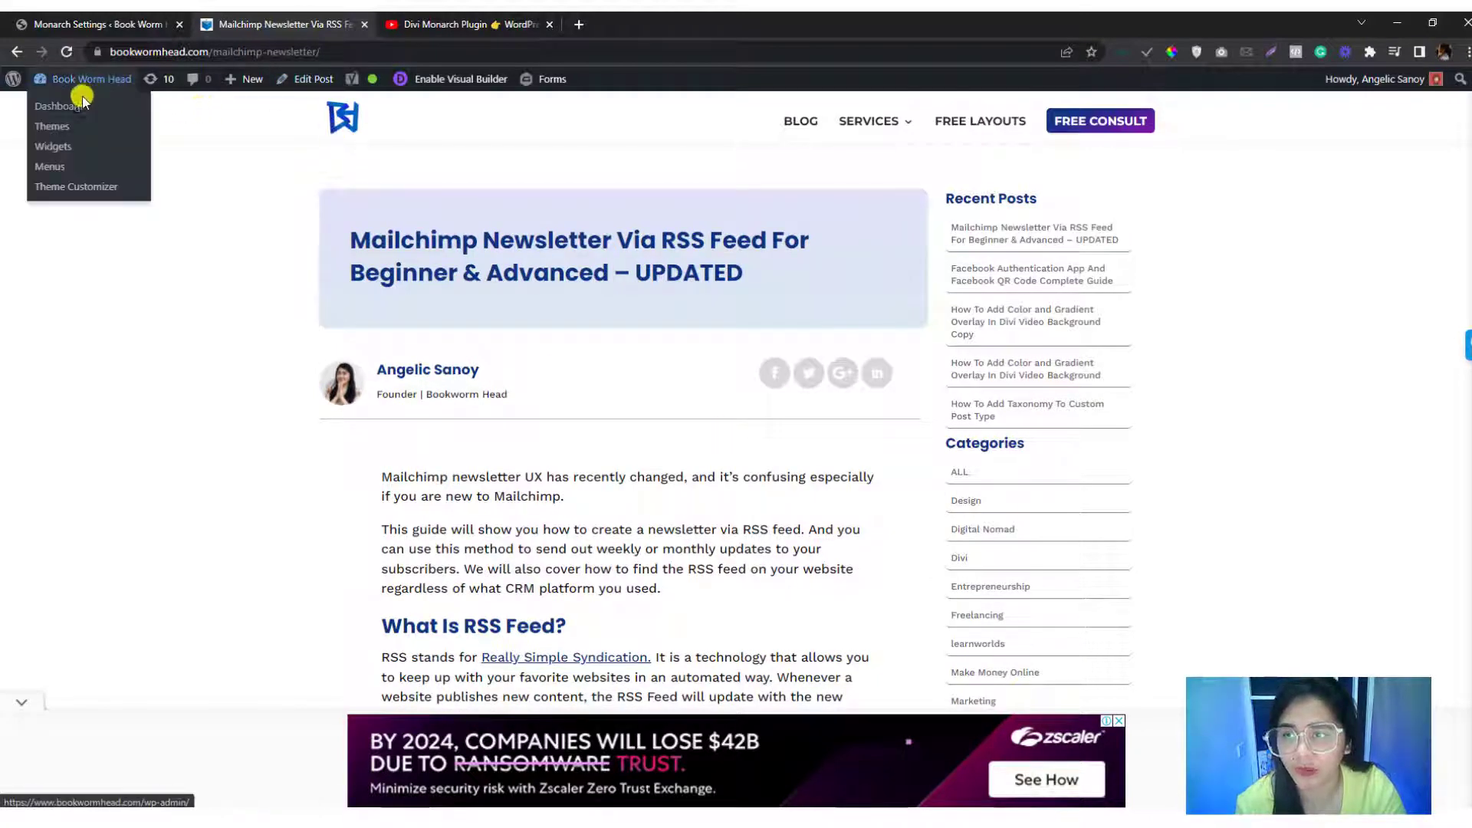
{"action": "right_click", "coordinate": [115, 99]}
{"action": "left_click", "coordinate": [154, 109]}
{"action": "left_click", "coordinate": [401, 19]}
{"action": "left_click_drag", "start_coordinate": [401, 19], "coordinate": [345, 19]}
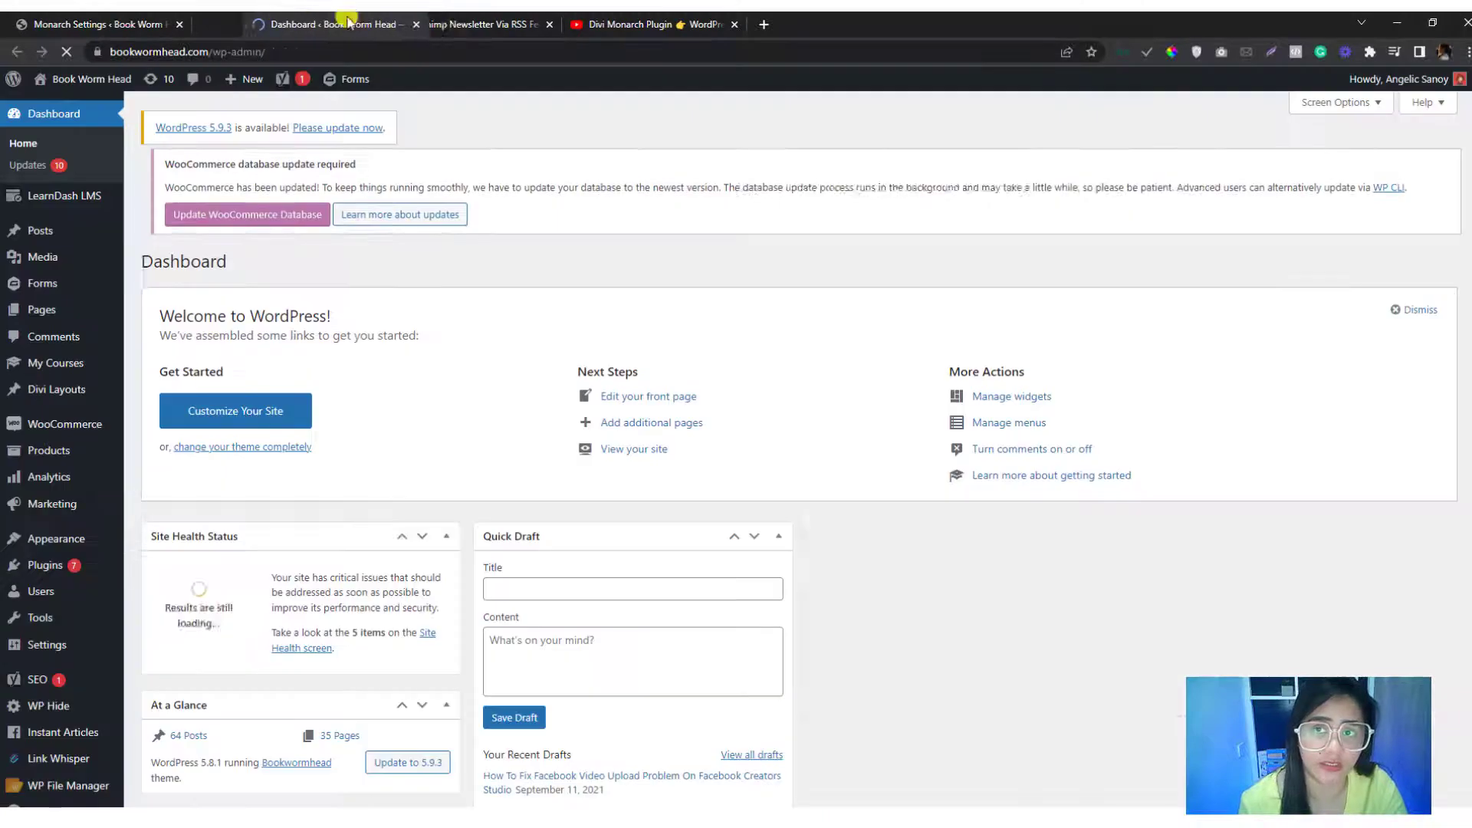
- Check the Mailchimp Newsletter post, then open Divi Theme Builder from the dashboard
{"action": "left_click", "coordinate": [483, 19]}
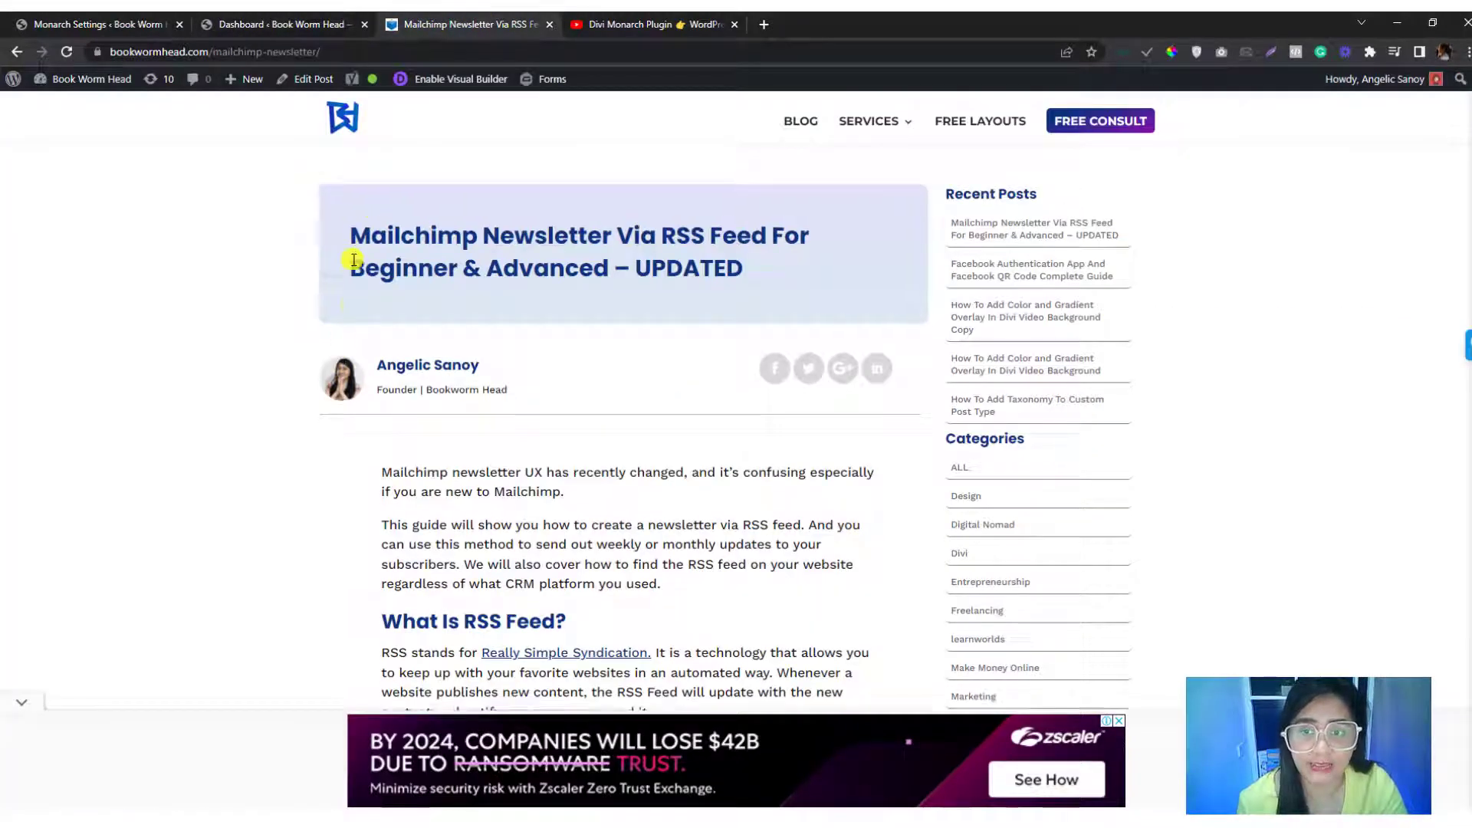
{"action": "scroll", "coordinate": [351, 258], "scroll_direction": "down", "scroll_amount": 10}
{"action": "scroll", "coordinate": [353, 263], "scroll_direction": "up", "scroll_amount": 10}
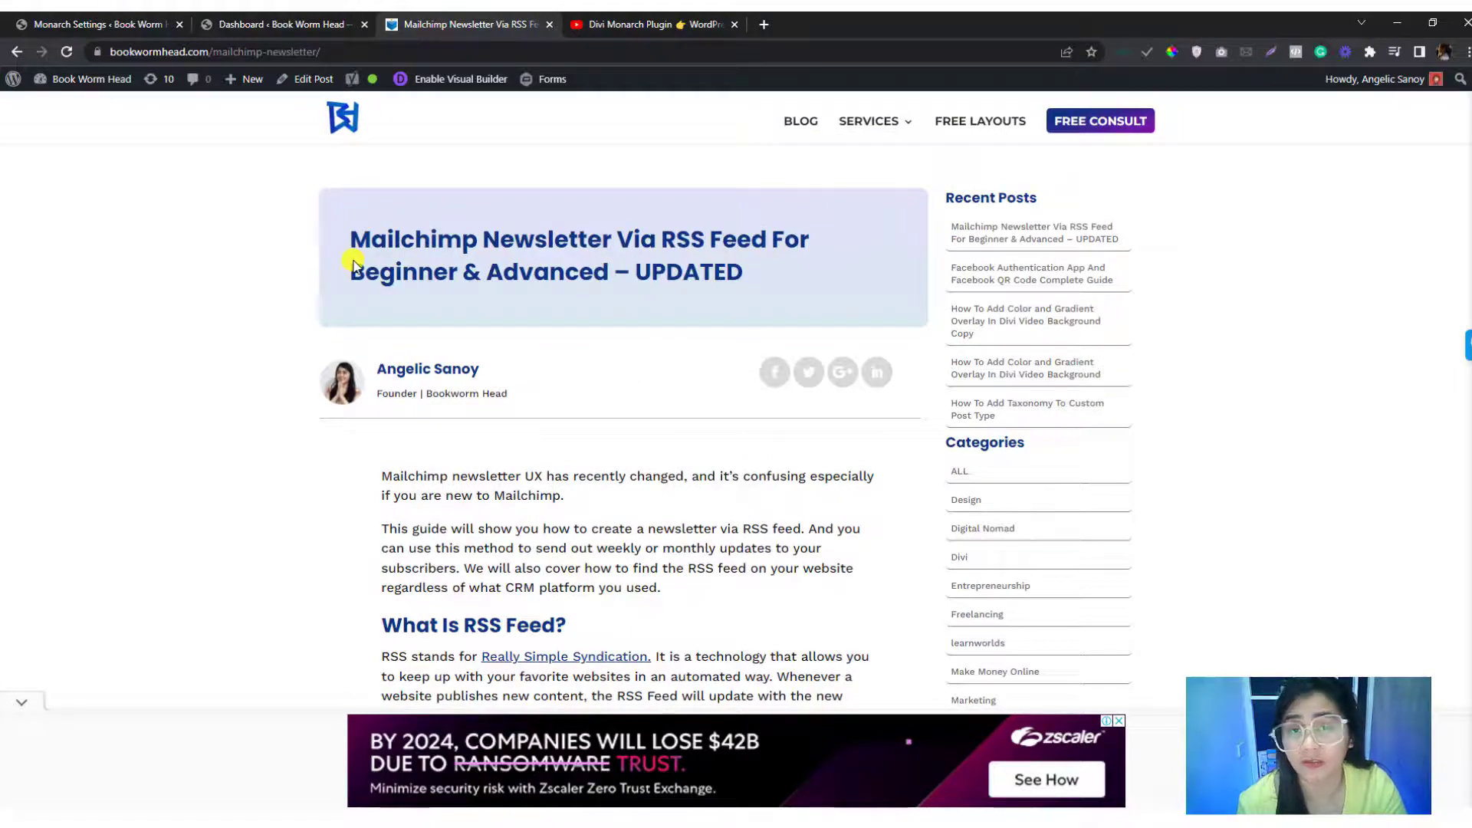
{"action": "left_click", "coordinate": [293, 31]}
{"action": "scroll", "coordinate": [105, 575], "scroll_direction": "down", "scroll_amount": 5}
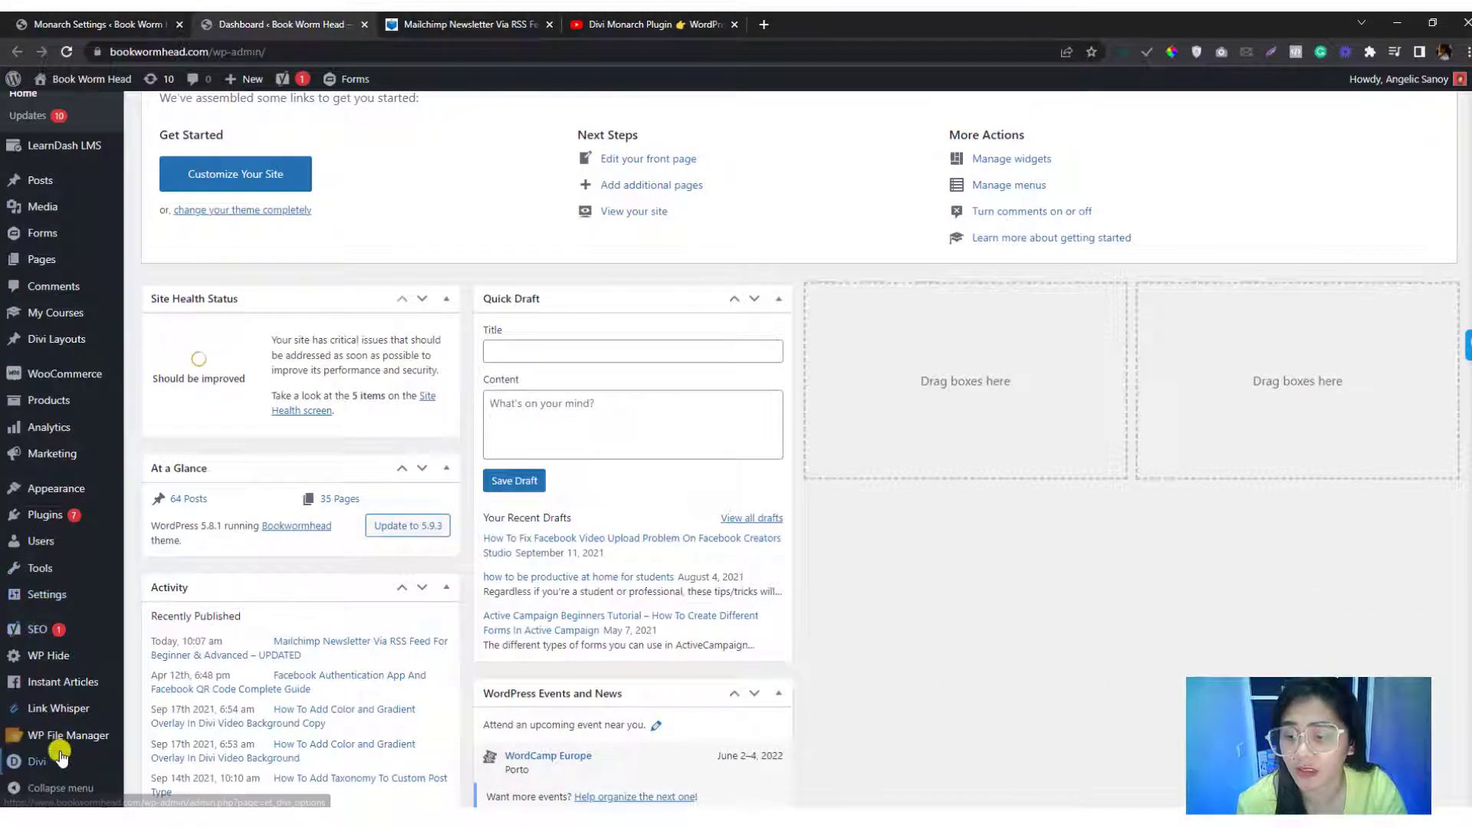
{"action": "mouse_move", "coordinate": [46, 762]}
{"action": "left_click", "coordinate": [168, 677]}
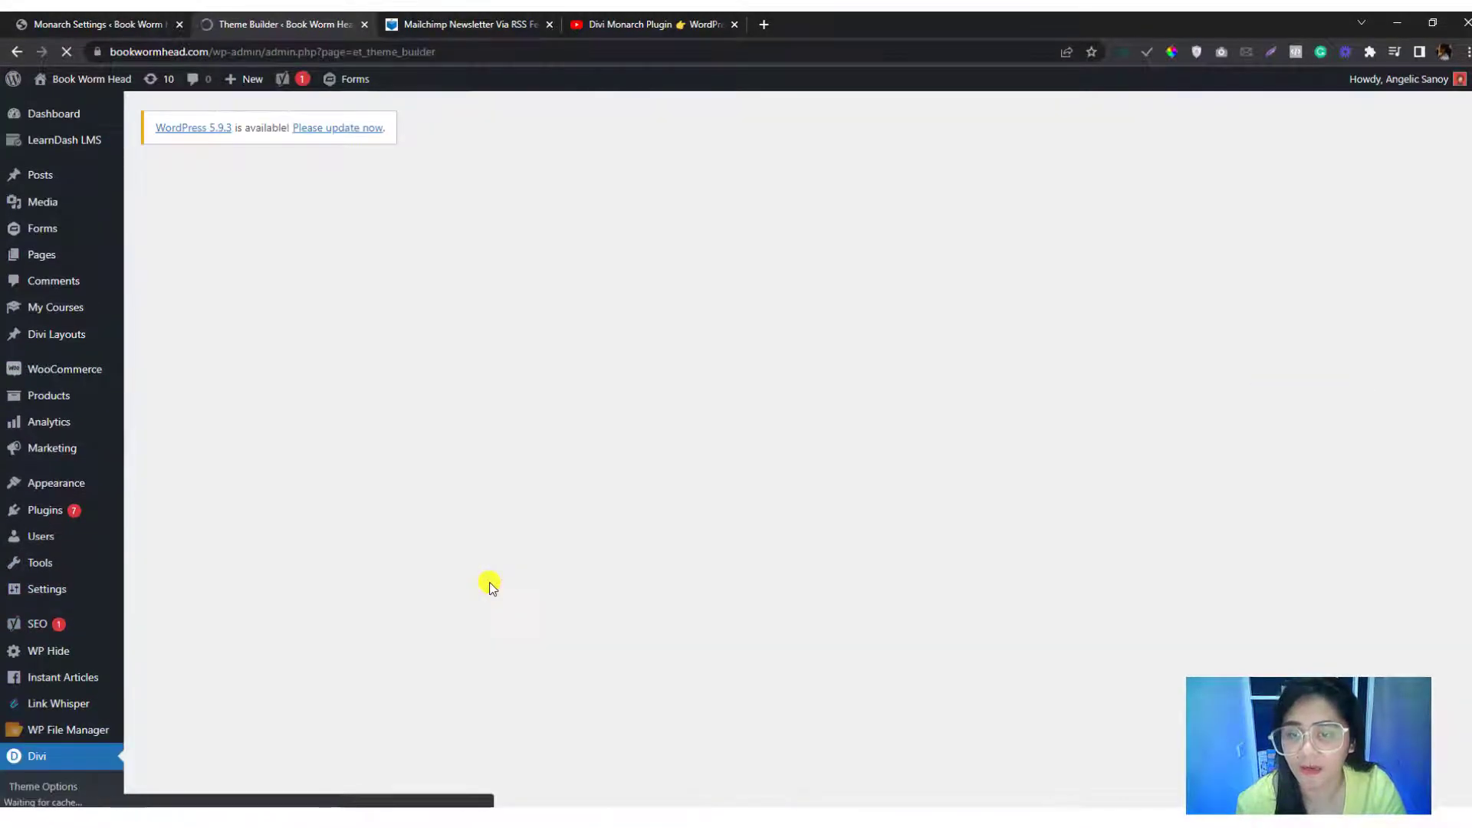
- Look over the Monarch settings, then go back to the Divi Theme Builder
{"action": "left_click", "coordinate": [88, 27]}
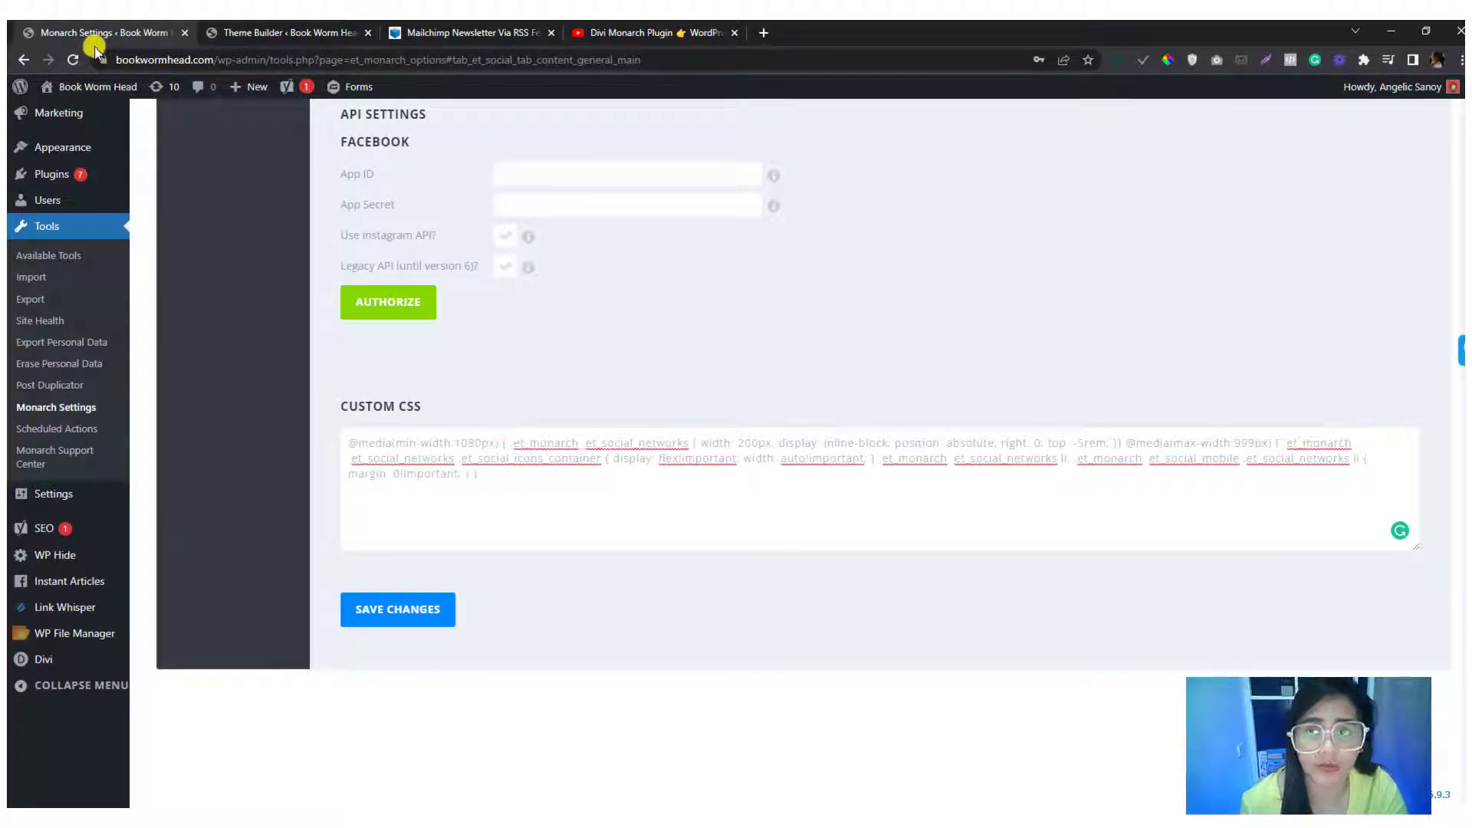
{"action": "scroll", "coordinate": [237, 289], "scroll_direction": "up", "scroll_amount": 3}
{"action": "scroll", "coordinate": [236, 291], "scroll_direction": "down", "scroll_amount": 1}
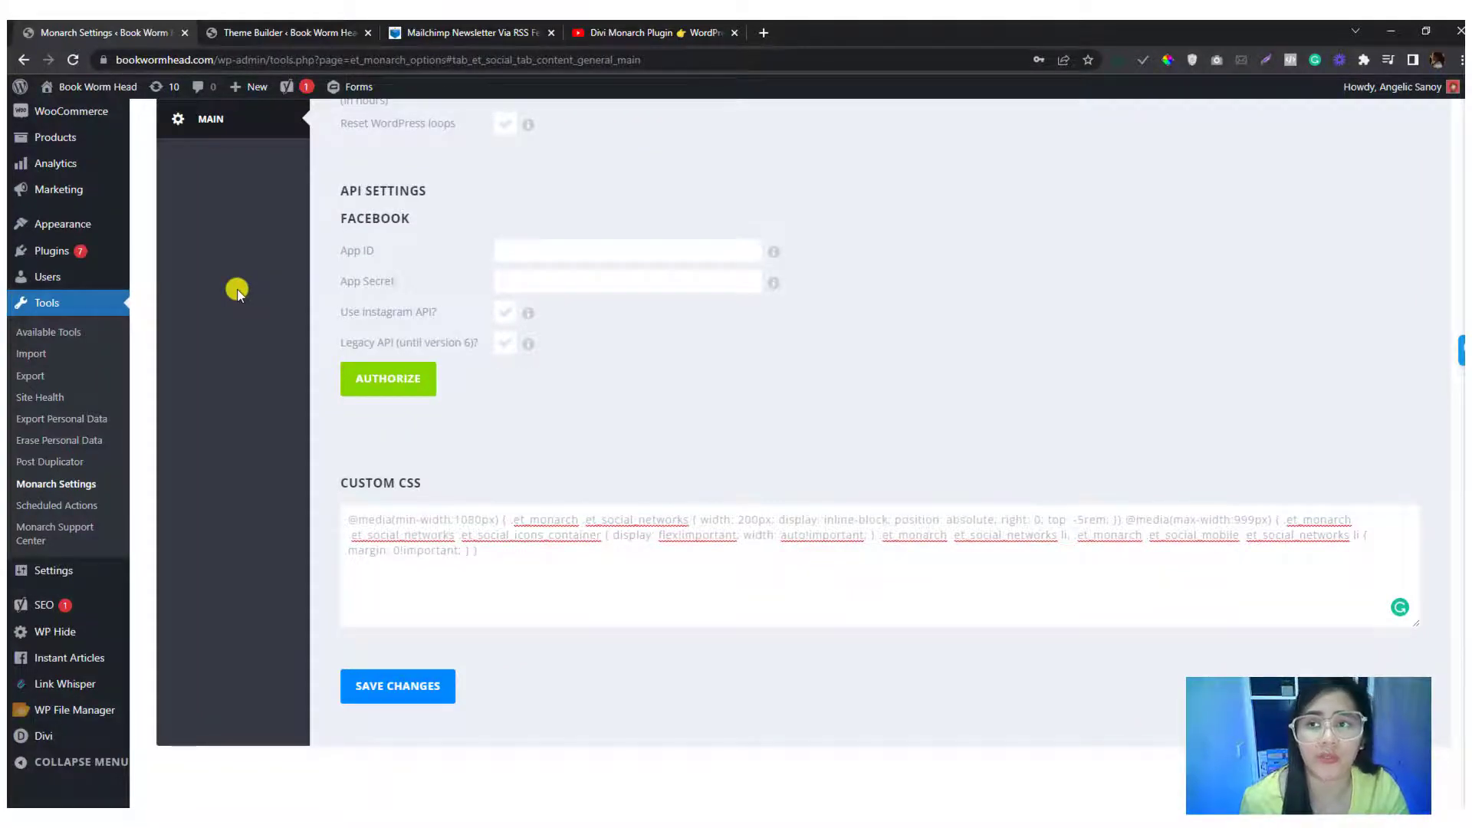
{"action": "left_click", "coordinate": [265, 25]}
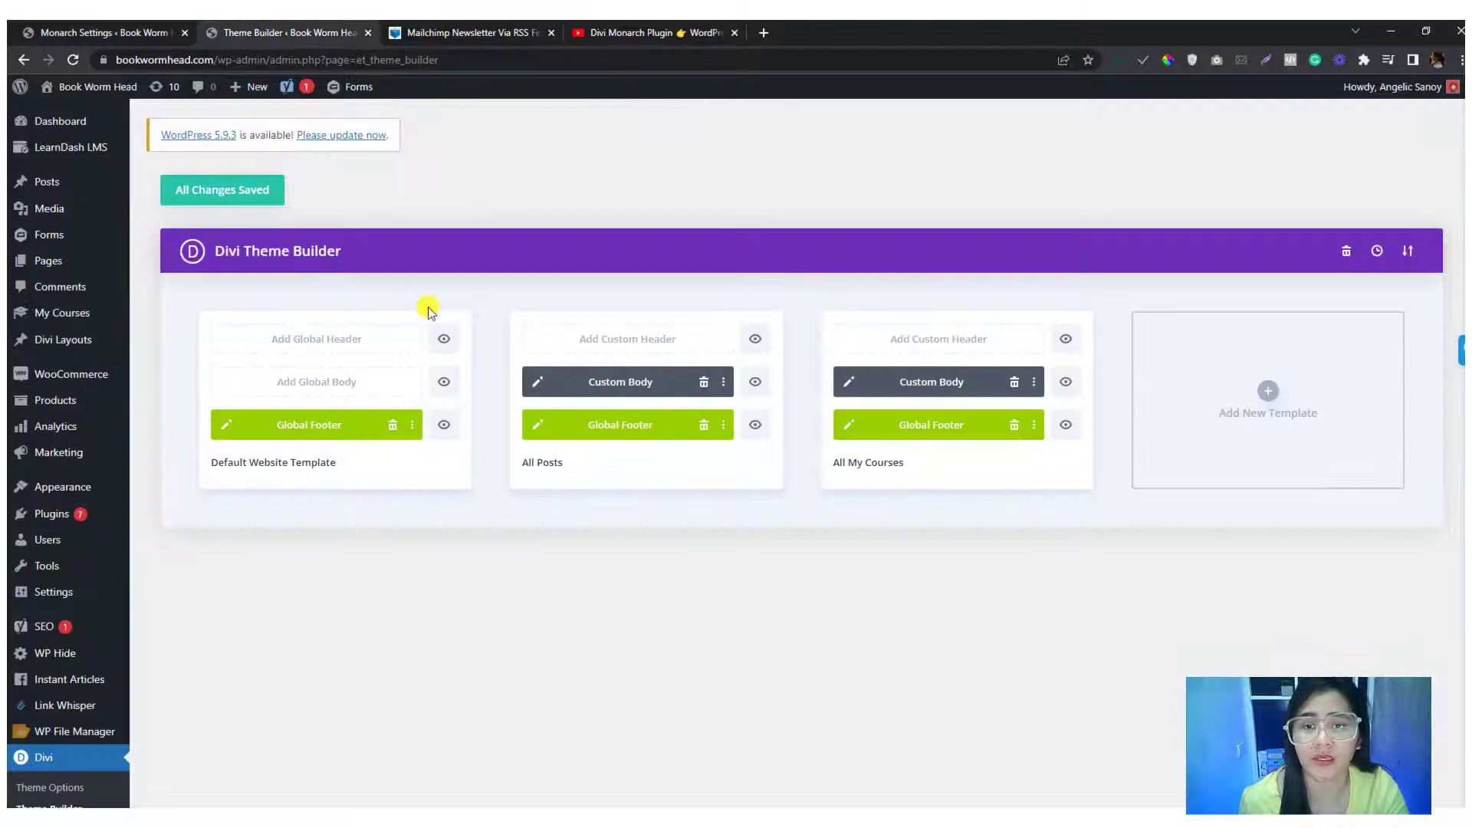
- Check the live post, then open the All Posts custom body layout in the editor
{"action": "left_click", "coordinate": [503, 29]}
{"action": "scroll", "coordinate": [517, 341], "scroll_direction": "down", "scroll_amount": 4}
{"action": "scroll", "coordinate": [520, 341], "scroll_direction": "up", "scroll_amount": 4}
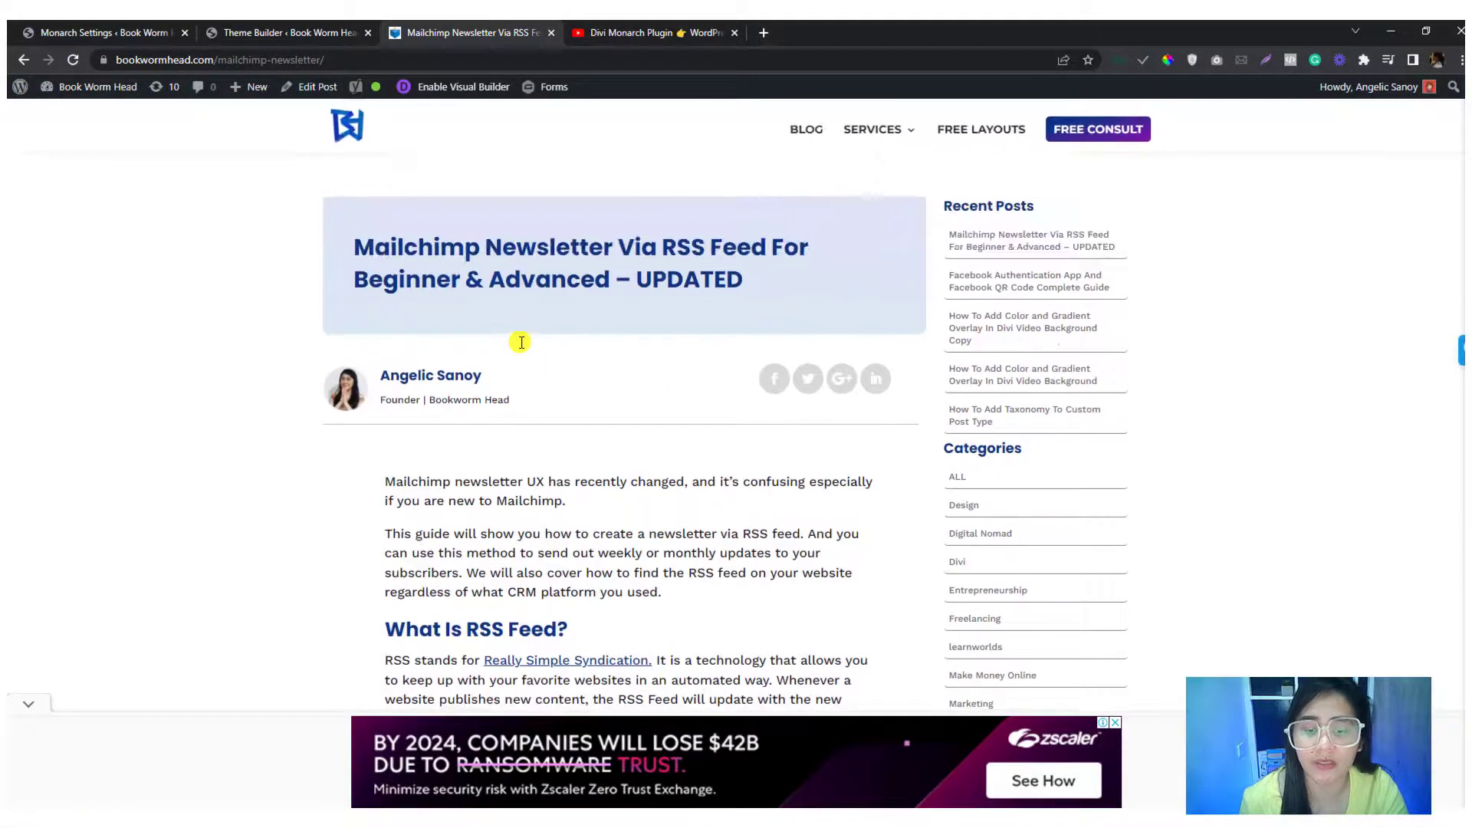
{"action": "scroll", "coordinate": [521, 343], "scroll_direction": "down", "scroll_amount": 4}
{"action": "scroll", "coordinate": [521, 344], "scroll_direction": "up", "scroll_amount": 3}
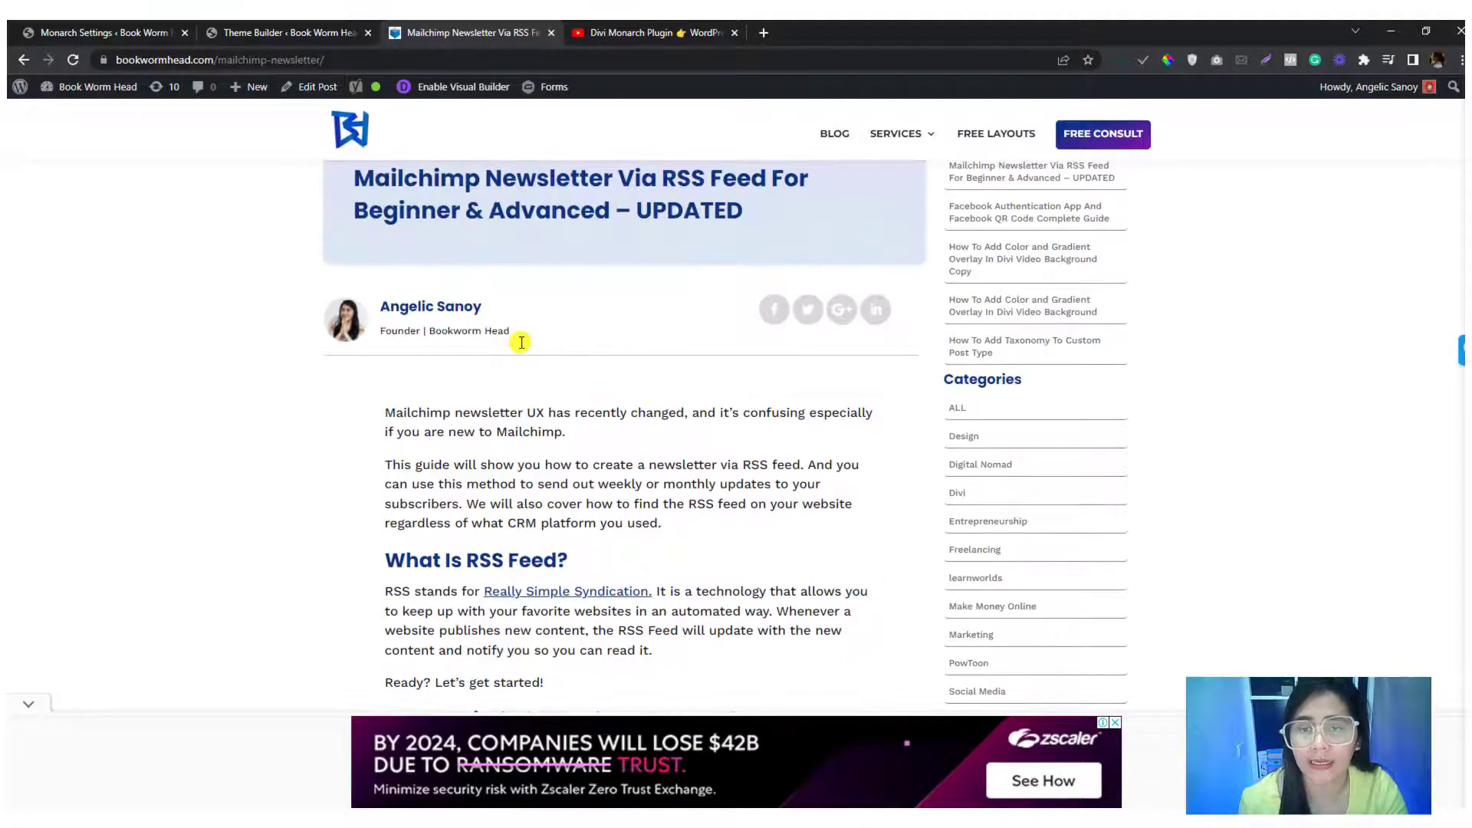
{"action": "left_click", "coordinate": [292, 33]}
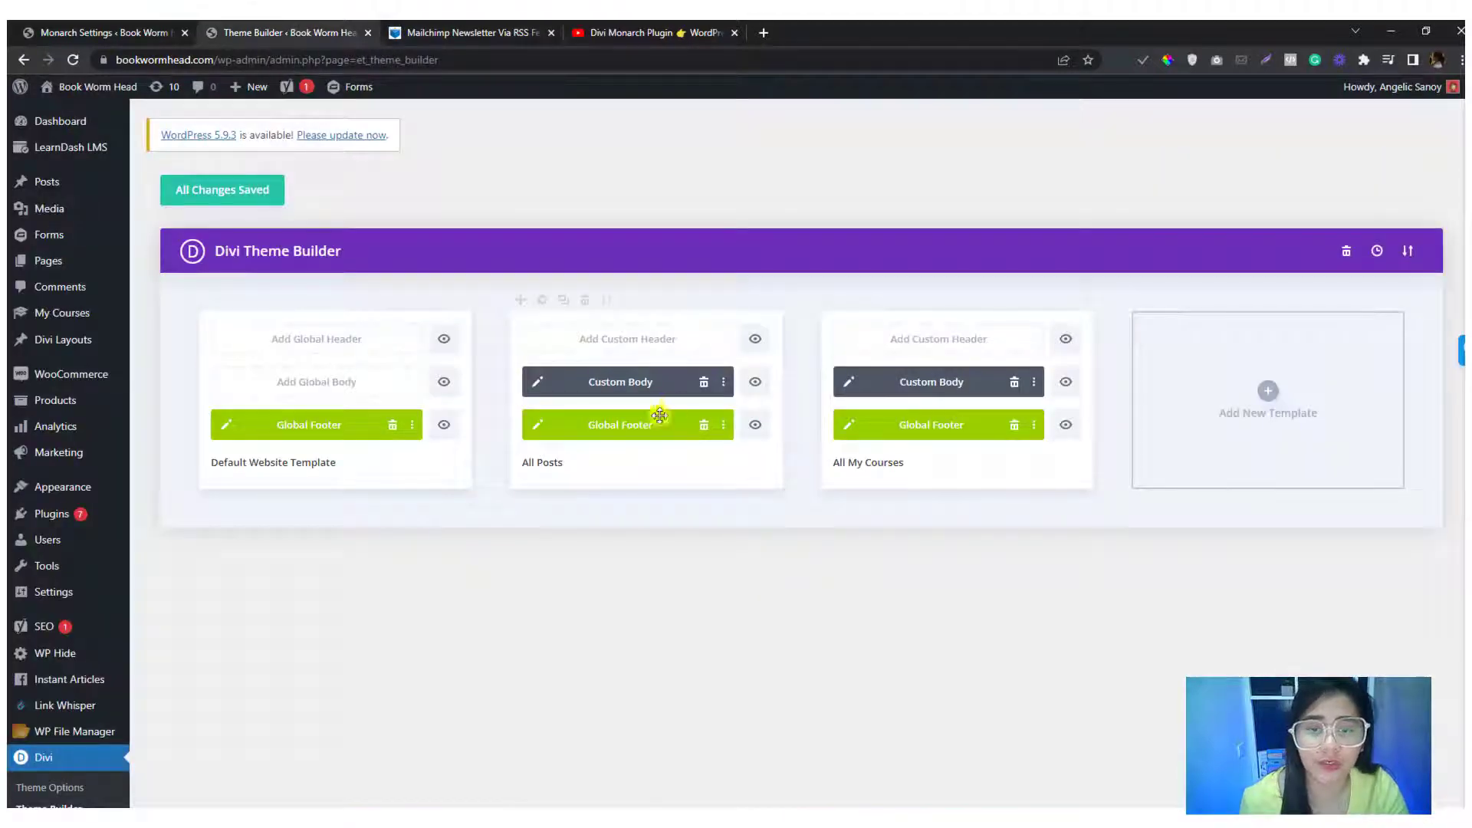
{"action": "left_click", "coordinate": [532, 391]}
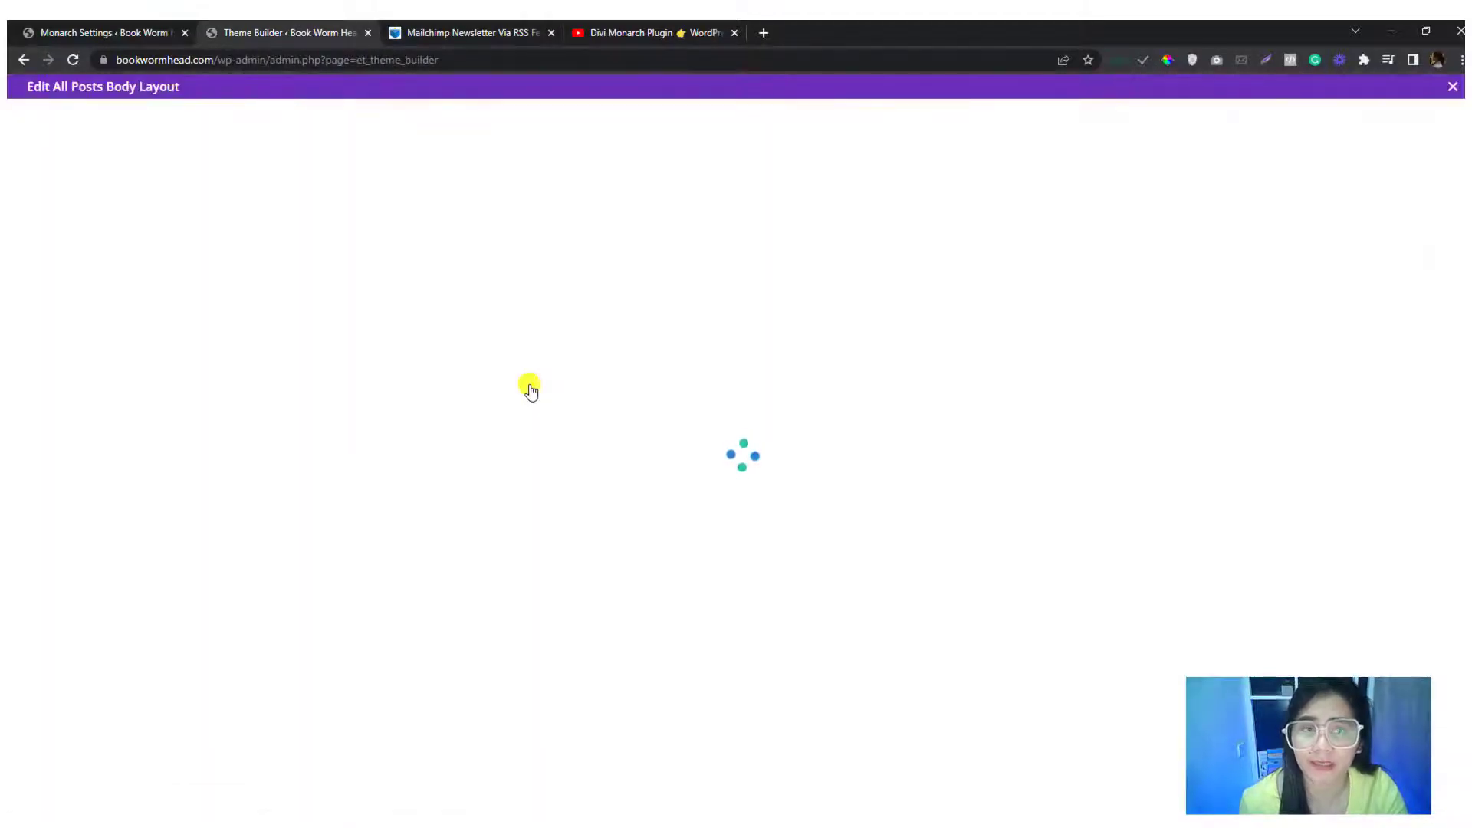
{"action": "left_click", "coordinate": [430, 29]}
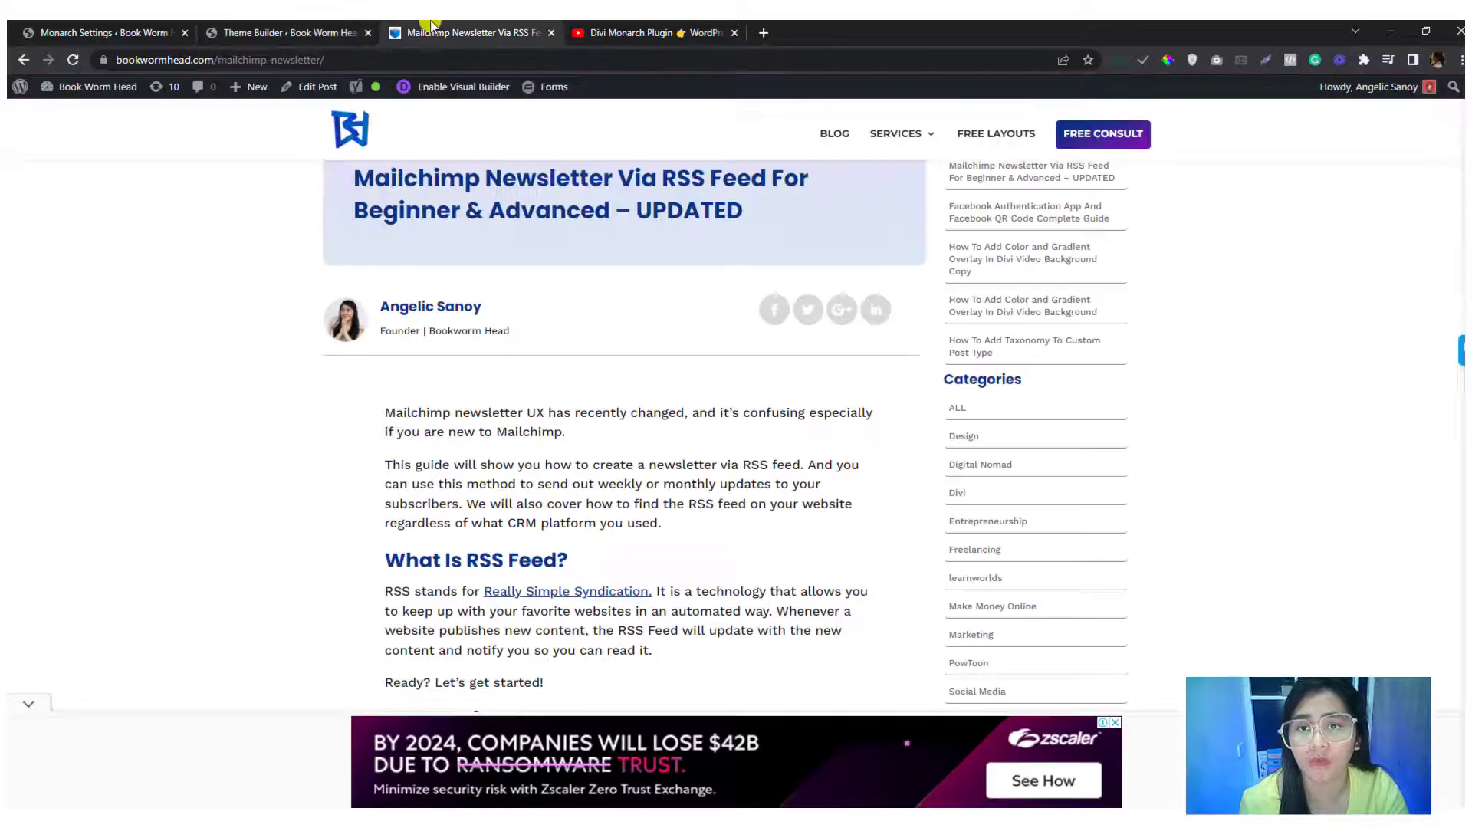
{"action": "left_click", "coordinate": [343, 25]}
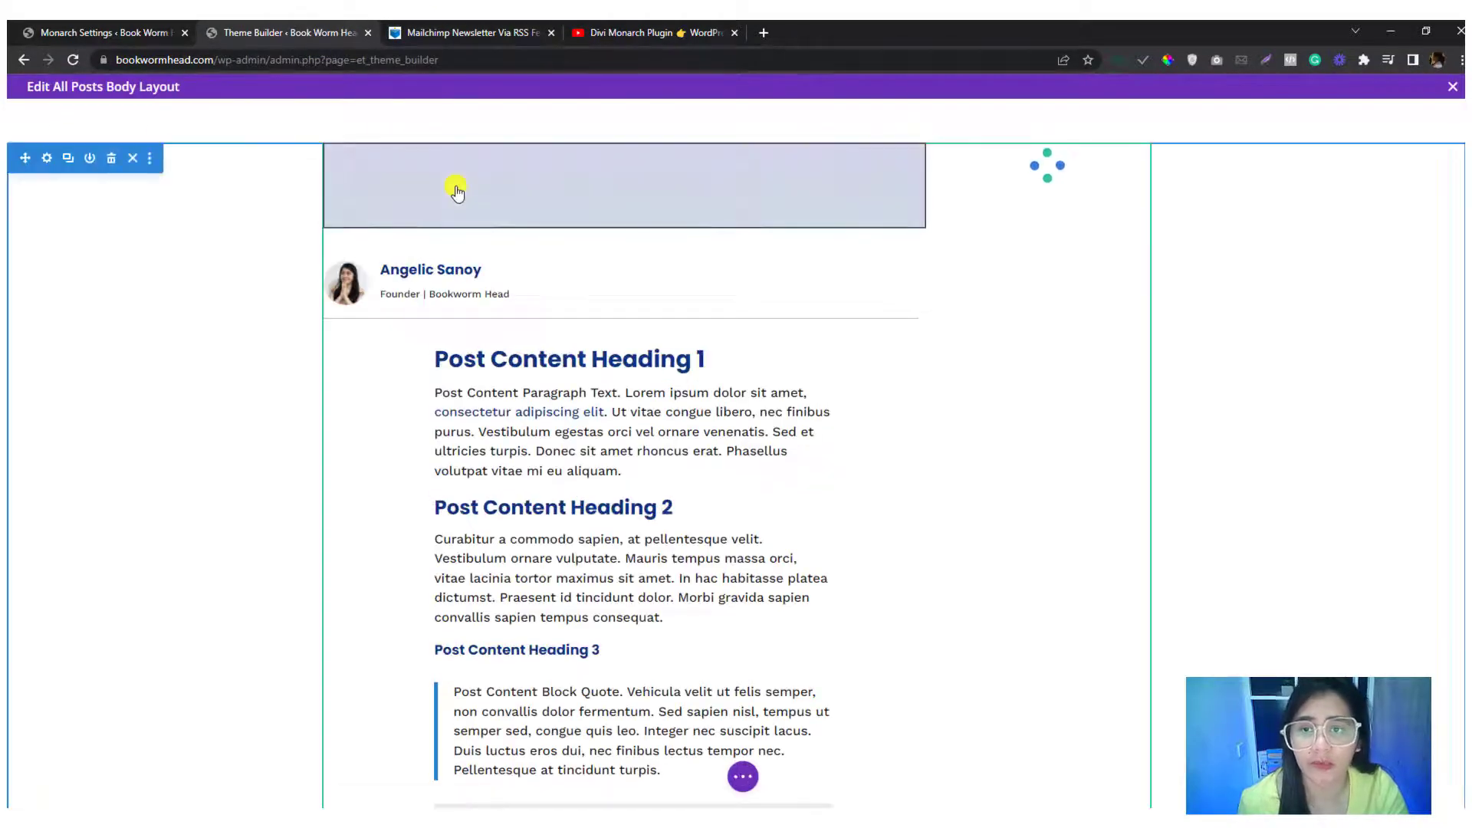
- Review the post title and author bio blurb settings, including the blurb image, without changes
{"action": "left_click", "coordinate": [582, 181]}
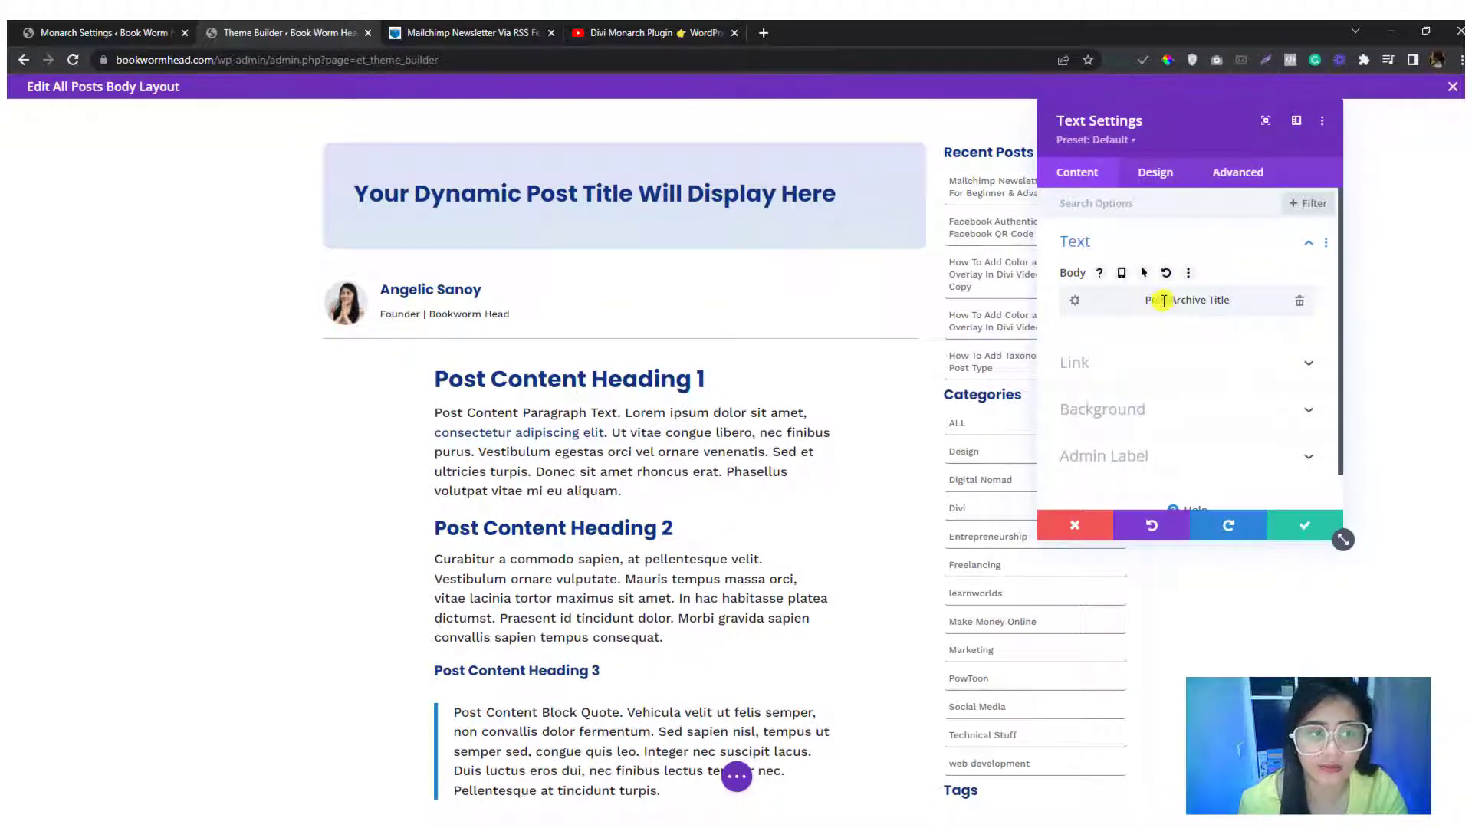
{"action": "left_click", "coordinate": [1298, 516]}
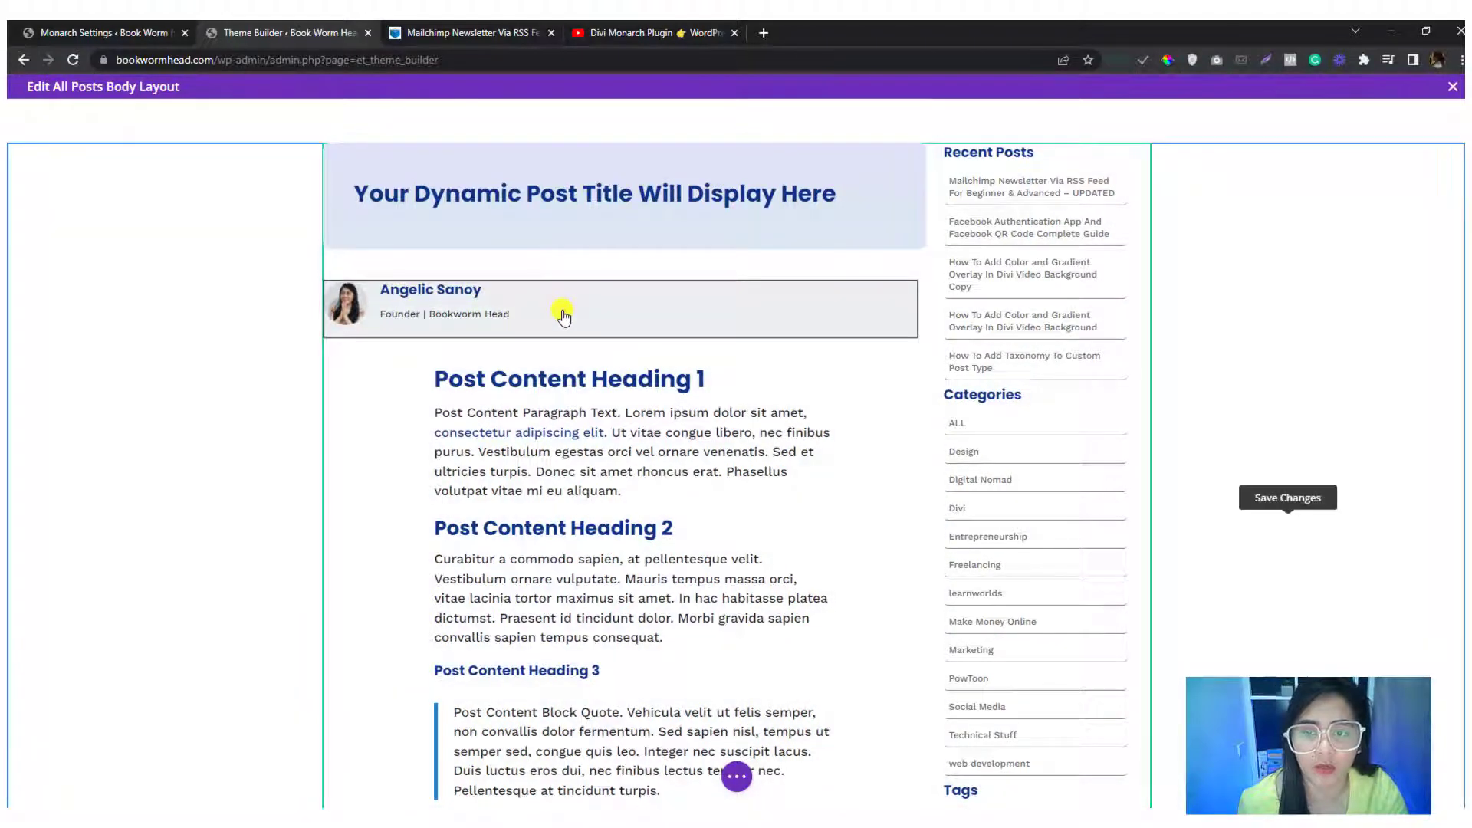
{"action": "left_click", "coordinate": [579, 289]}
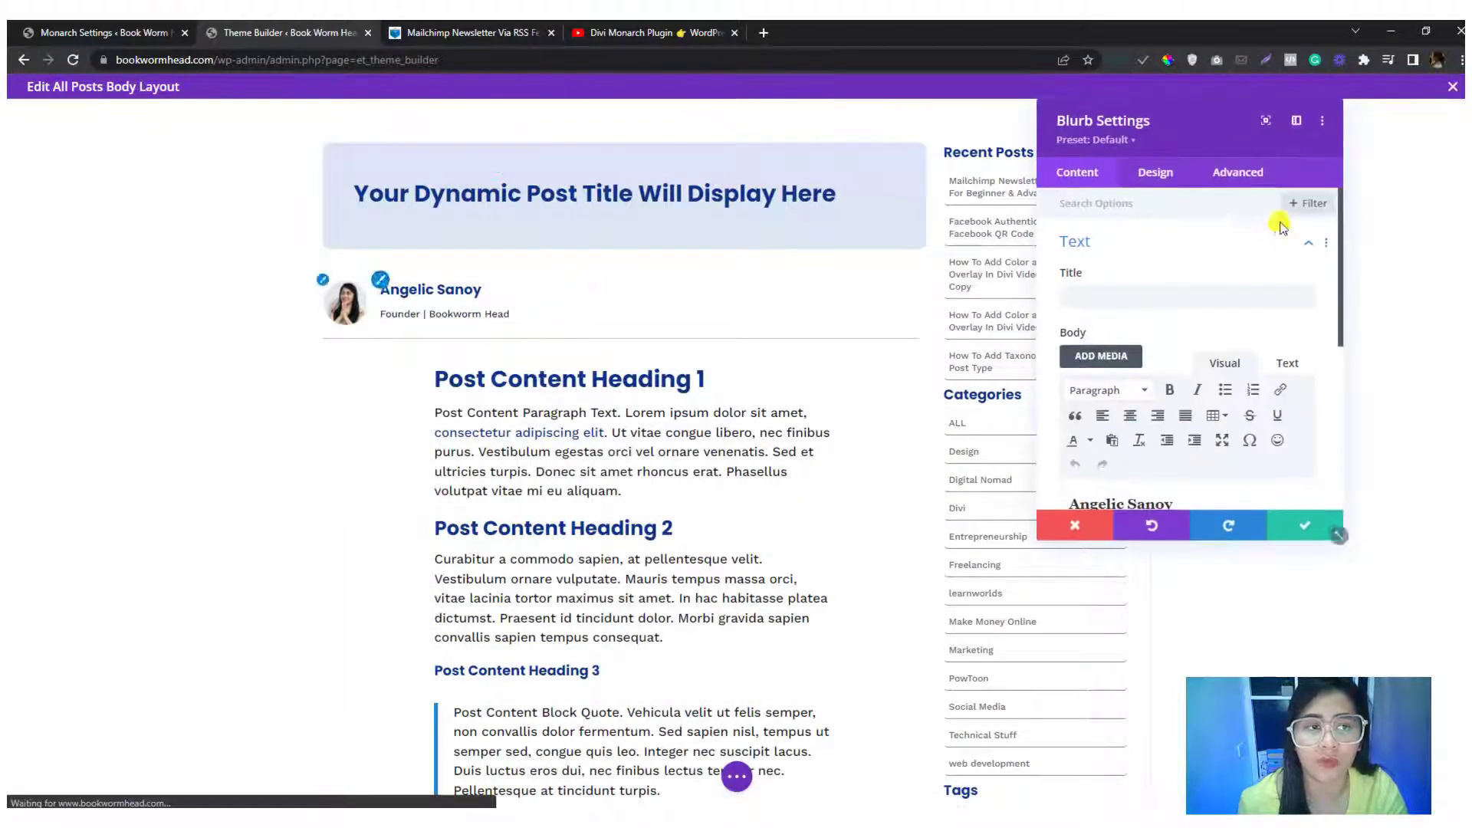
{"action": "scroll", "coordinate": [1173, 288], "scroll_direction": "down", "scroll_amount": 2}
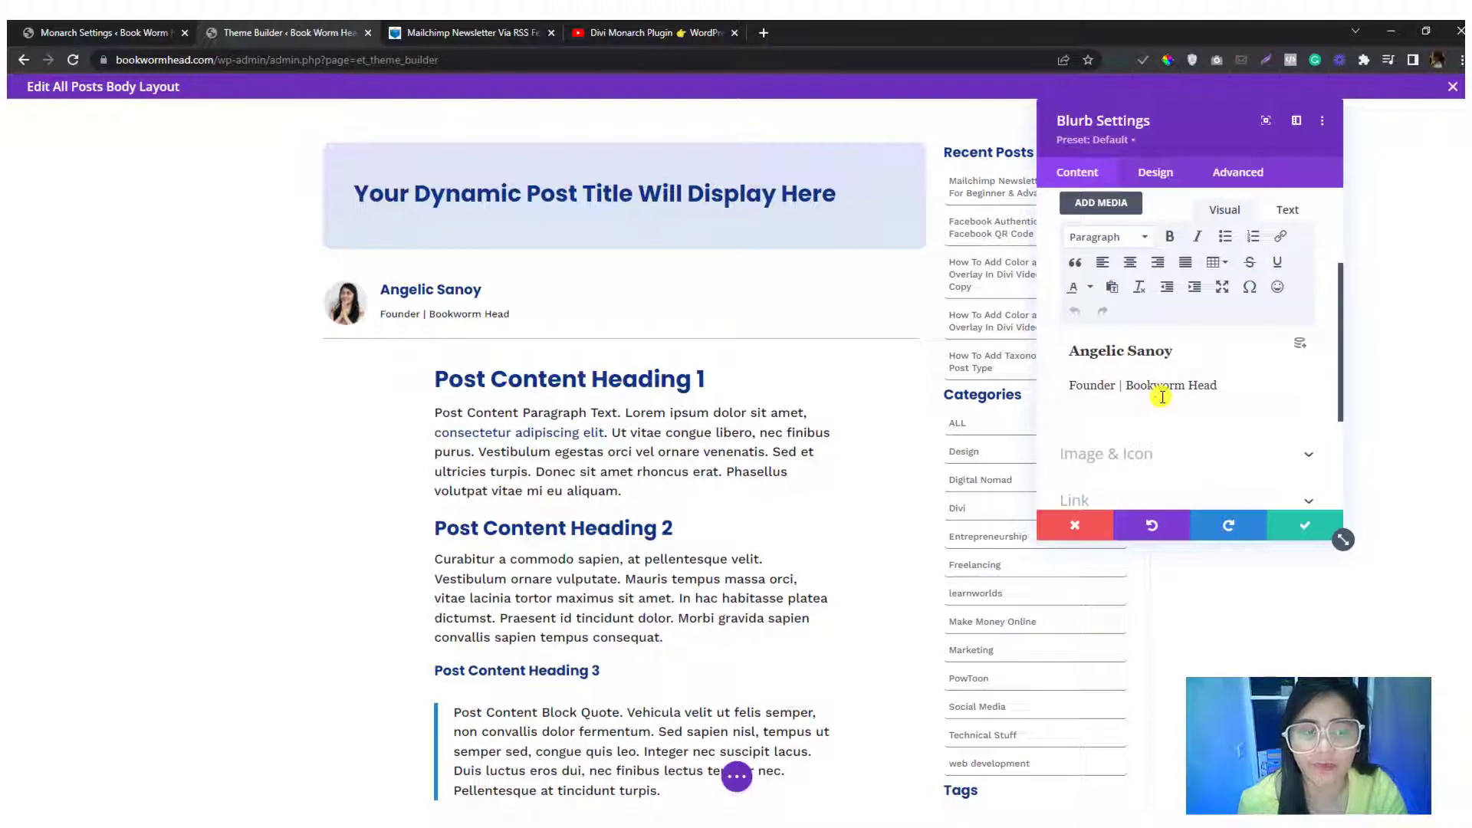
{"action": "left_click", "coordinate": [1162, 448]}
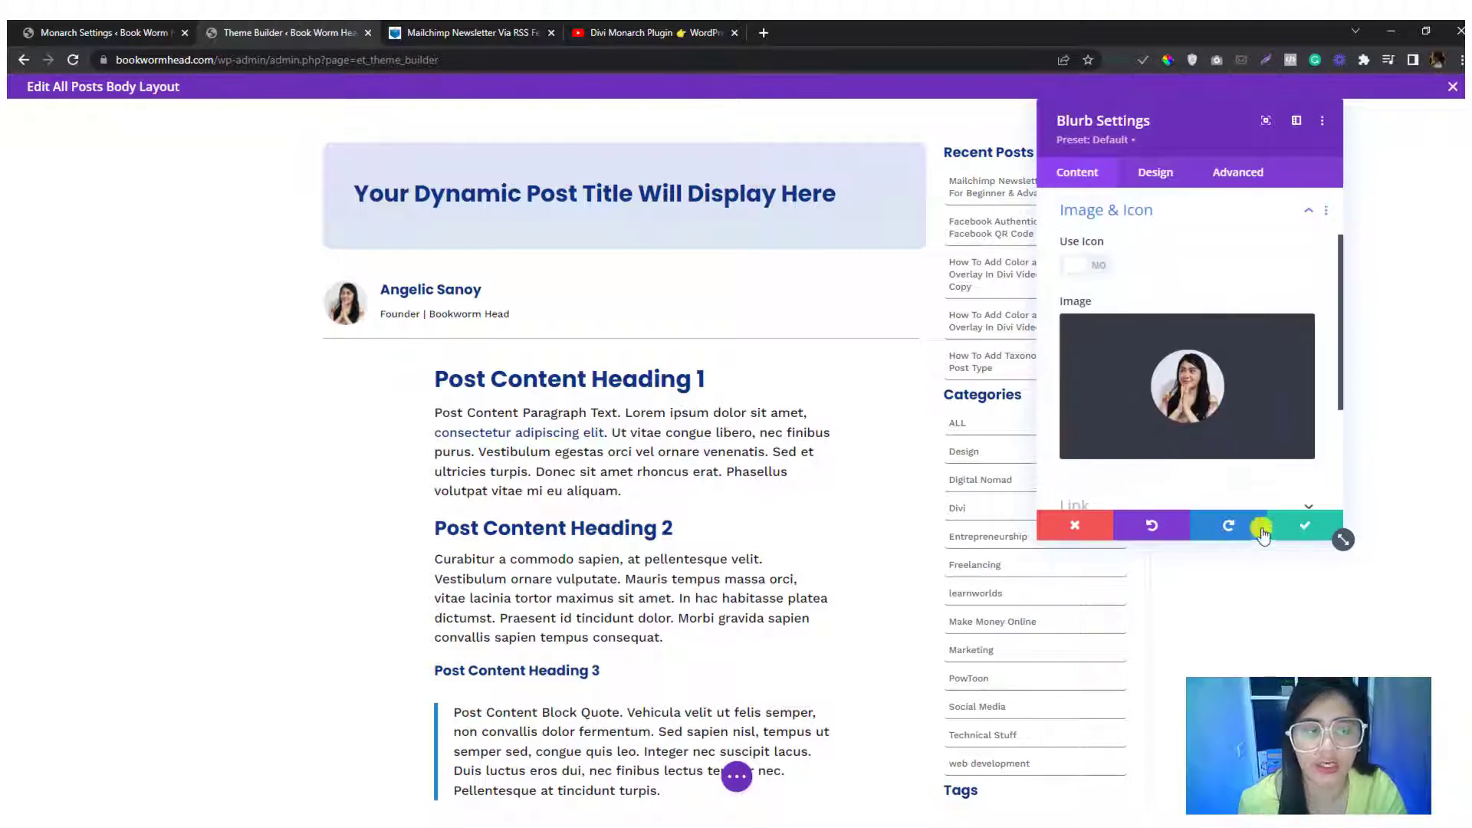
{"action": "left_click", "coordinate": [1291, 526]}
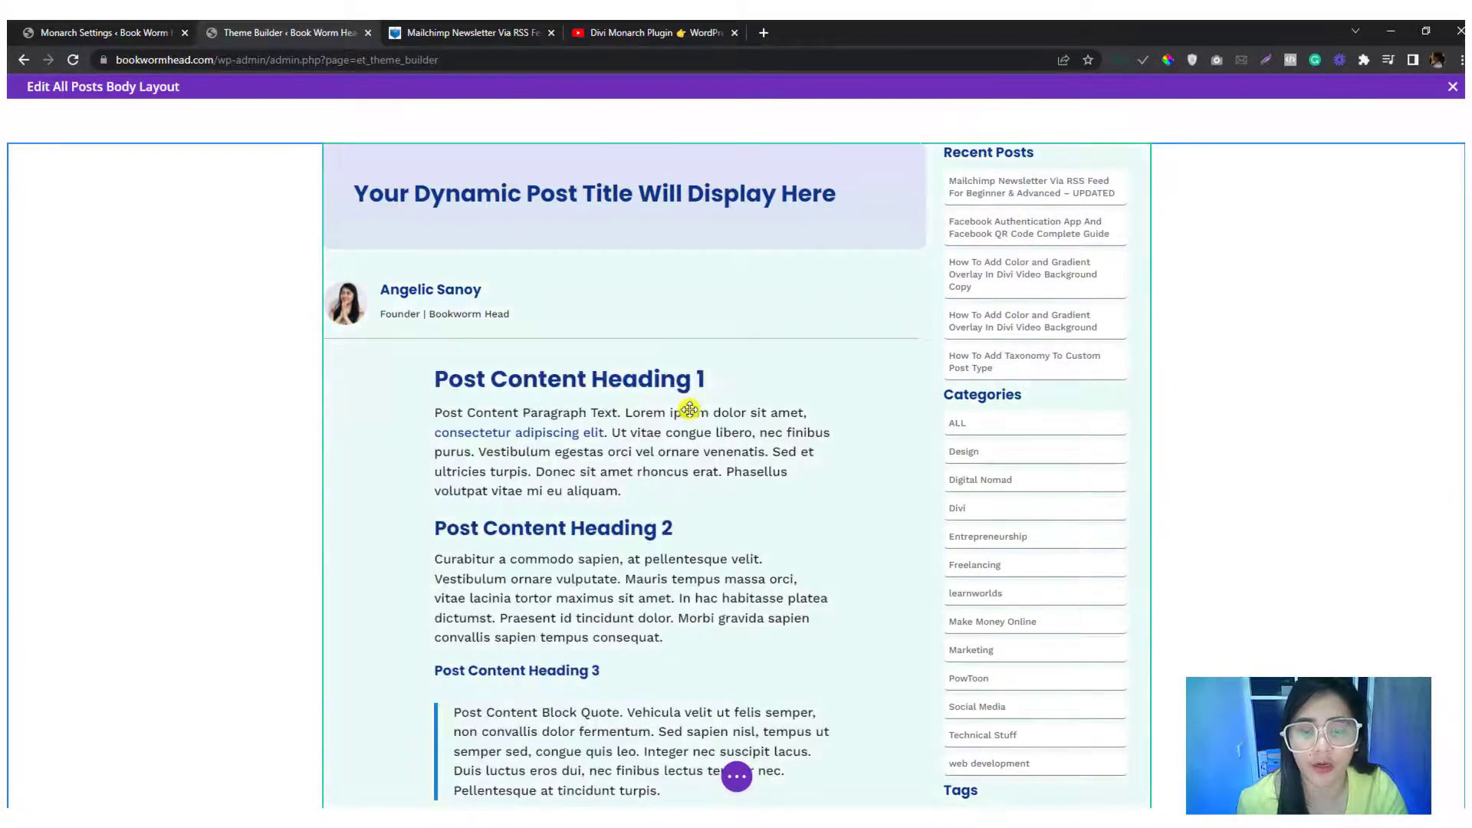
- Review the post content module settings unchanged and expand the page-level builder options
{"action": "left_click", "coordinate": [616, 378]}
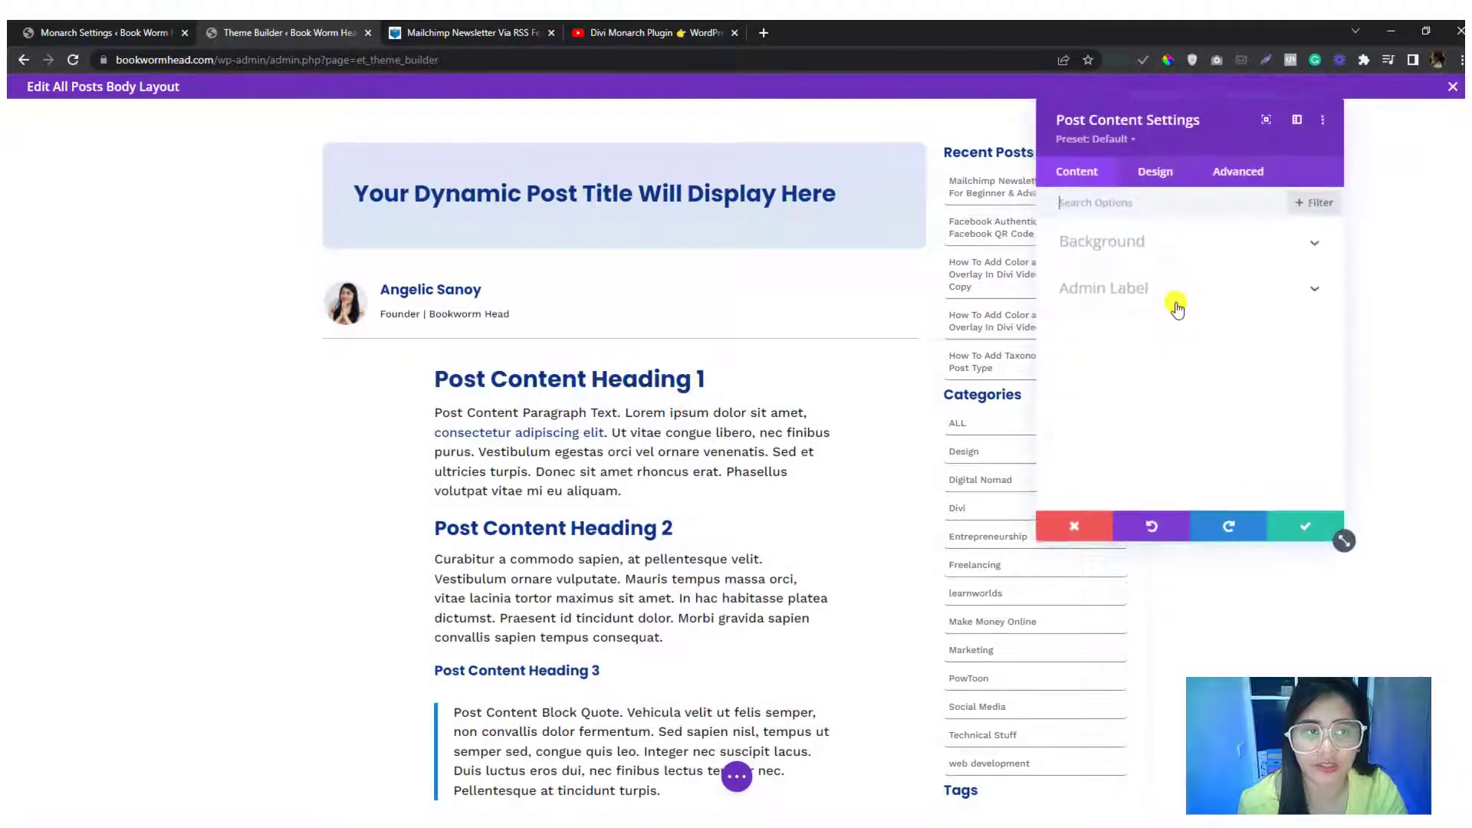
{"action": "left_click", "coordinate": [1292, 526]}
{"action": "scroll", "coordinate": [696, 611], "scroll_direction": "down", "scroll_amount": 9}
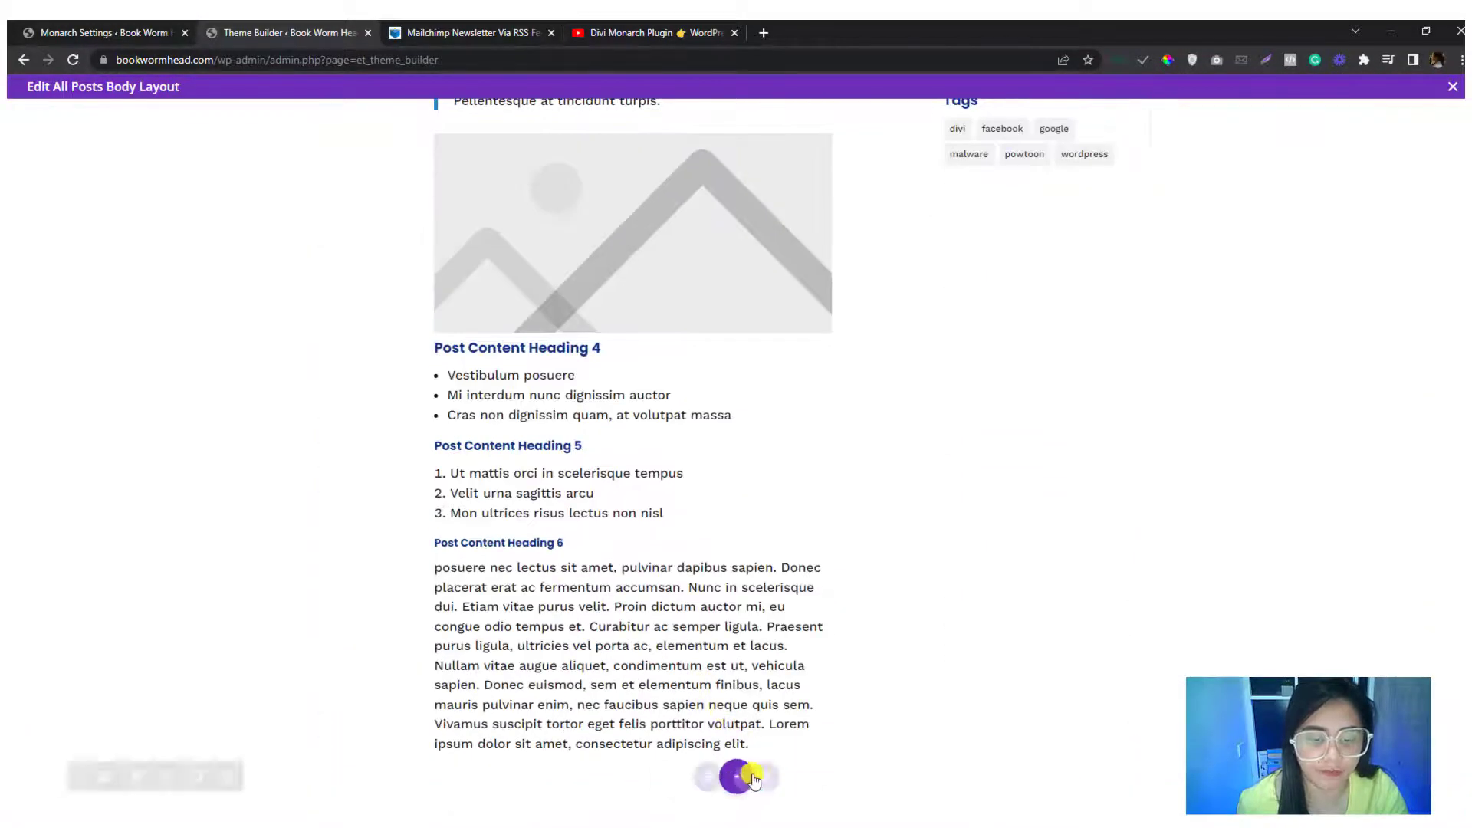
{"action": "left_click", "coordinate": [738, 776]}
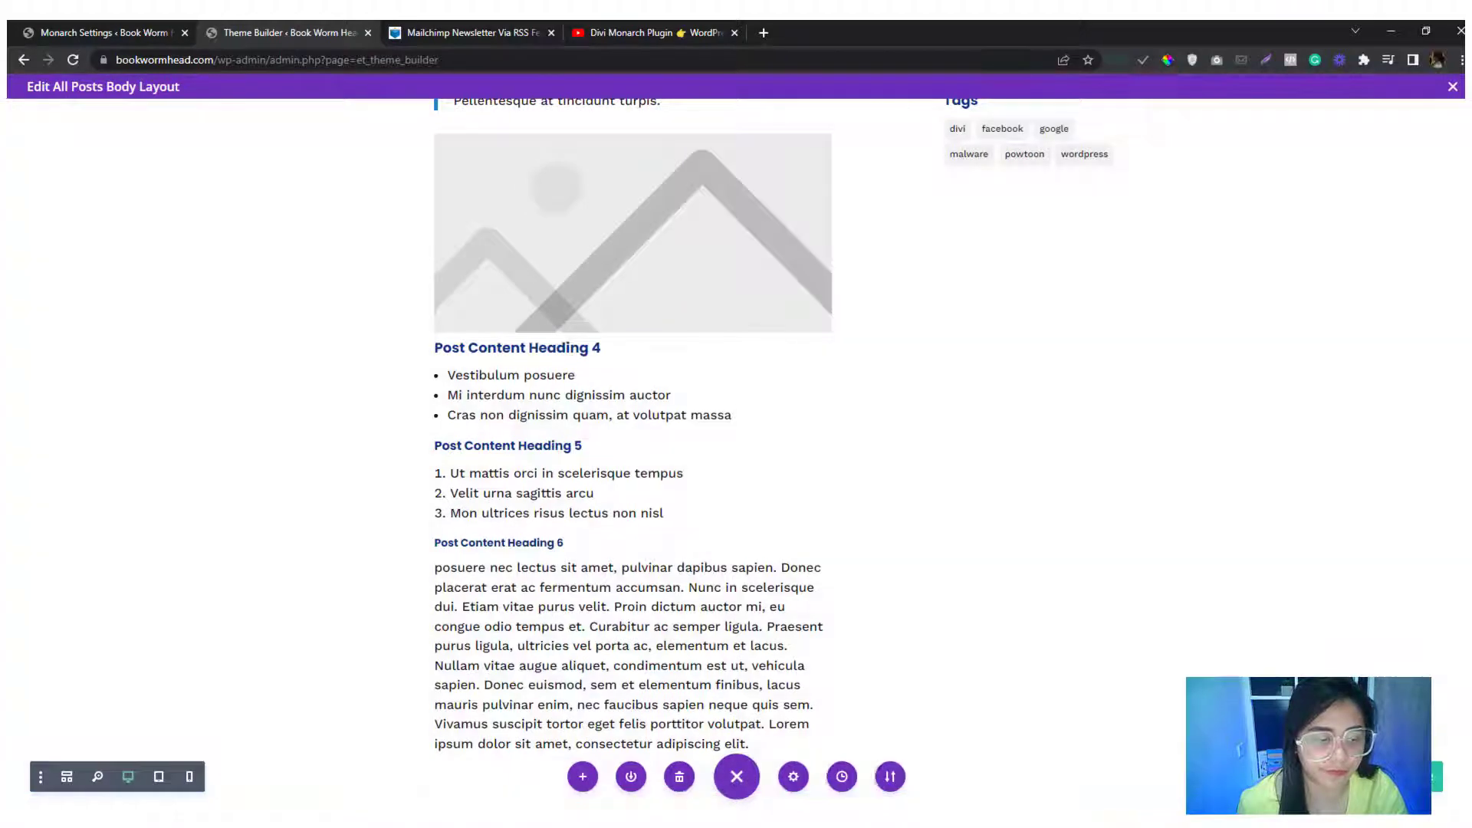
{"action": "left_click", "coordinate": [479, 25]}
{"action": "left_click", "coordinate": [23, 25]}
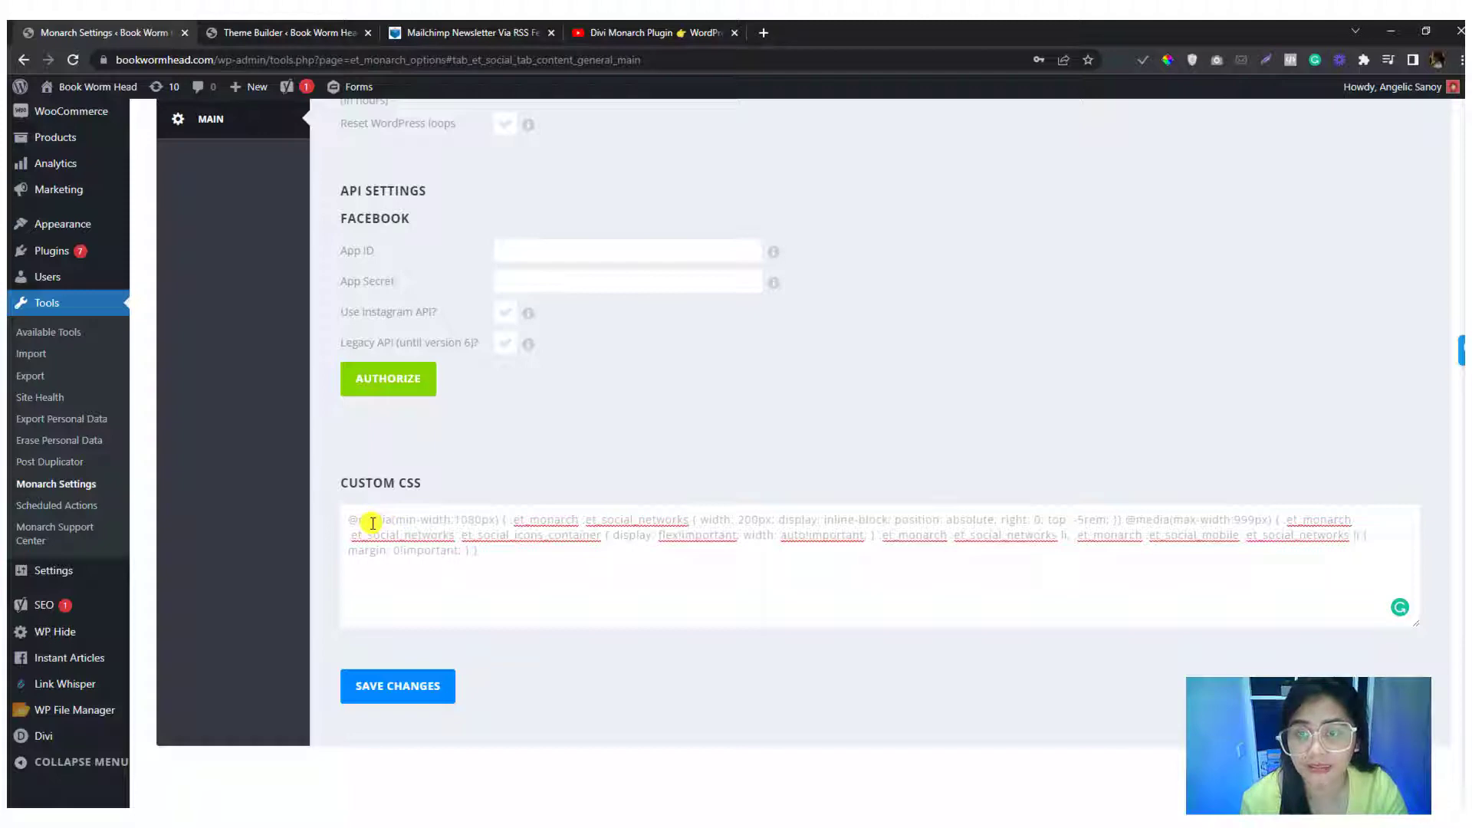
{"action": "key", "text": "ctrl+3"}
- Inspect the author bio's Founder line and switch to the 400x874 responsive preview
{"action": "right_click", "coordinate": [566, 326]}
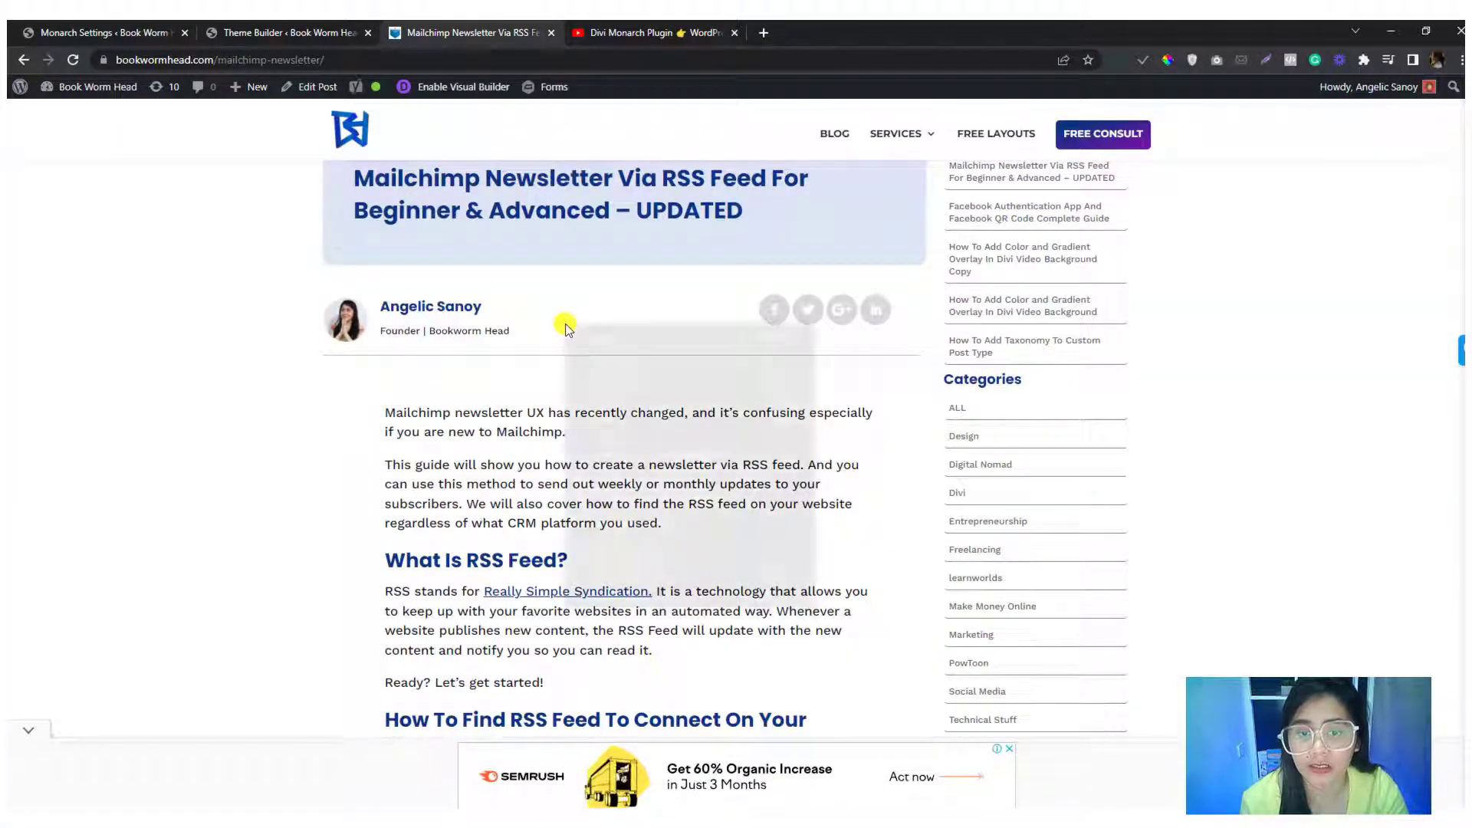
{"action": "left_click", "coordinate": [614, 594]}
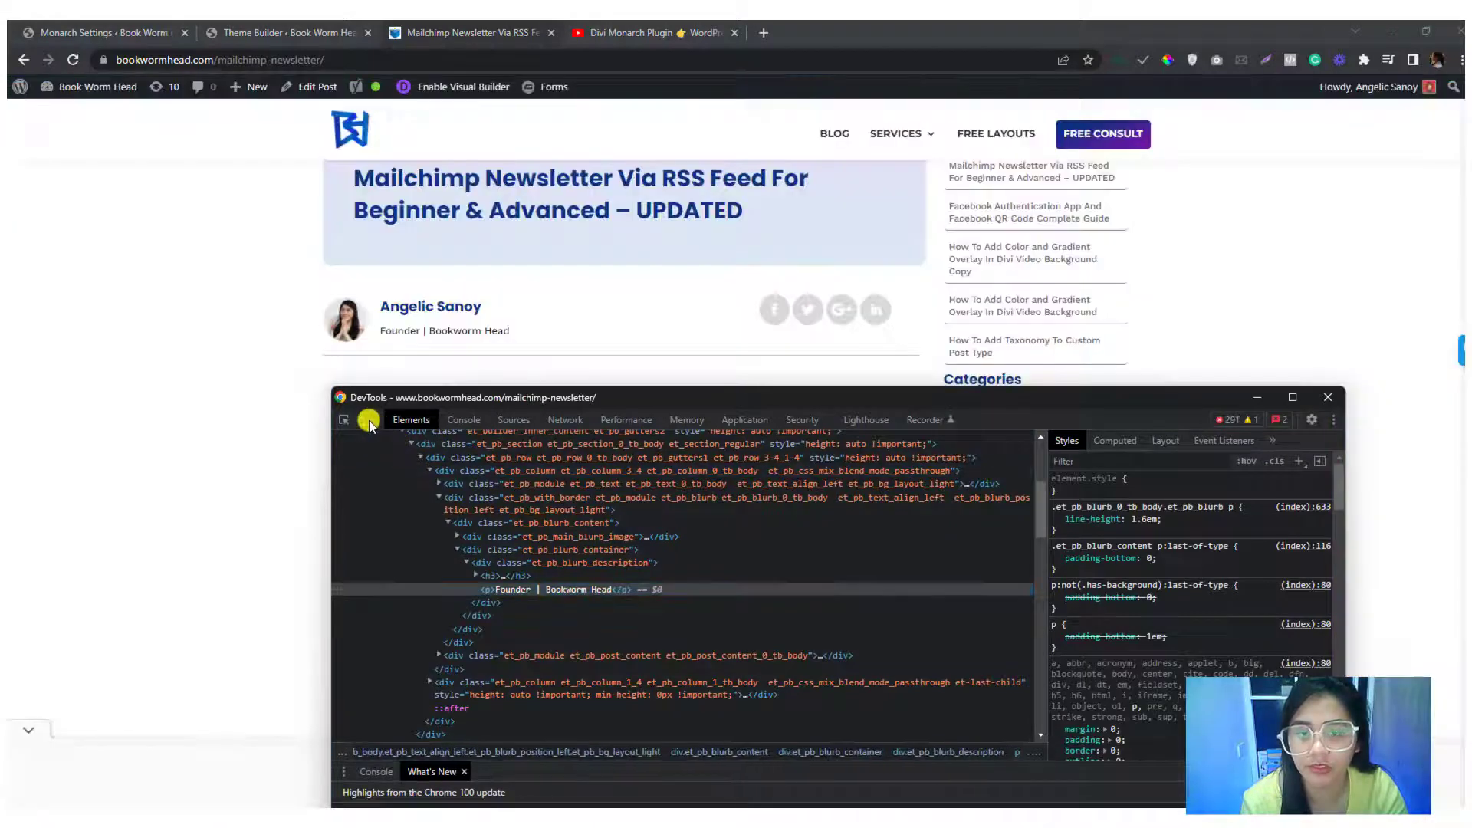
{"action": "left_click", "coordinate": [365, 419]}
{"action": "left_click_drag", "start_coordinate": [729, 393], "coordinate": [742, 565]}
- Scroll the mobile preview to check the share icons below the bio, then restore desktop width
{"action": "scroll", "coordinate": [742, 566], "scroll_direction": "down", "scroll_amount": 2}
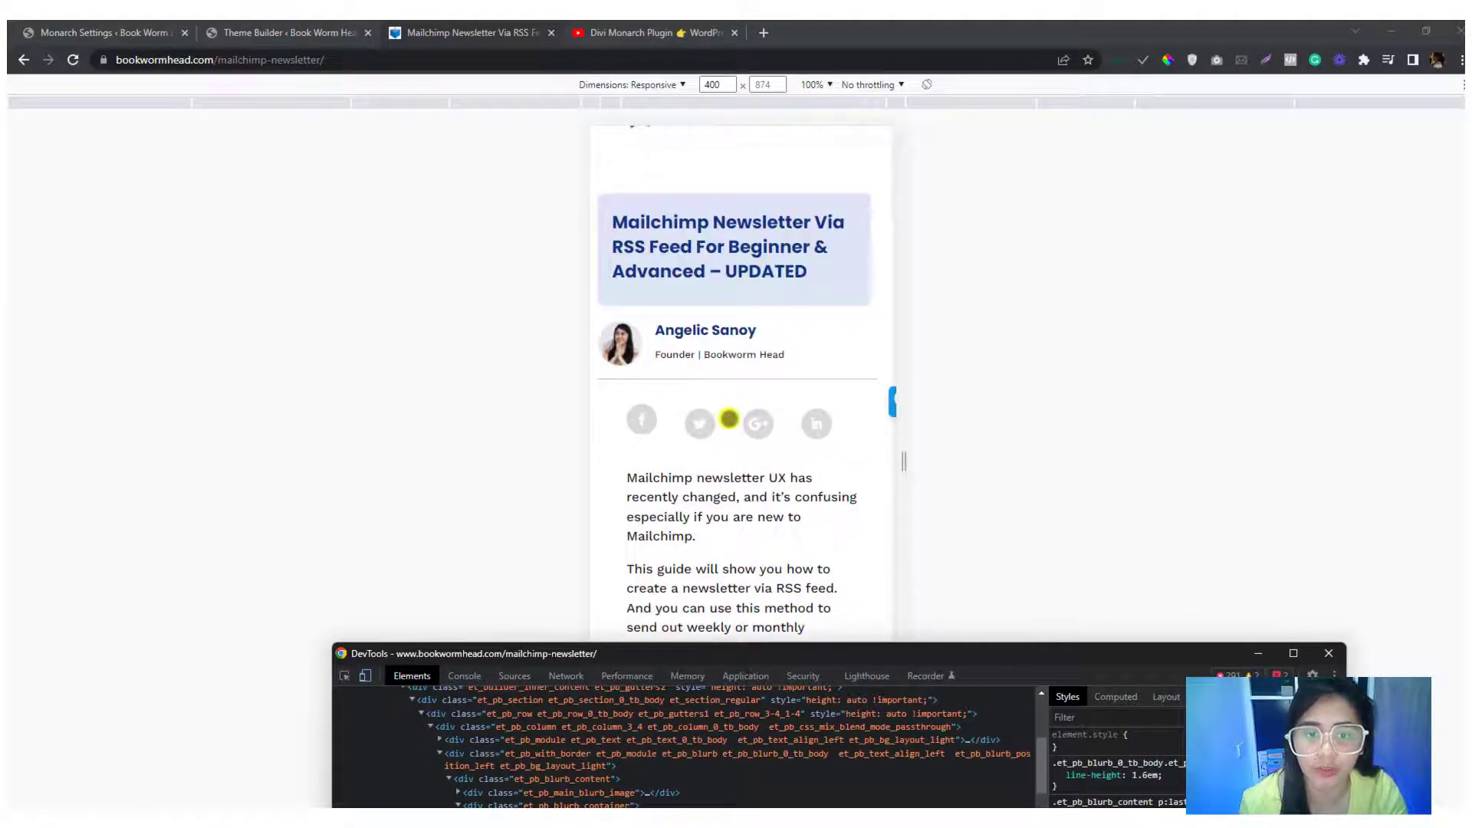
{"action": "scroll", "coordinate": [871, 365], "scroll_direction": "down", "scroll_amount": 3}
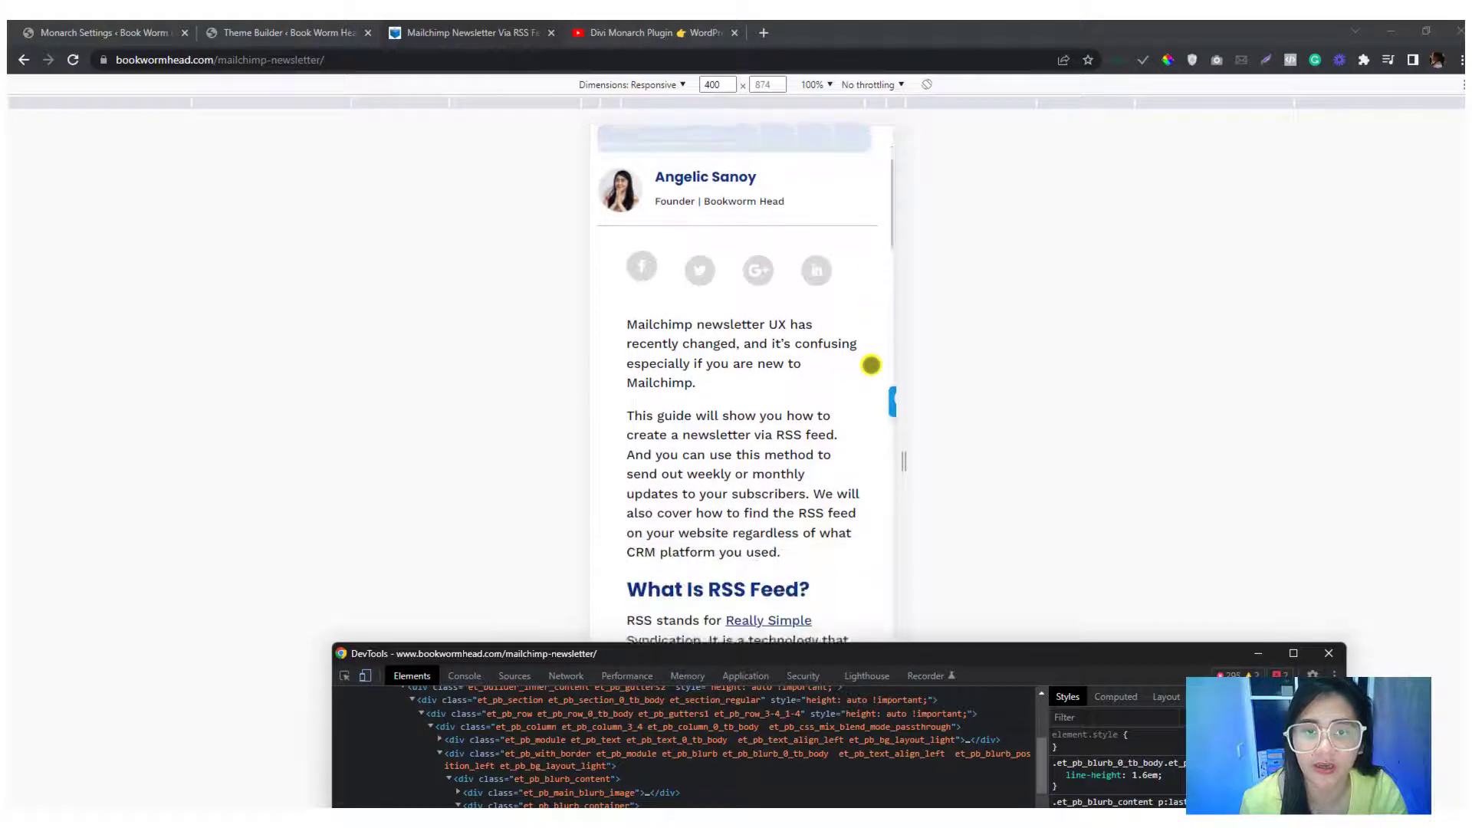
{"action": "scroll", "coordinate": [811, 306], "scroll_direction": "up", "scroll_amount": 1}
{"action": "scroll", "coordinate": [812, 306], "scroll_direction": "up", "scroll_amount": 2}
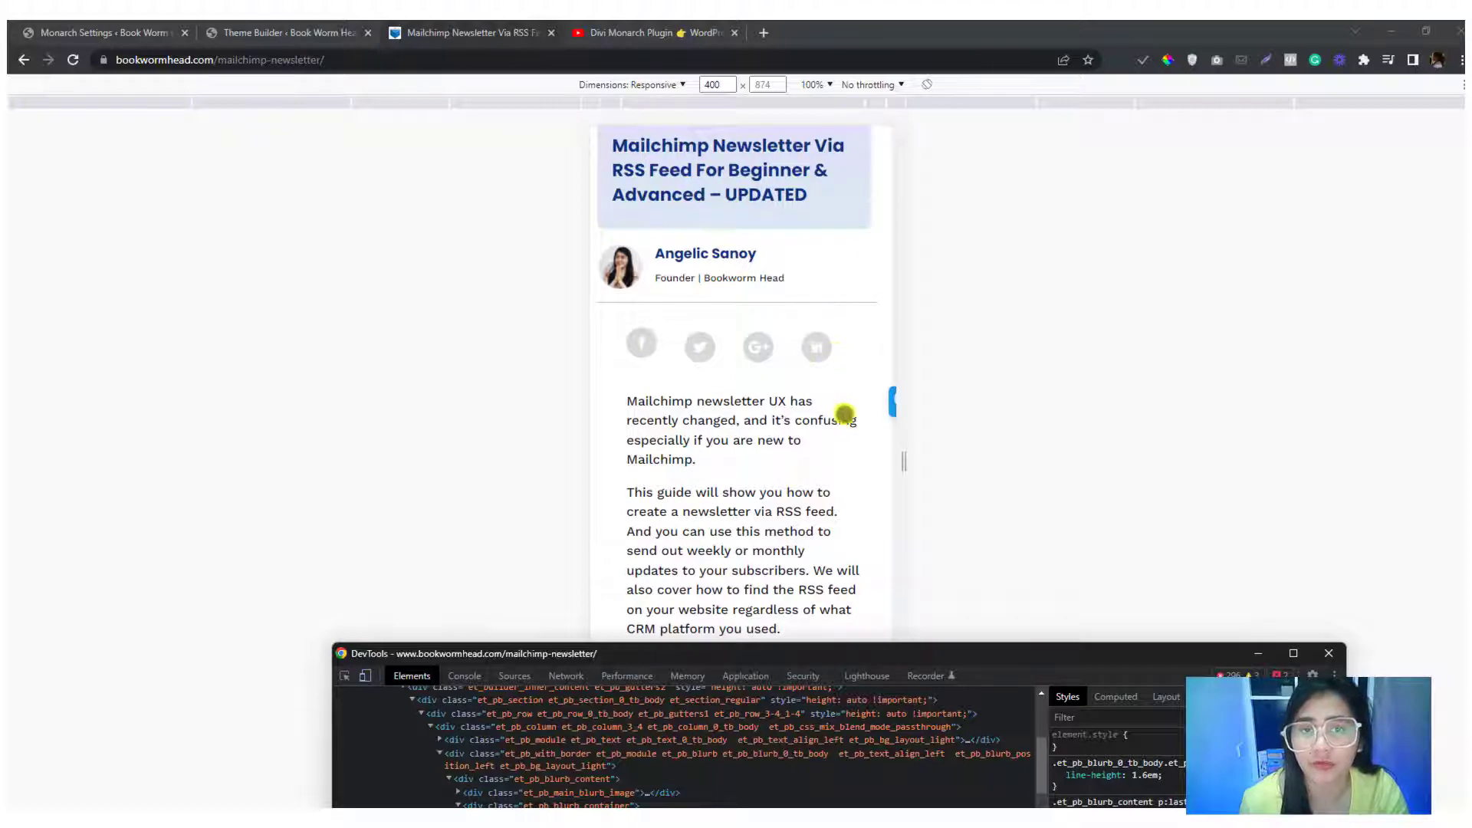
{"action": "left_click", "coordinate": [364, 677]}
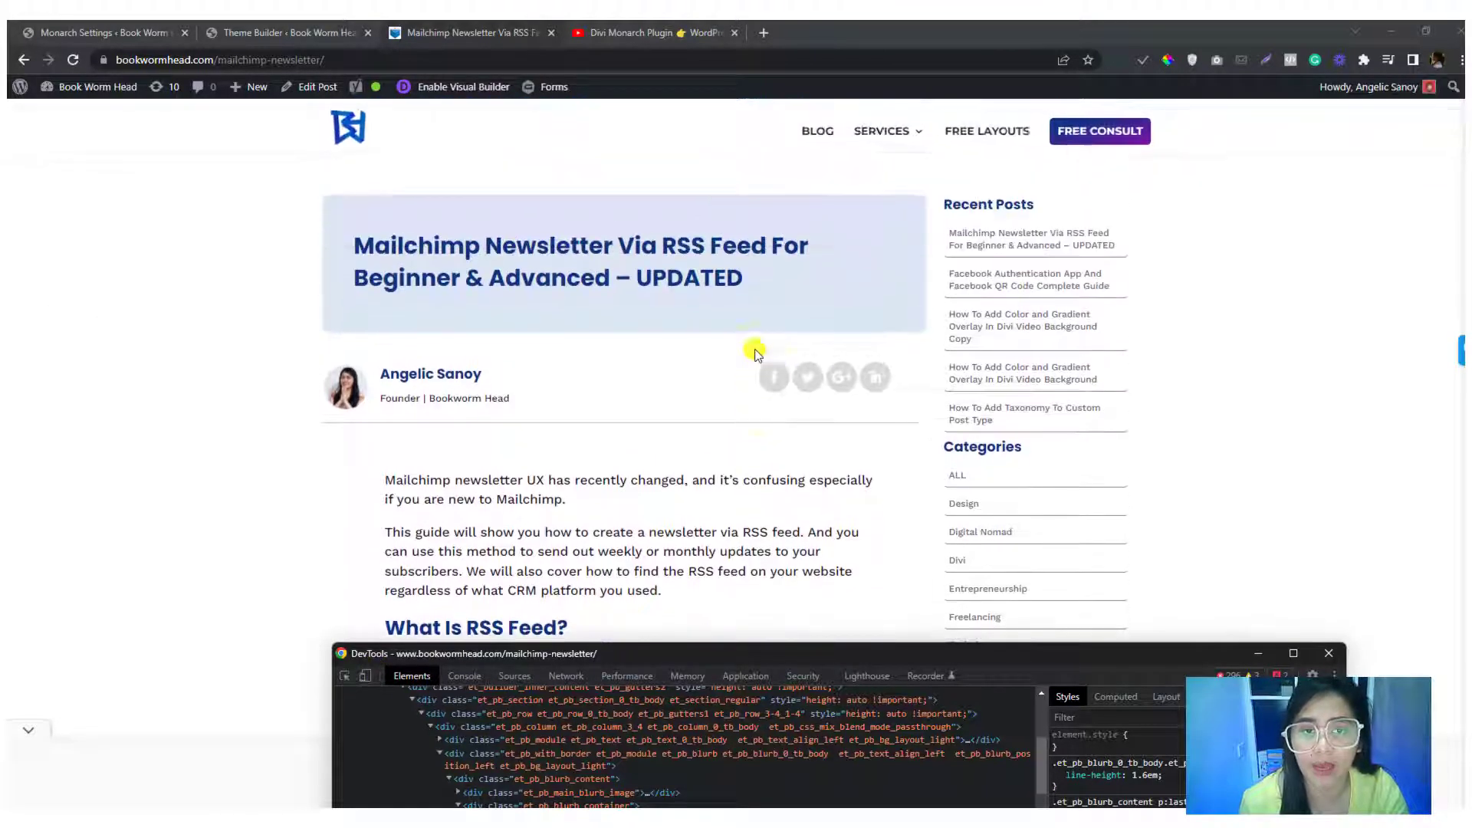
{"action": "left_click", "coordinate": [125, 24]}
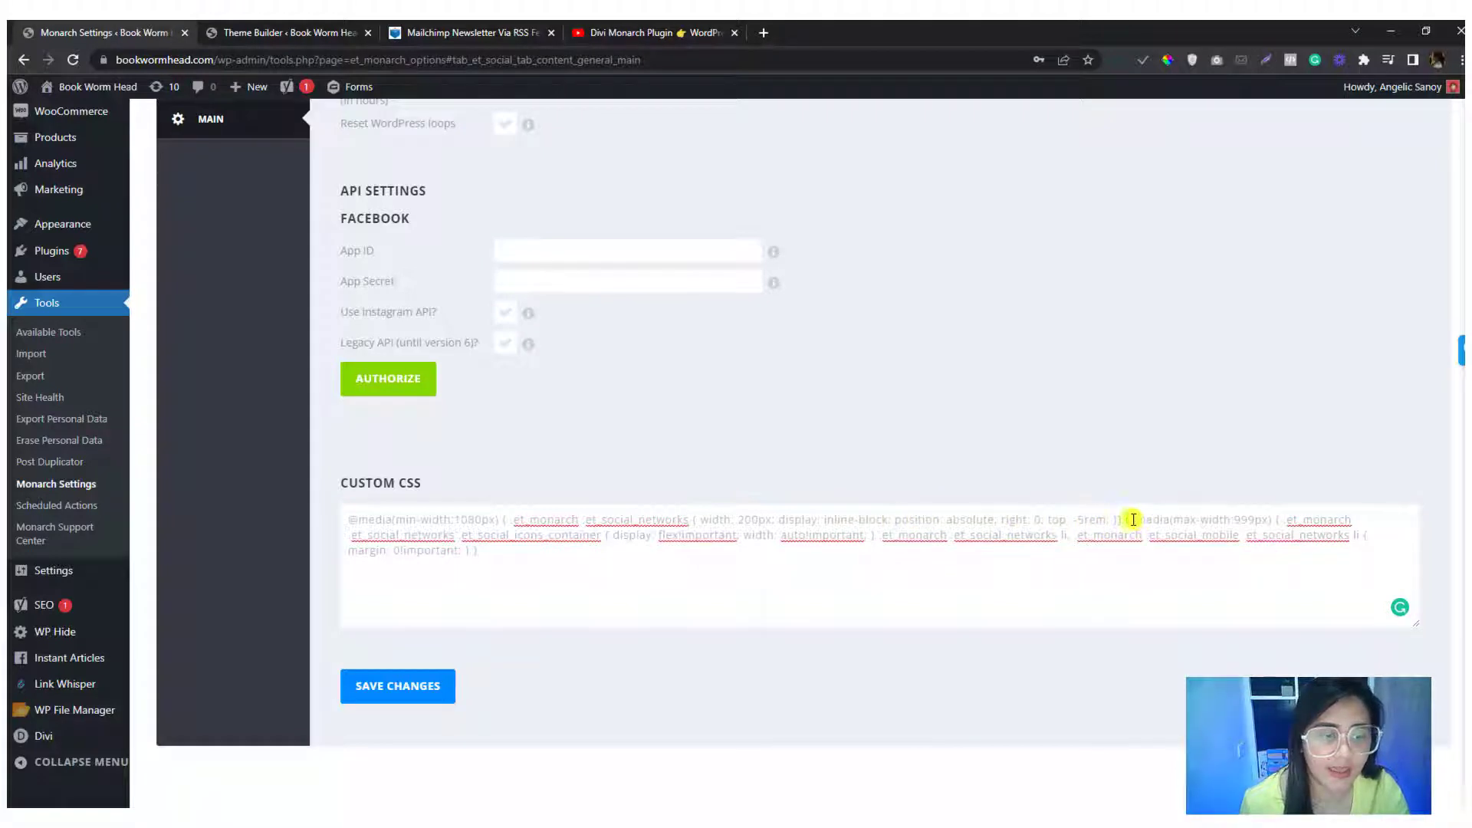
{"action": "key", "text": "Return"}
{"action": "key", "text": "Return"}
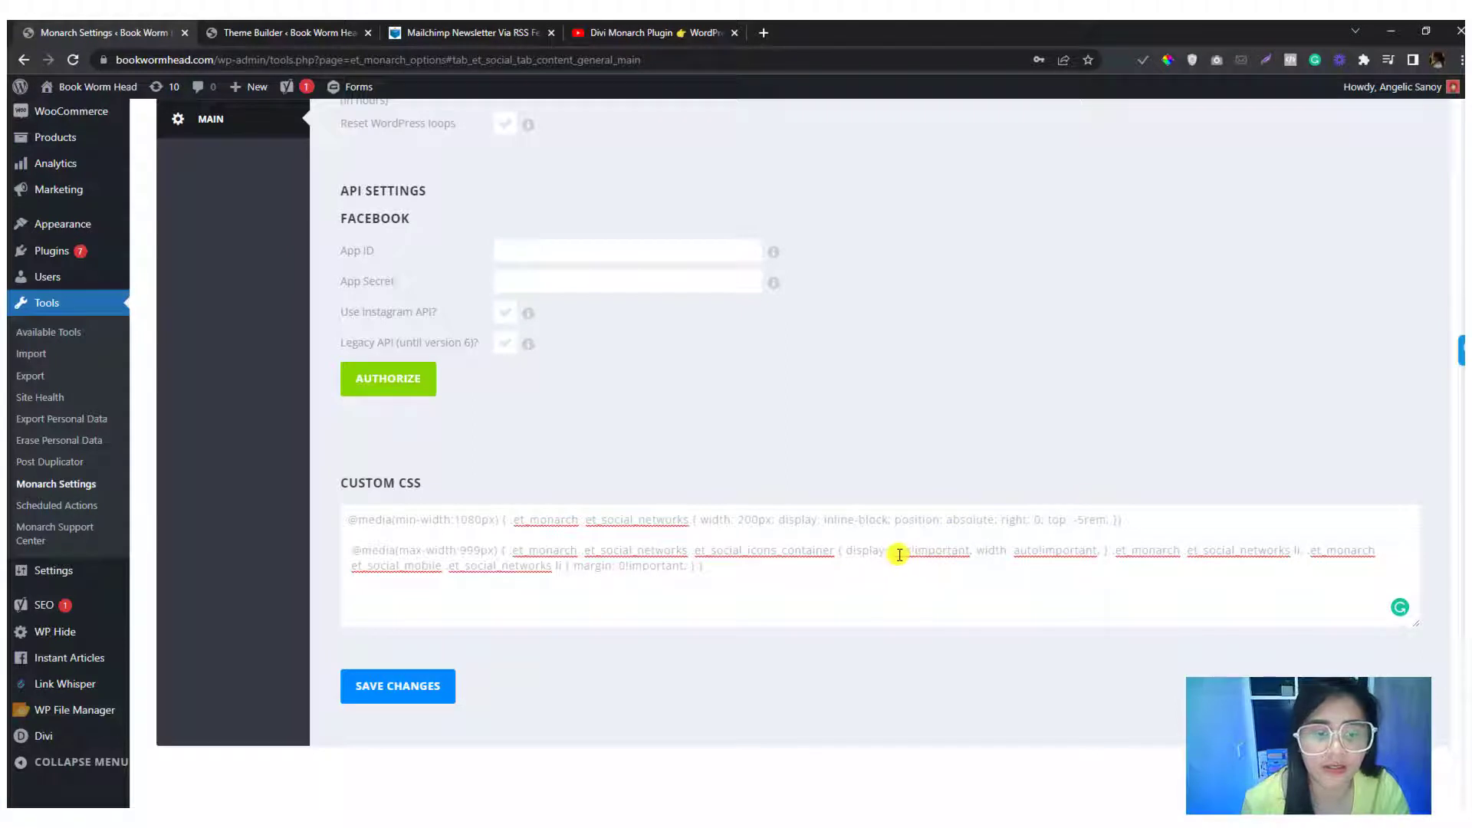
{"action": "left_click_drag", "start_coordinate": [893, 552], "coordinate": [963, 554]}
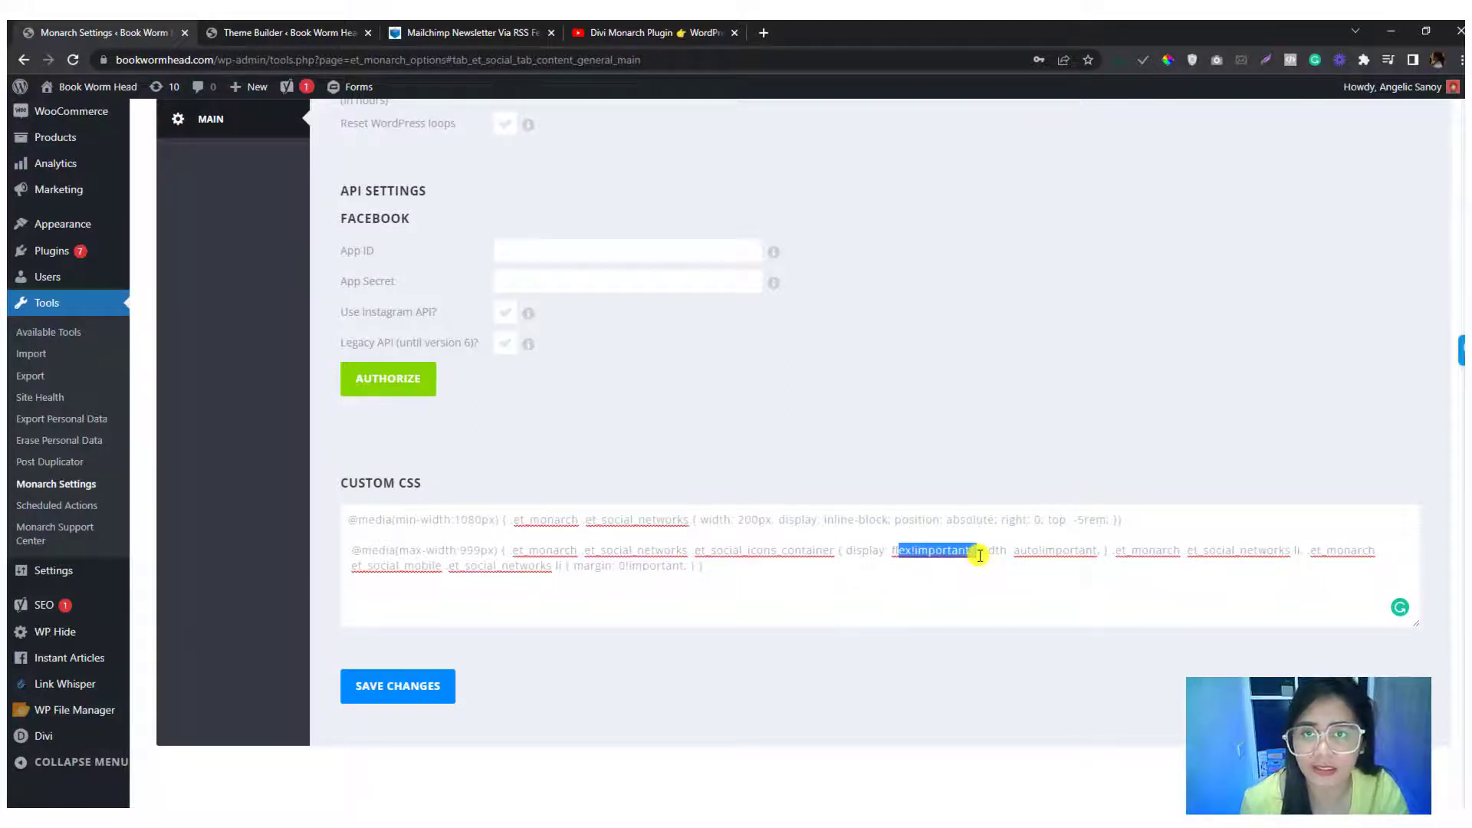
{"action": "left_click", "coordinate": [884, 560]}
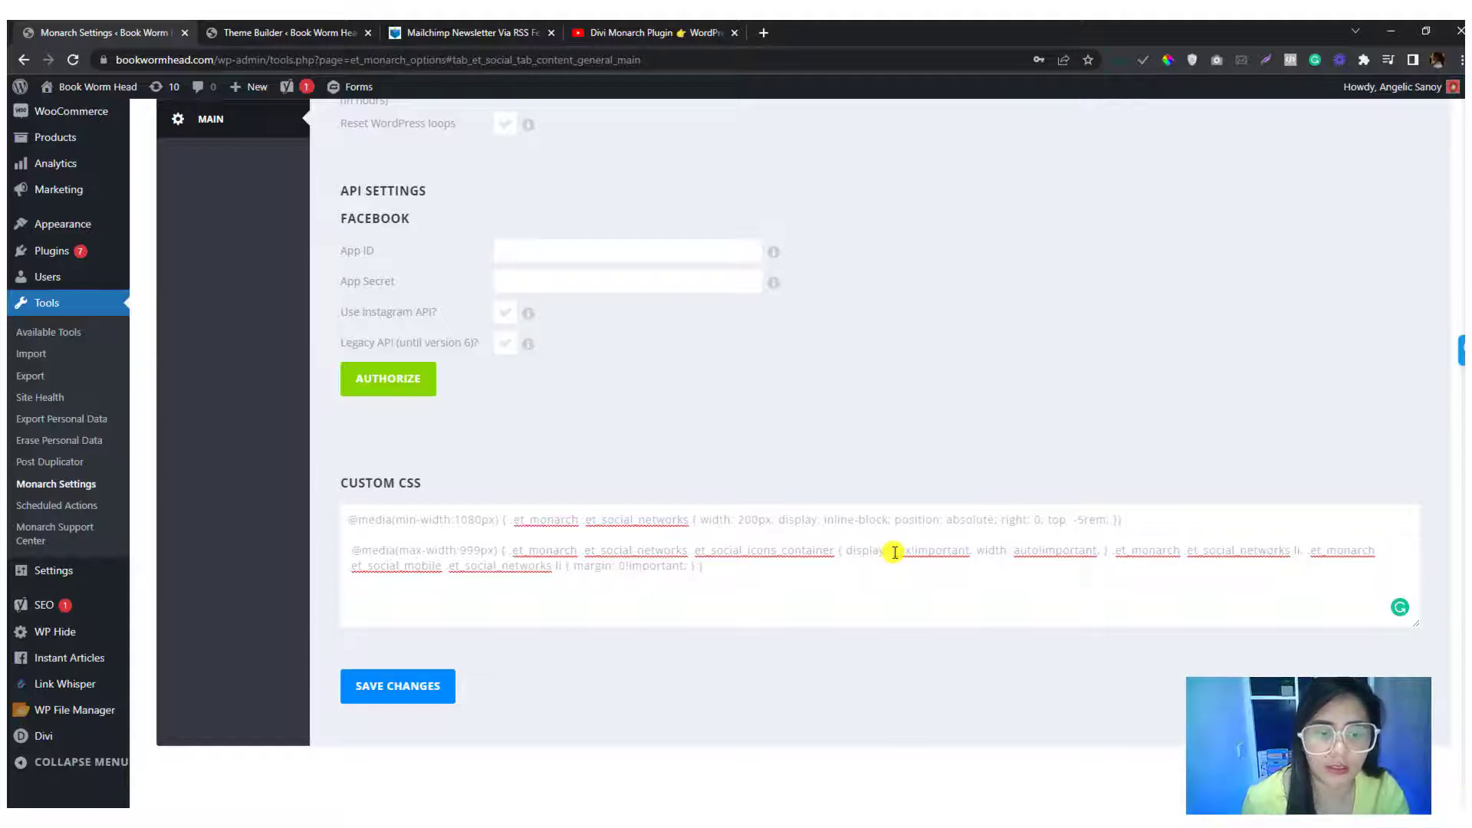
{"action": "left_click_drag", "start_coordinate": [894, 552], "coordinate": [978, 549]}
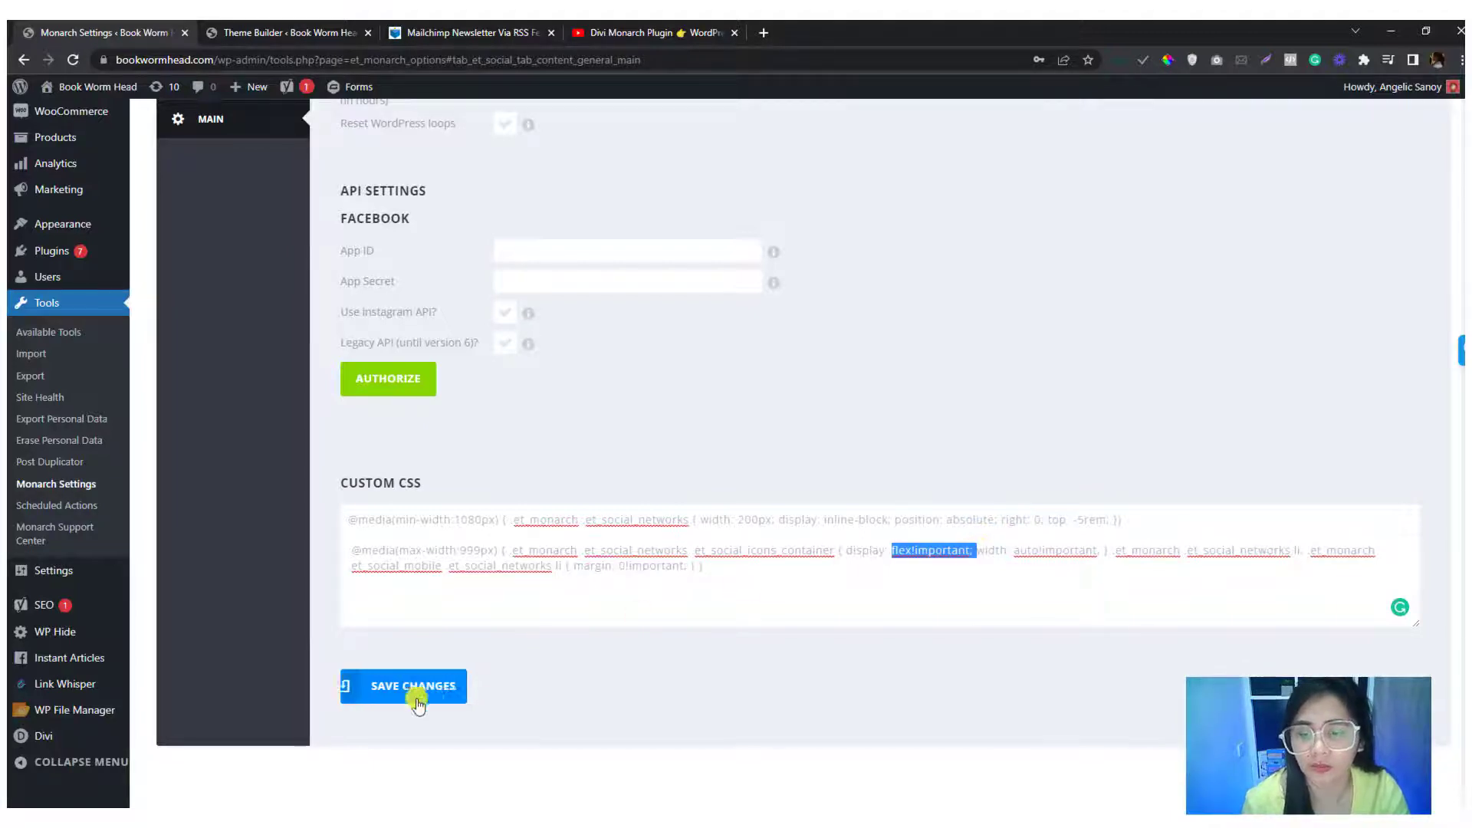
{"action": "left_click", "coordinate": [457, 591]}
- Reload the Mailchimp Newsletter post and scroll through the article down to the RSS feed section
{"action": "left_click", "coordinate": [429, 33]}
{"action": "left_click", "coordinate": [413, 69]}
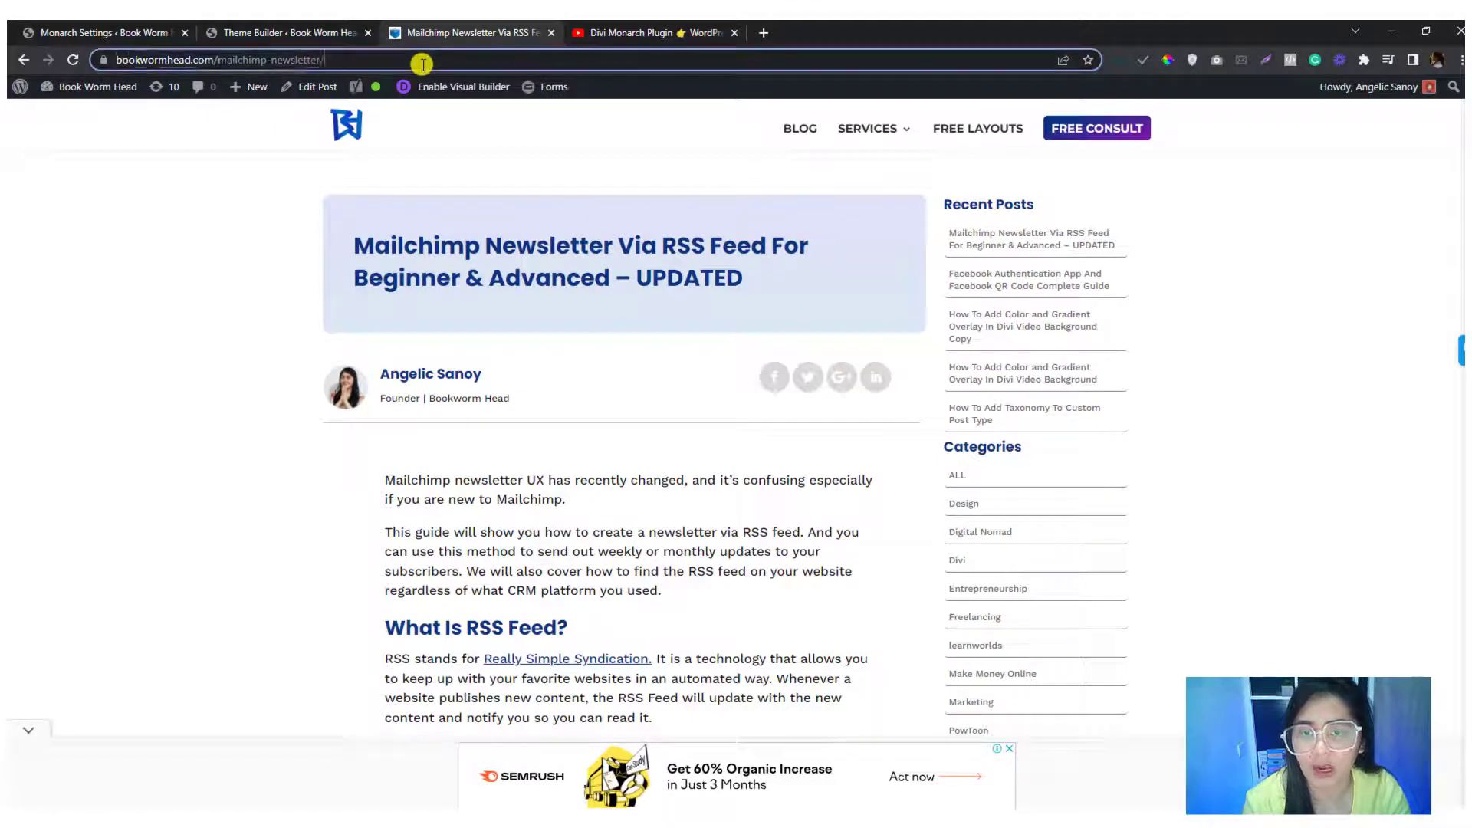
{"action": "key", "text": "Return"}
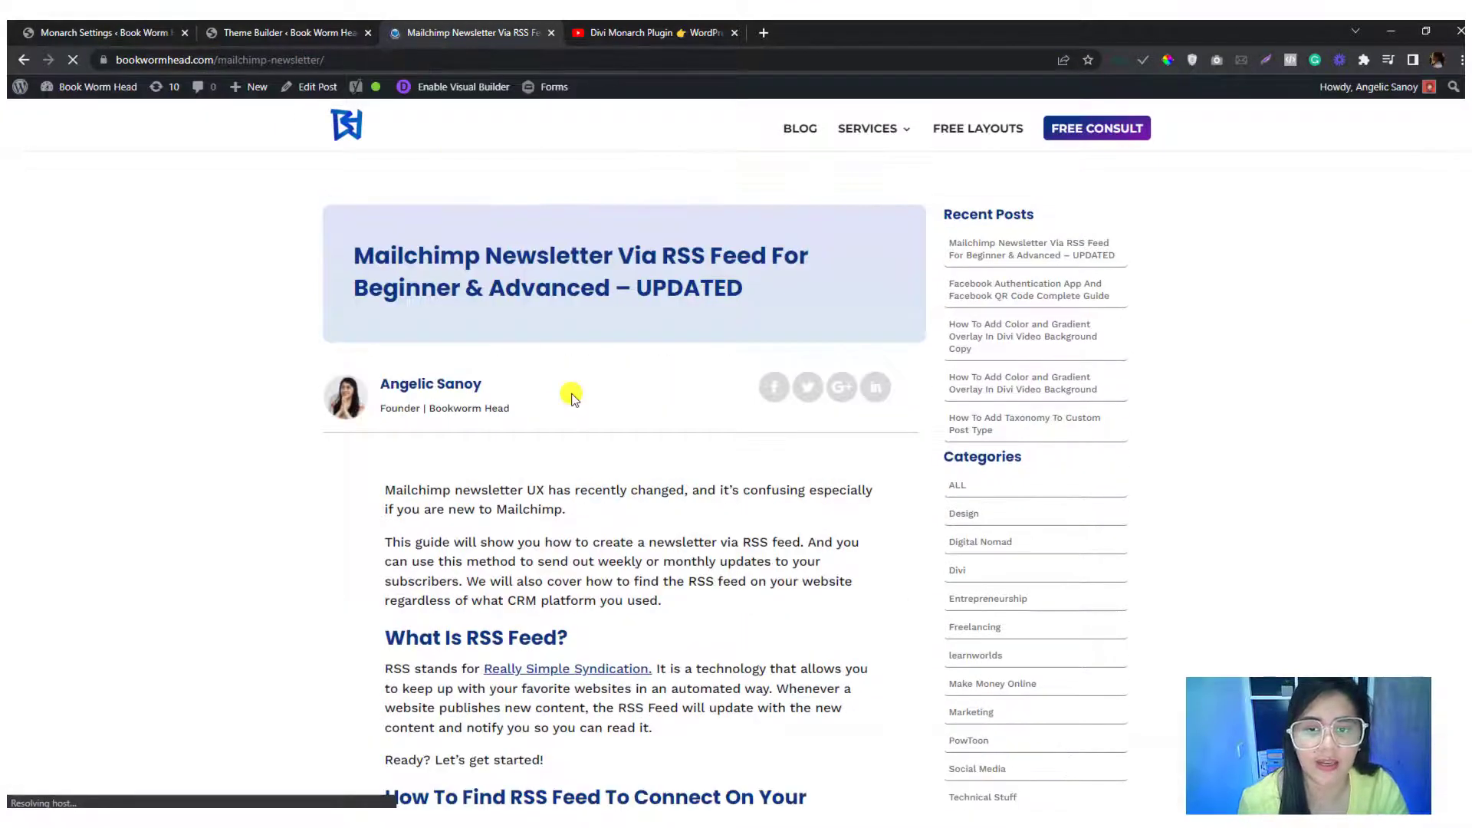
{"action": "scroll", "coordinate": [568, 394], "scroll_direction": "down", "scroll_amount": 2}
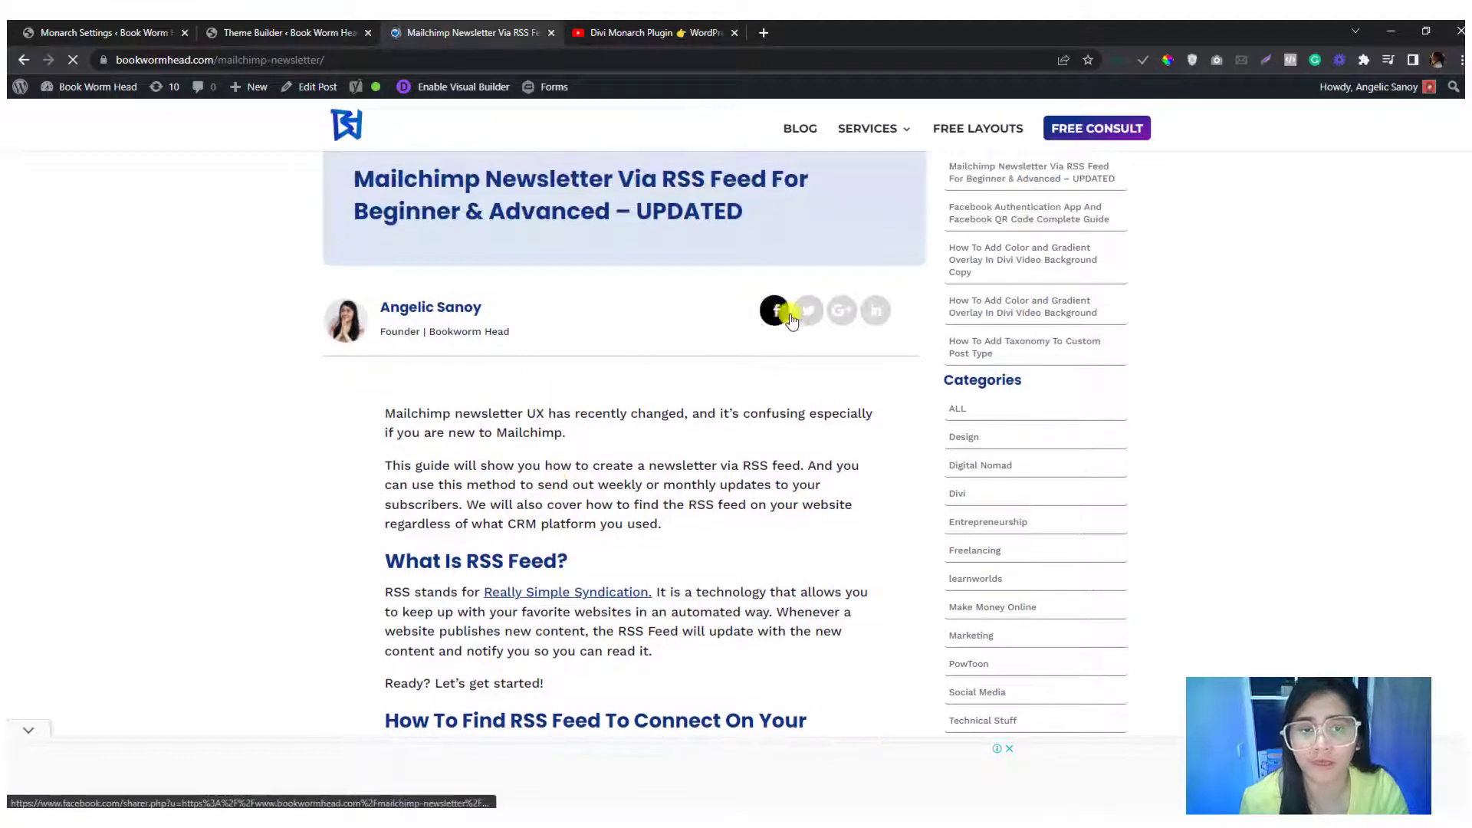
{"action": "scroll", "coordinate": [812, 408], "scroll_direction": "down", "scroll_amount": 7}
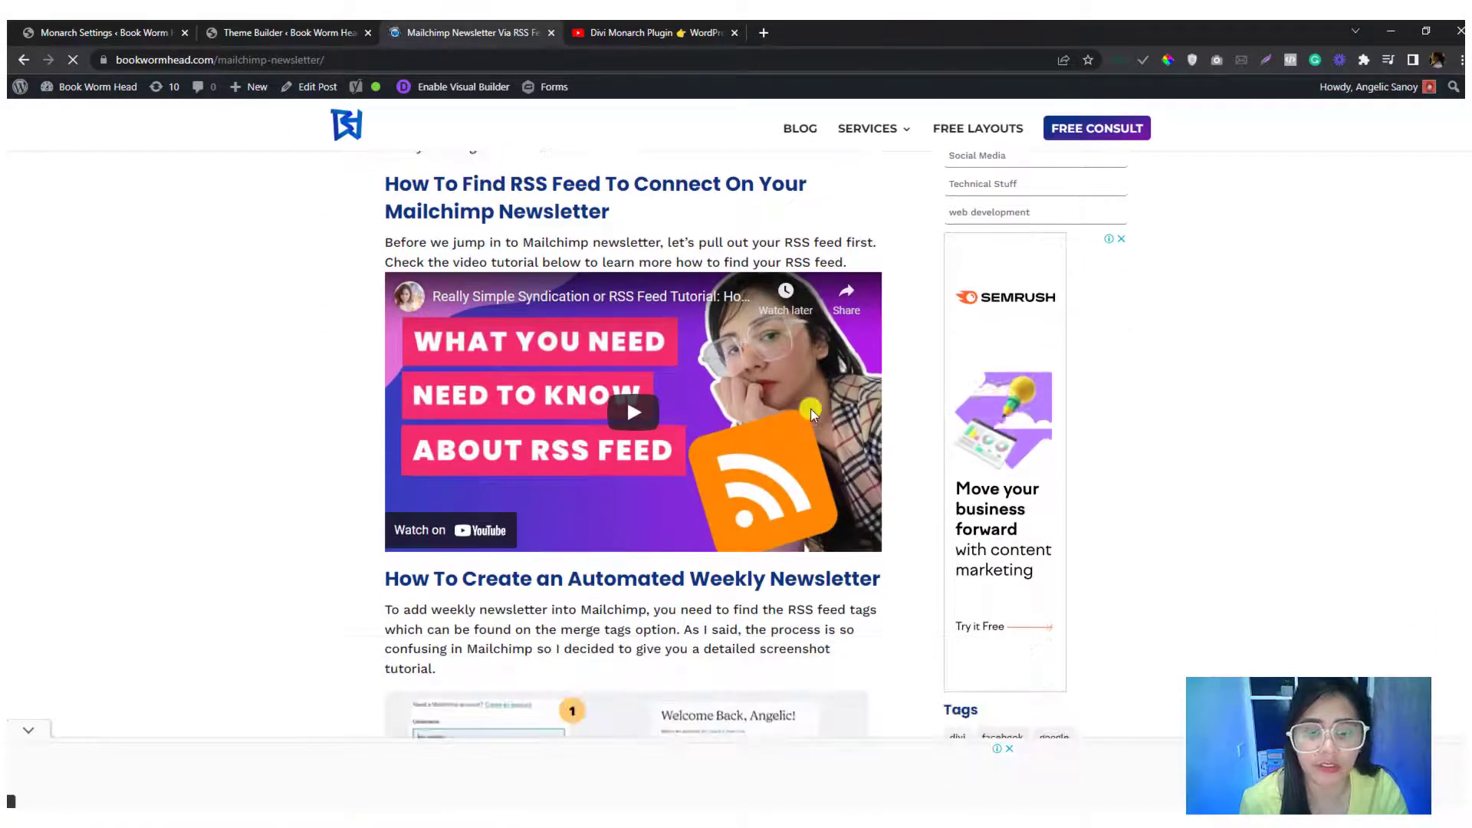
{"action": "scroll", "coordinate": [811, 411], "scroll_direction": "down", "scroll_amount": 10}
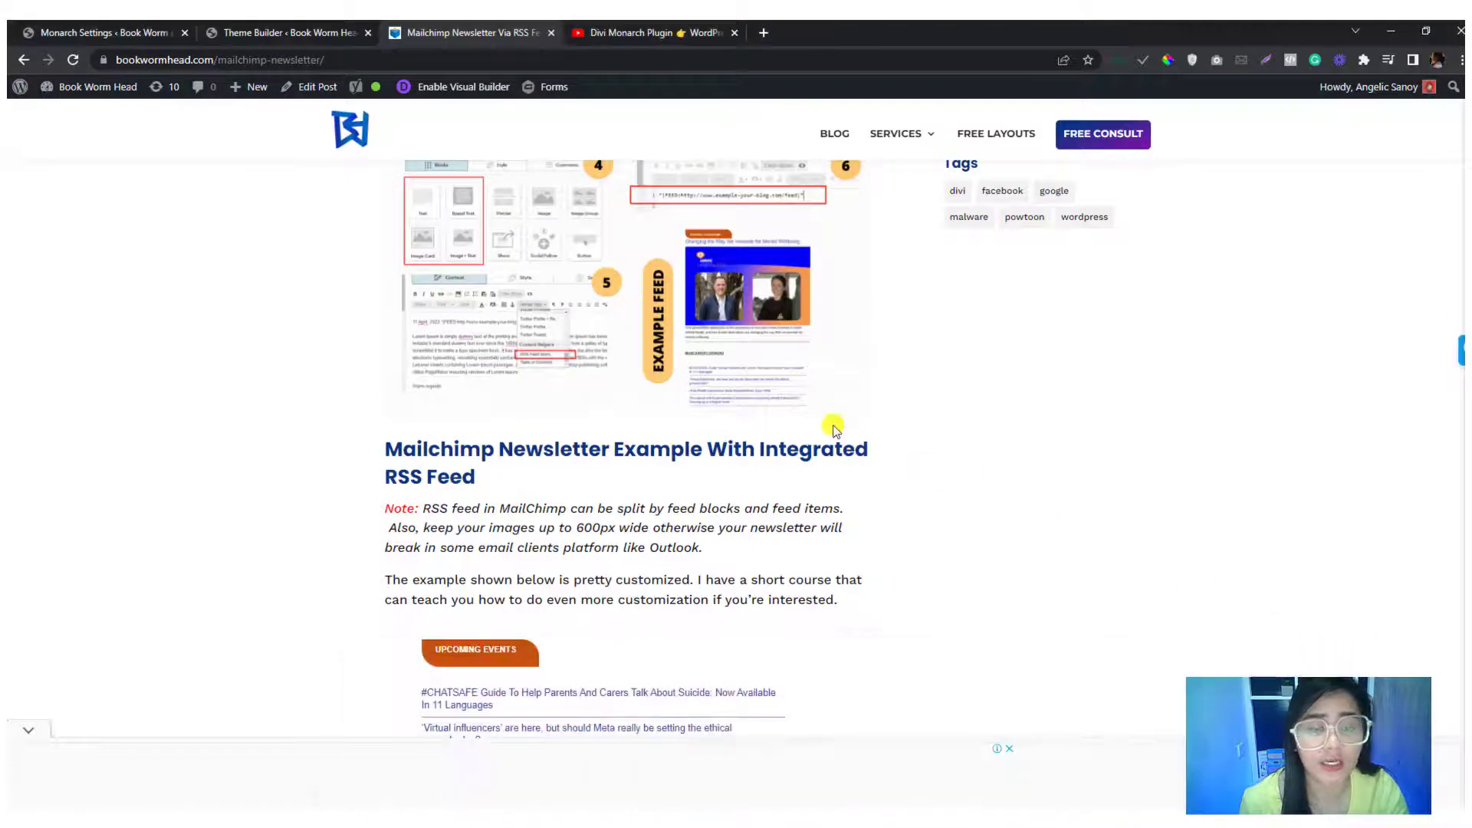
{"action": "scroll", "coordinate": [834, 429], "scroll_direction": "up", "scroll_amount": 4}
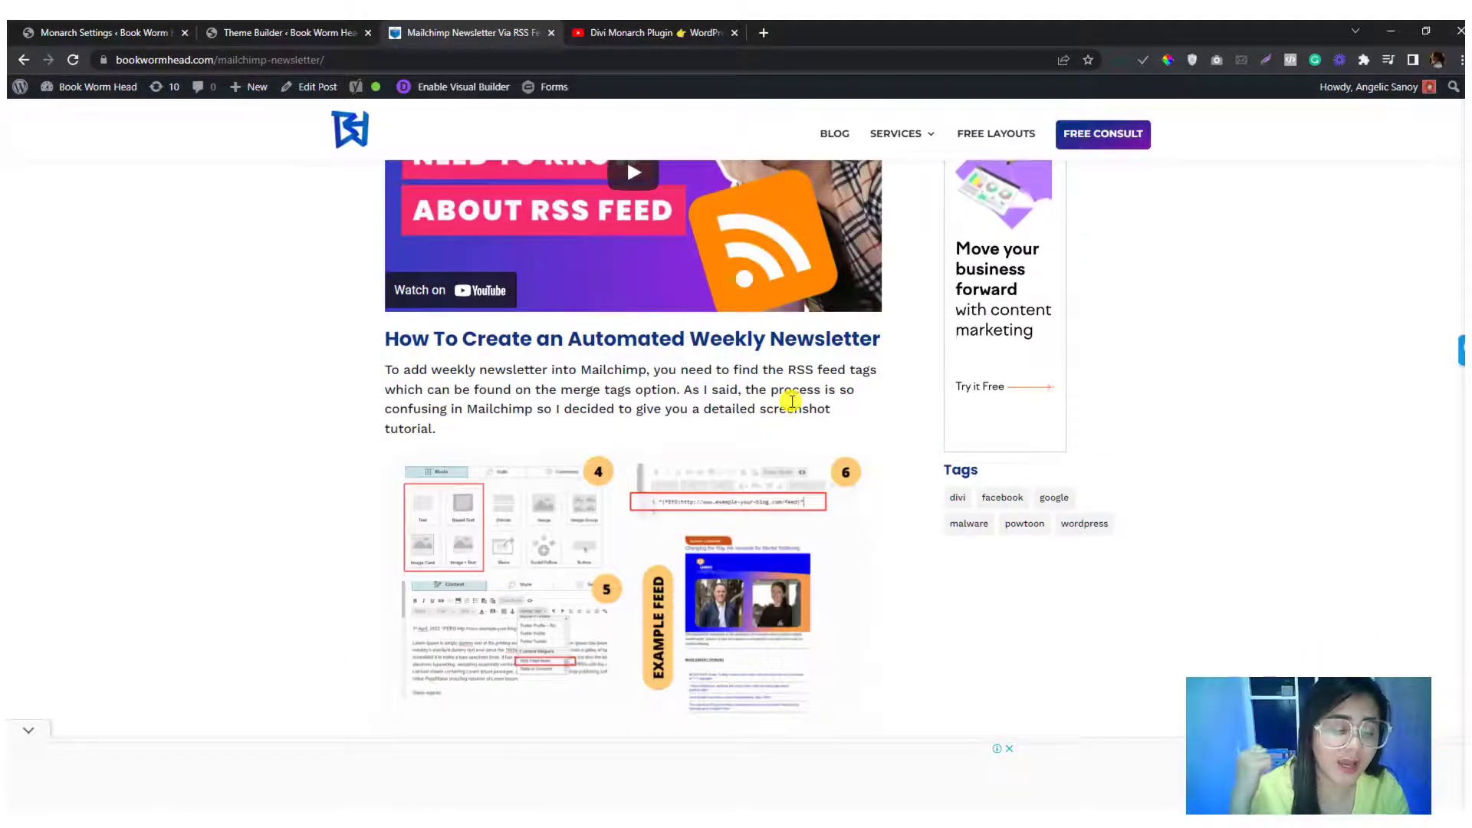
{"action": "scroll", "coordinate": [791, 401], "scroll_direction": "down", "scroll_amount": 3}
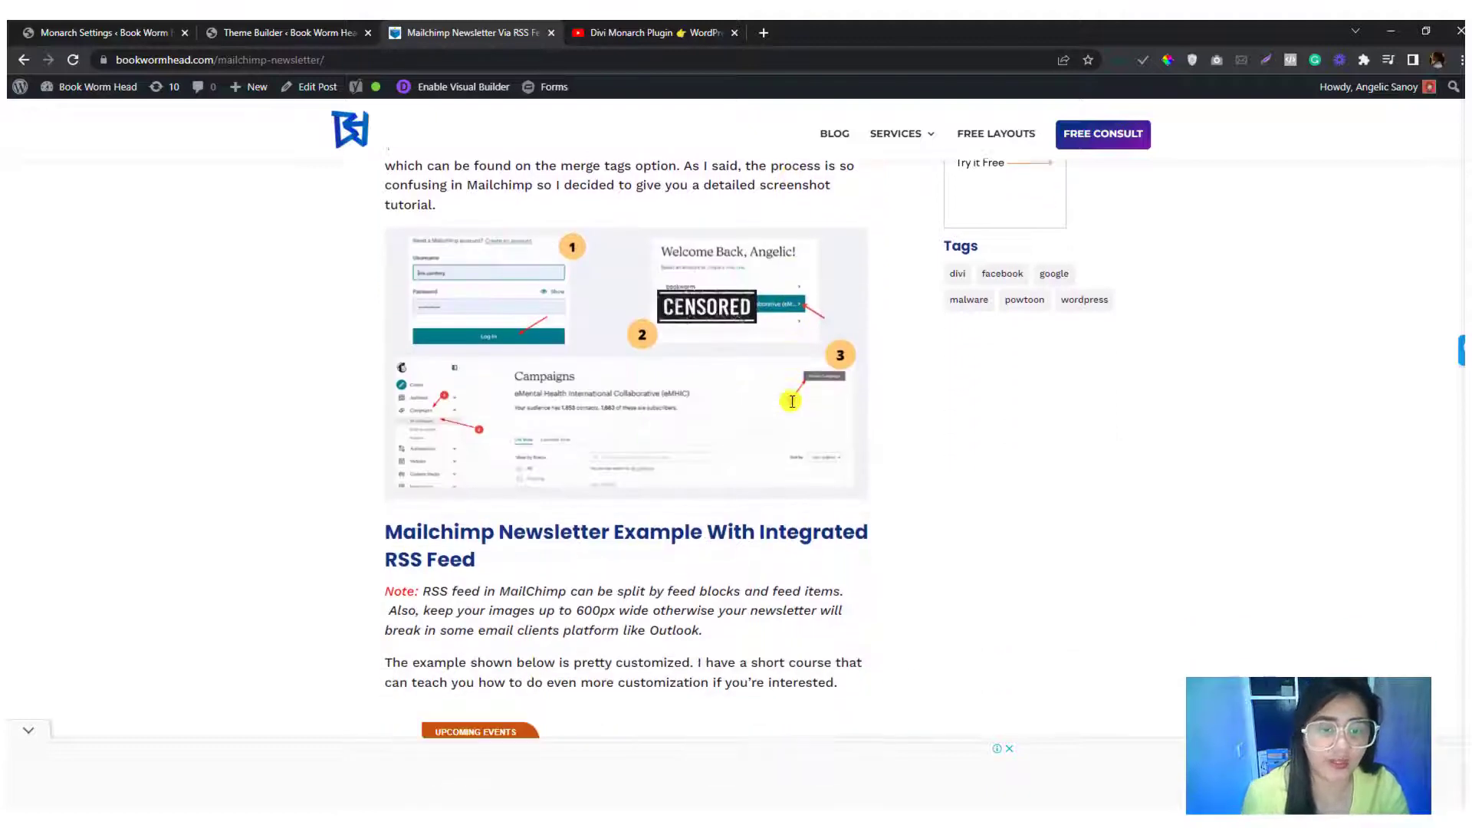